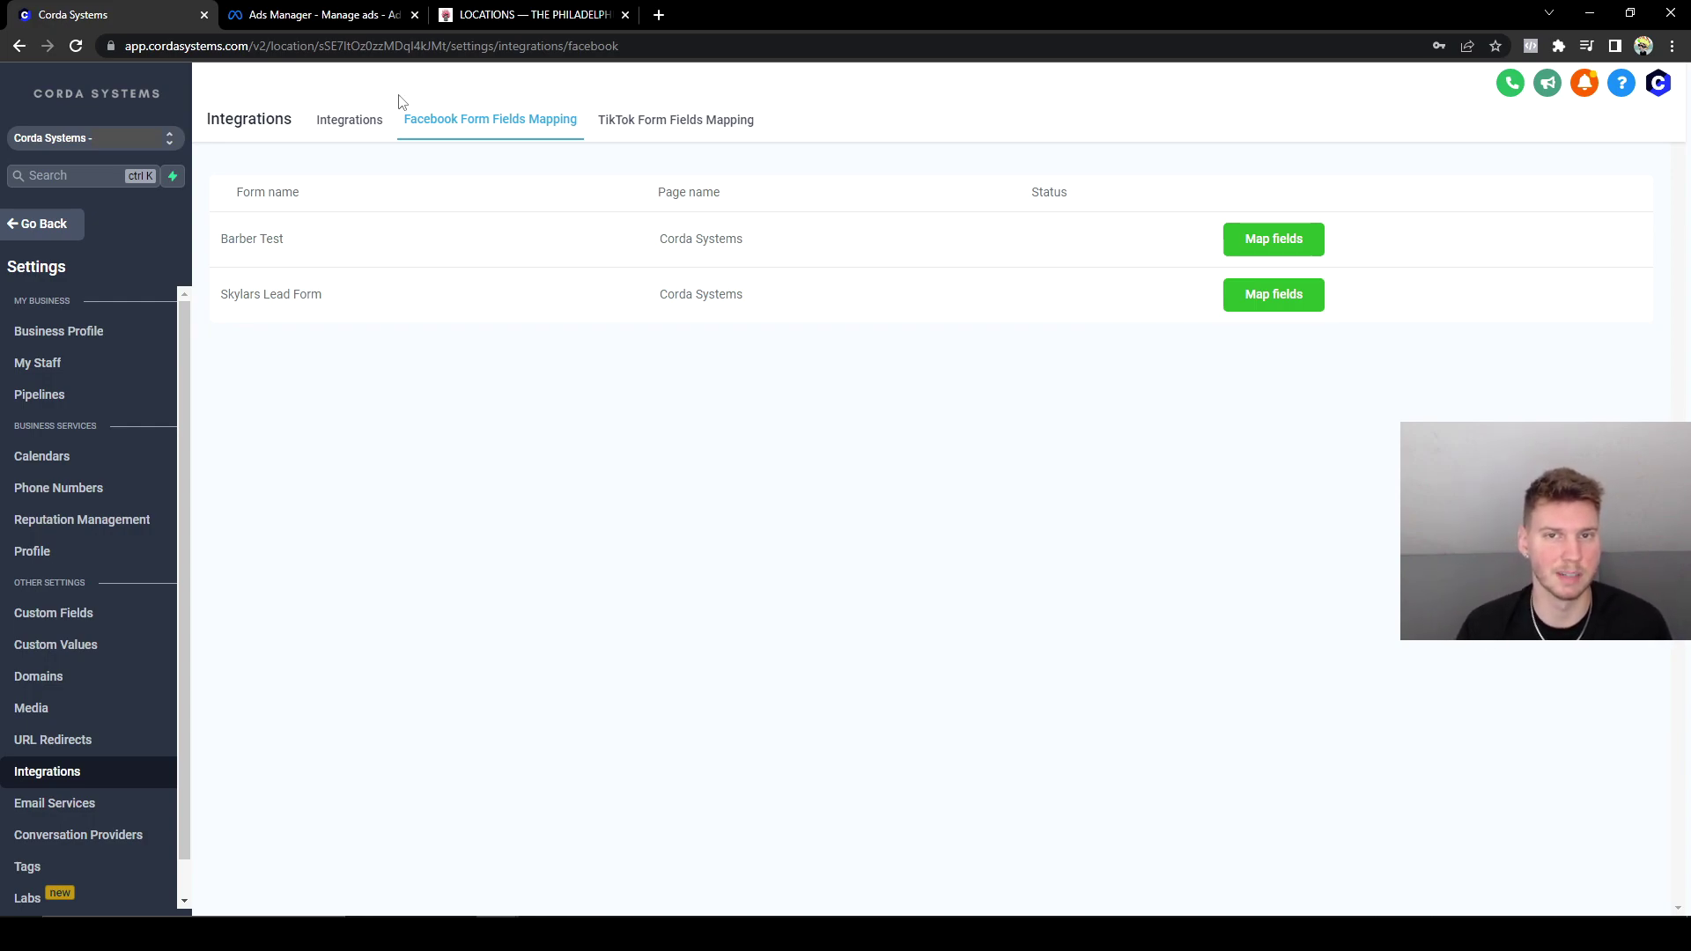
Save the Barber Test form's field mapping, keeping Email, Full name and Phone mapped.
drag(333, 296, 229, 301)
click(346, 310)
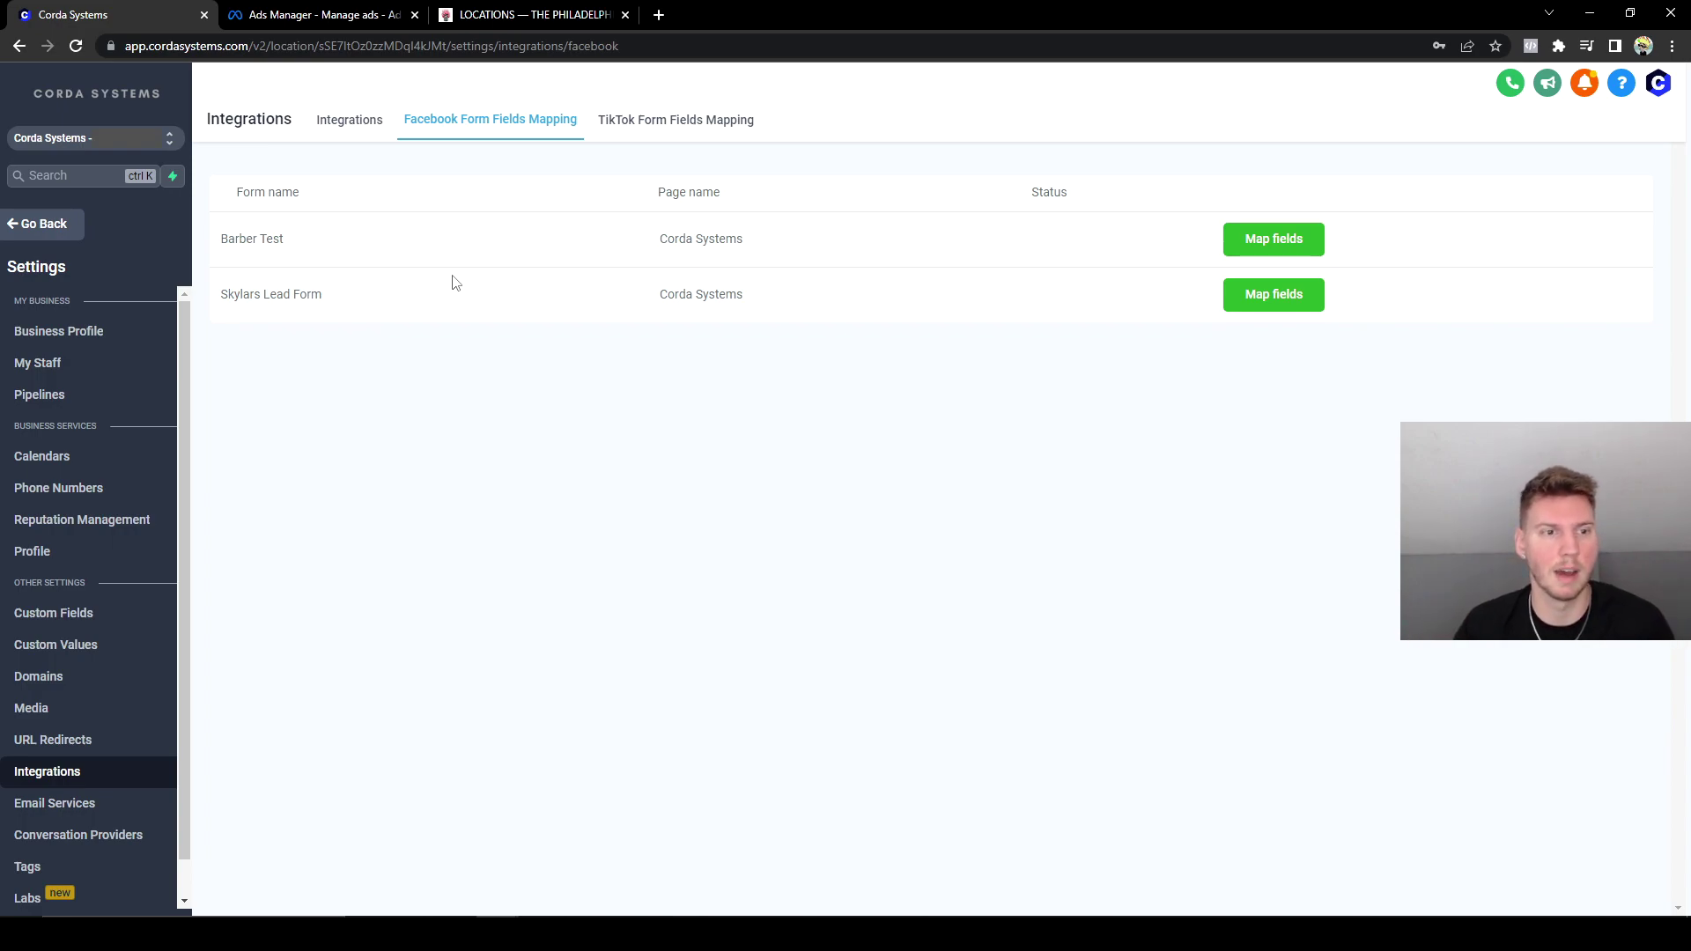
drag(300, 242, 218, 243)
click(290, 245)
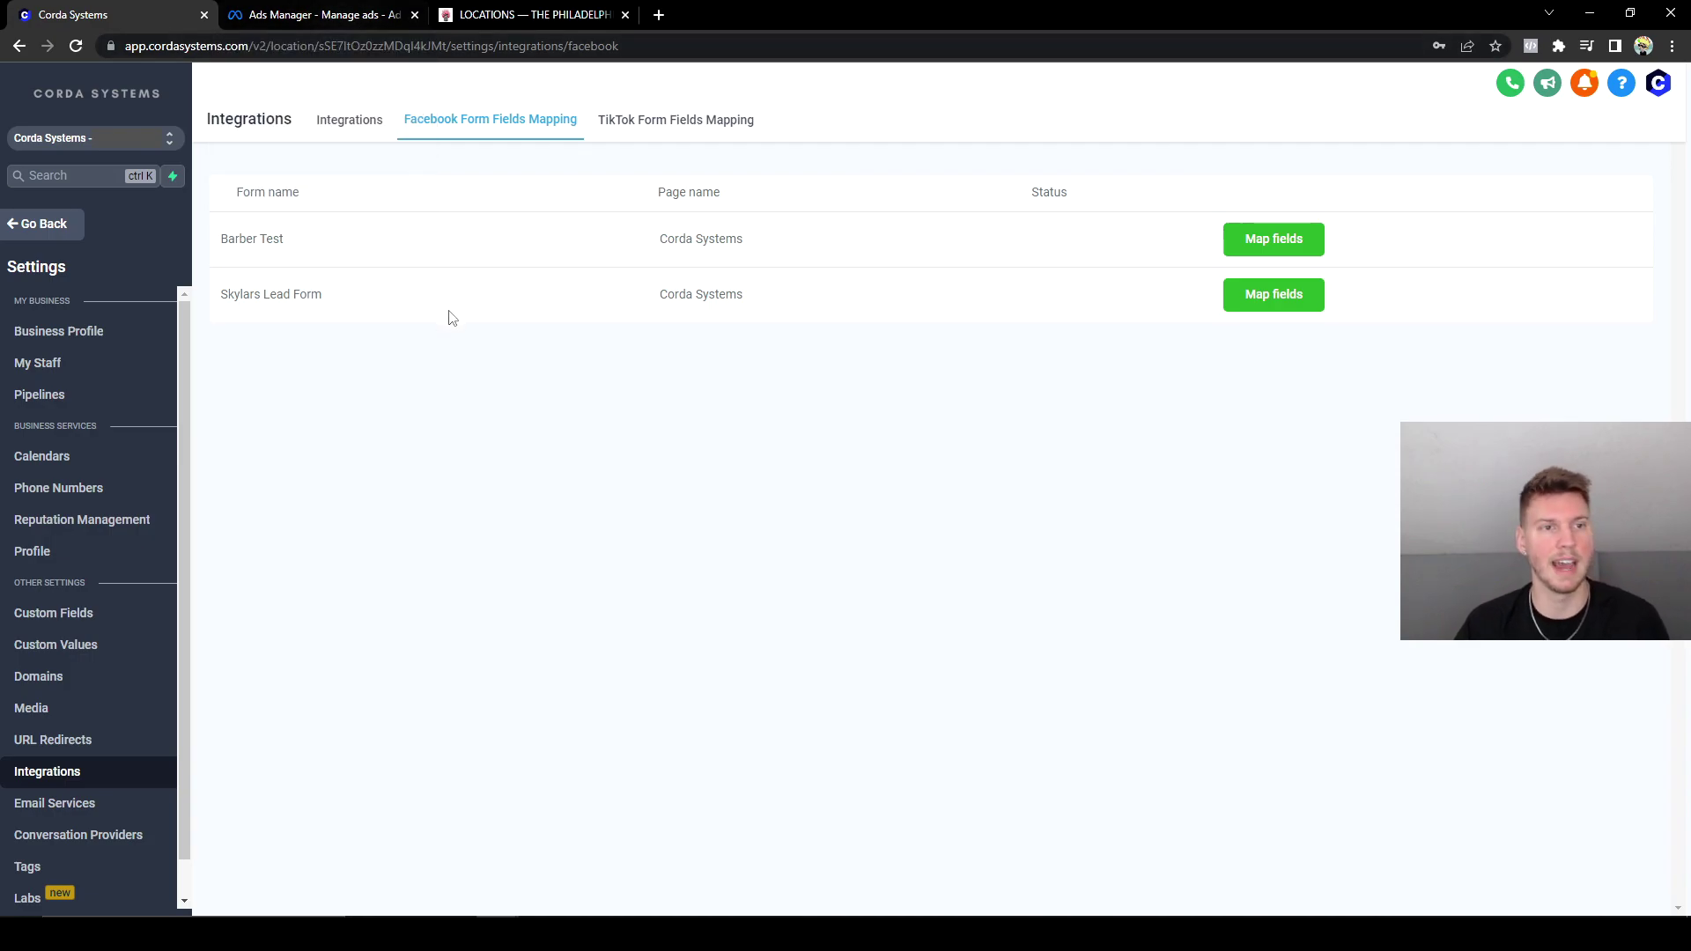
click(1244, 235)
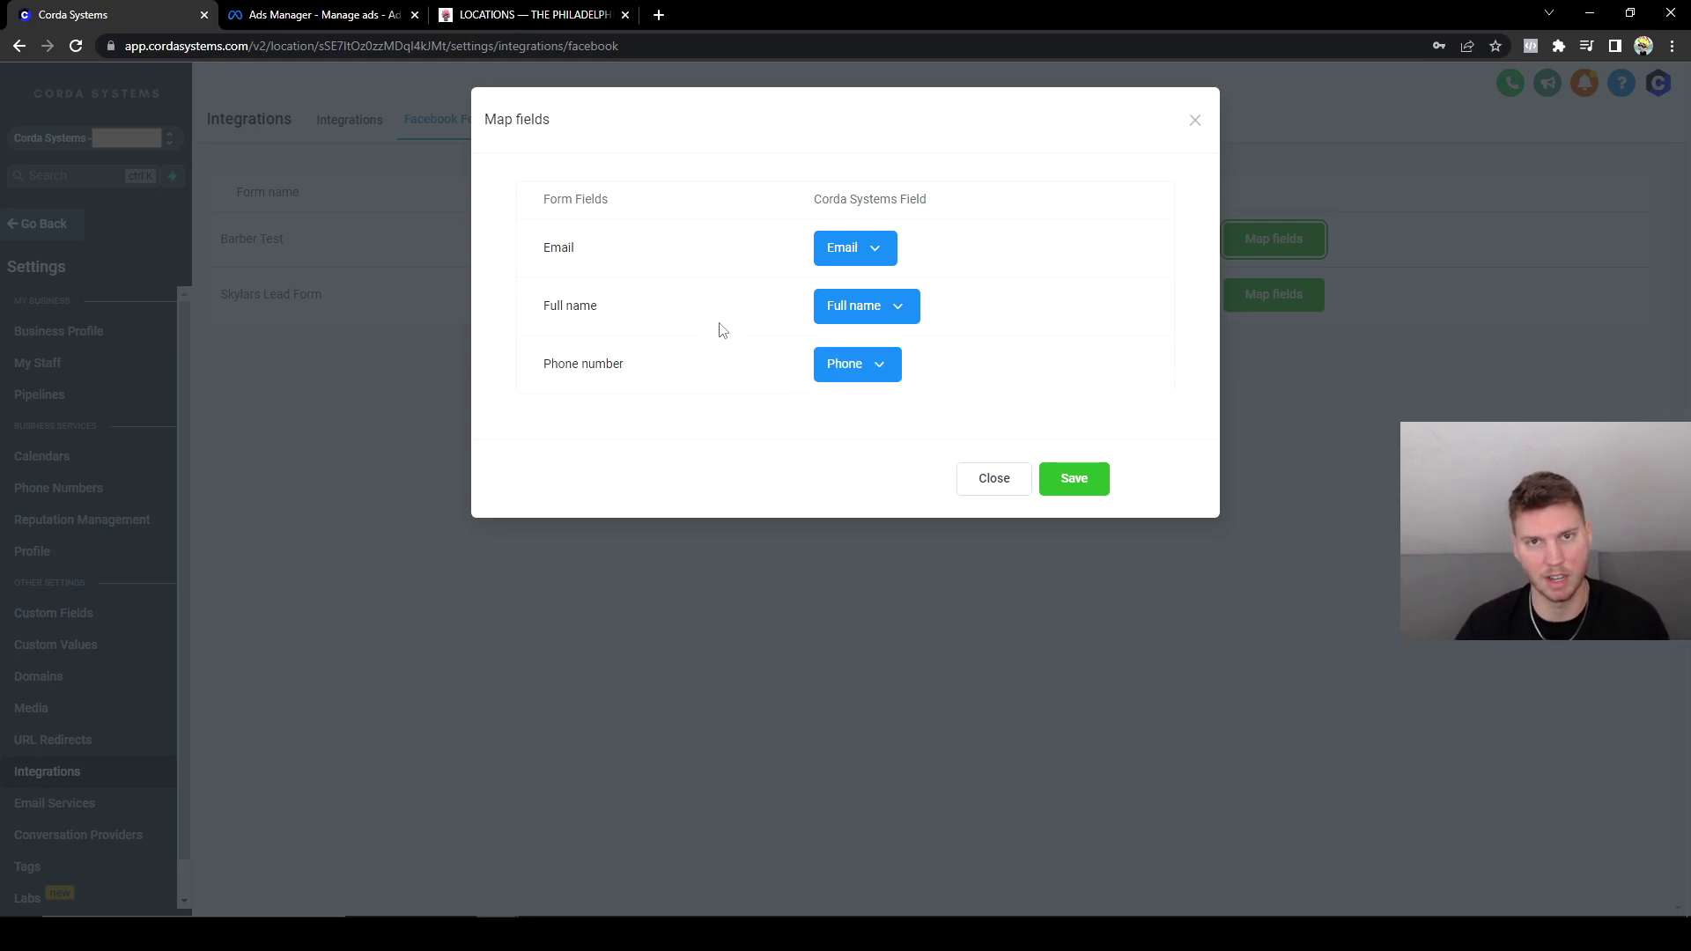
click(1090, 480)
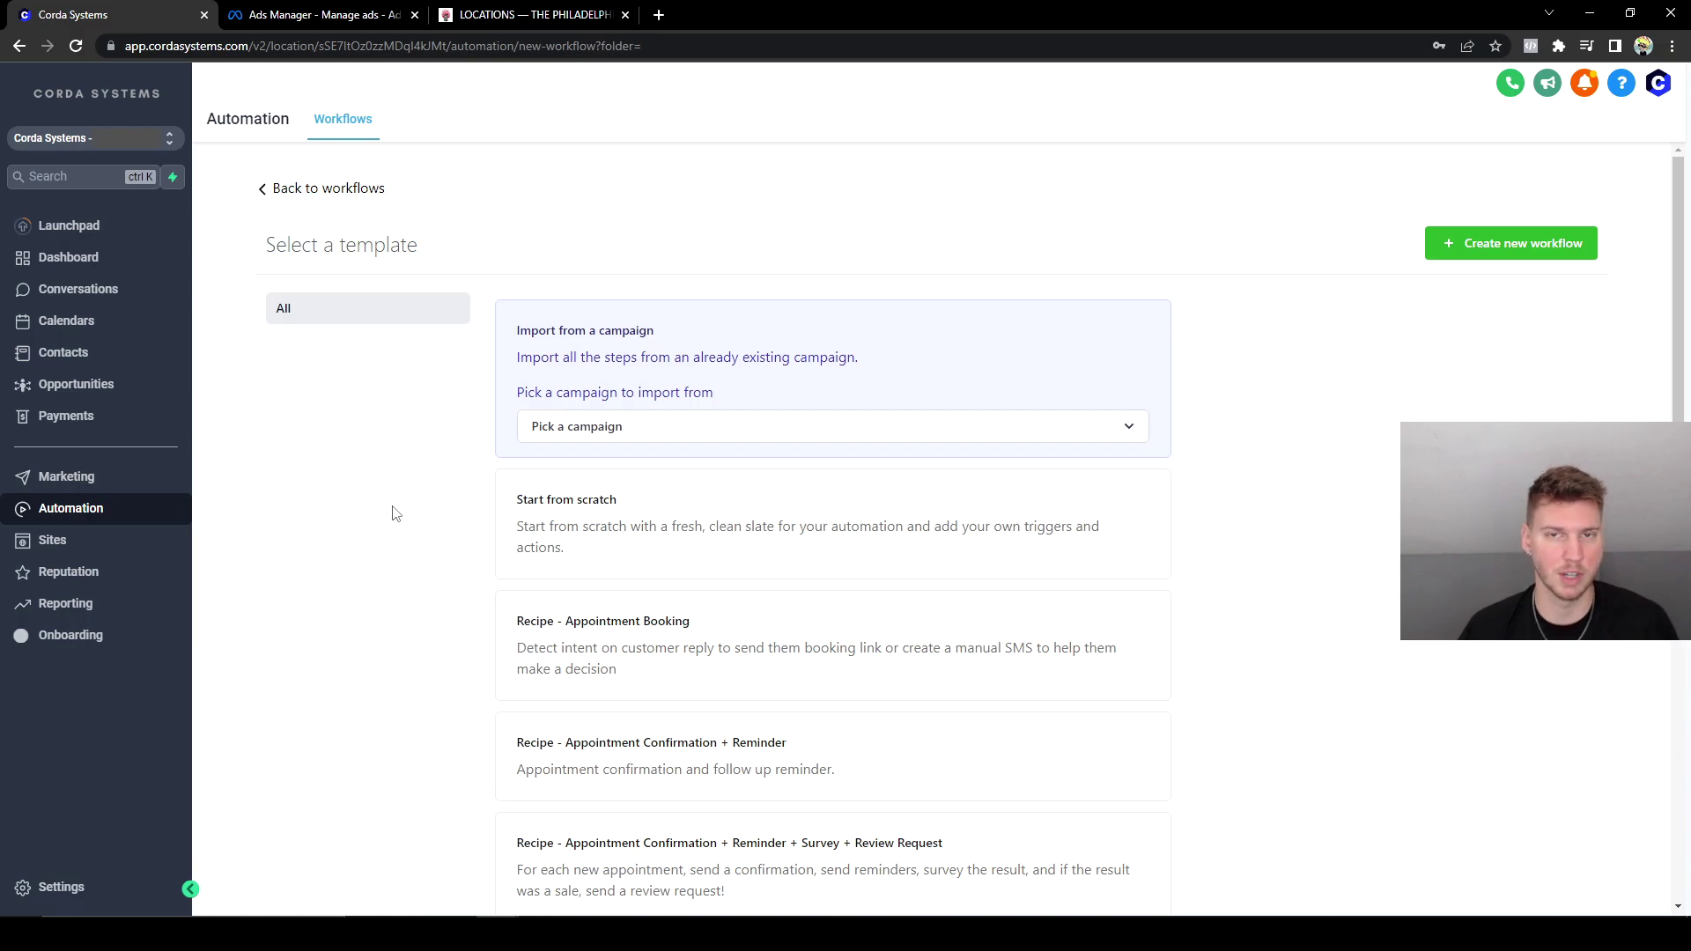
Create a new workflow from the 'Recipe - Appointment Booking' template.
scroll(660, 464, down, 2)
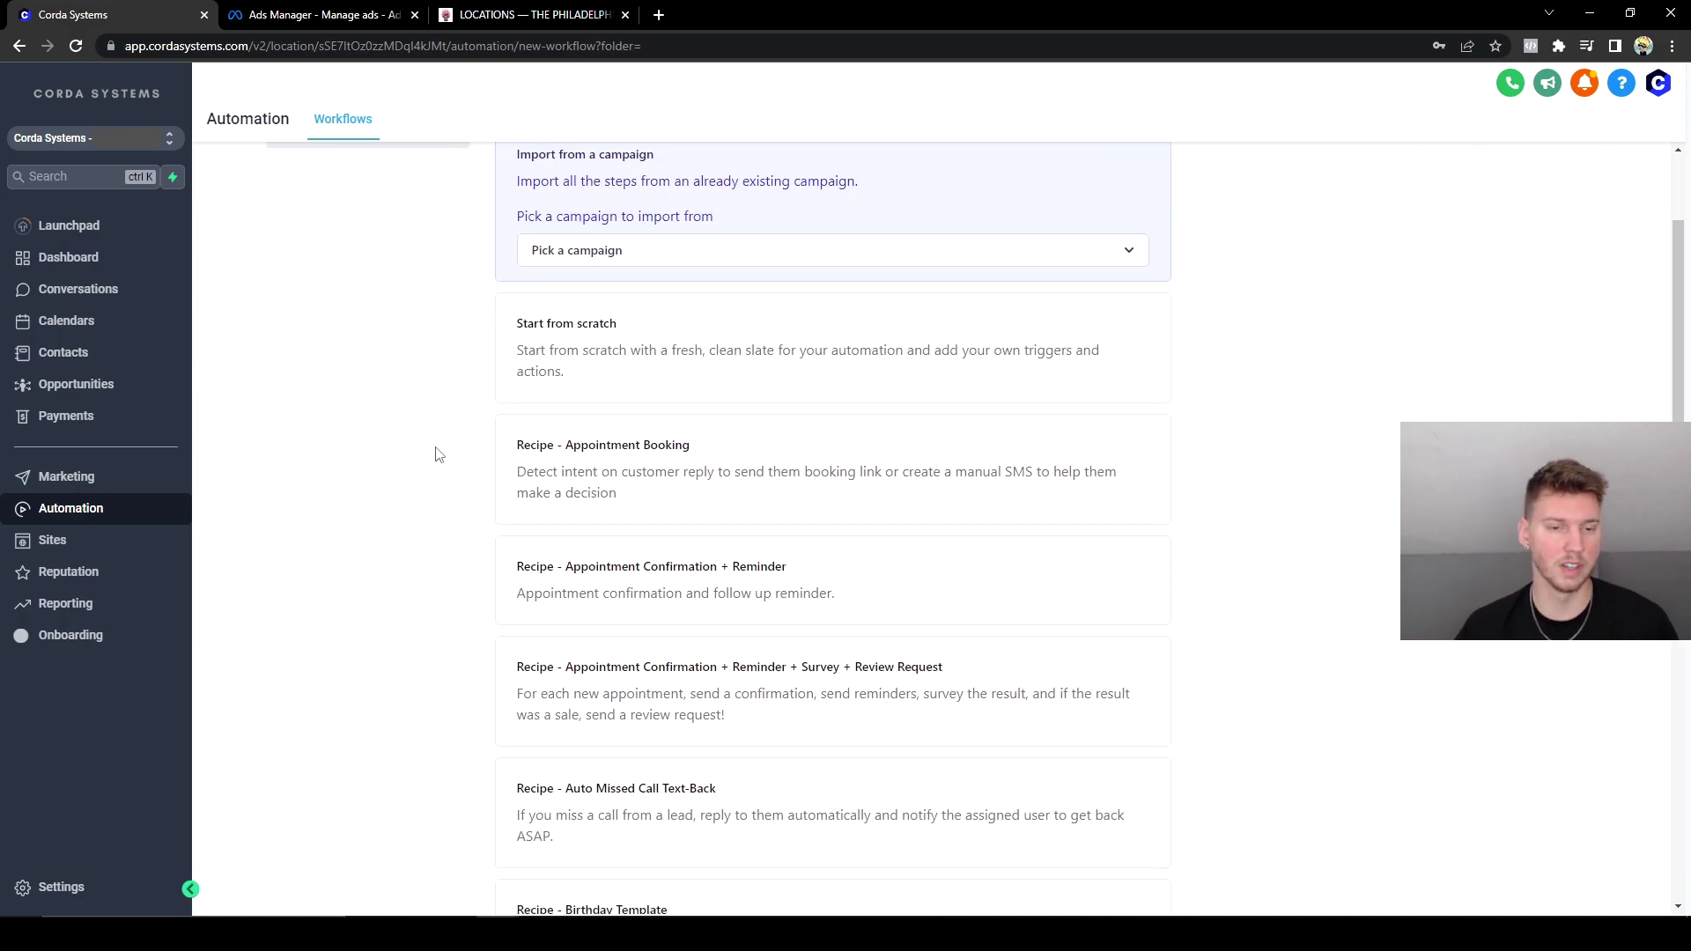
scroll(430, 573, up, 2)
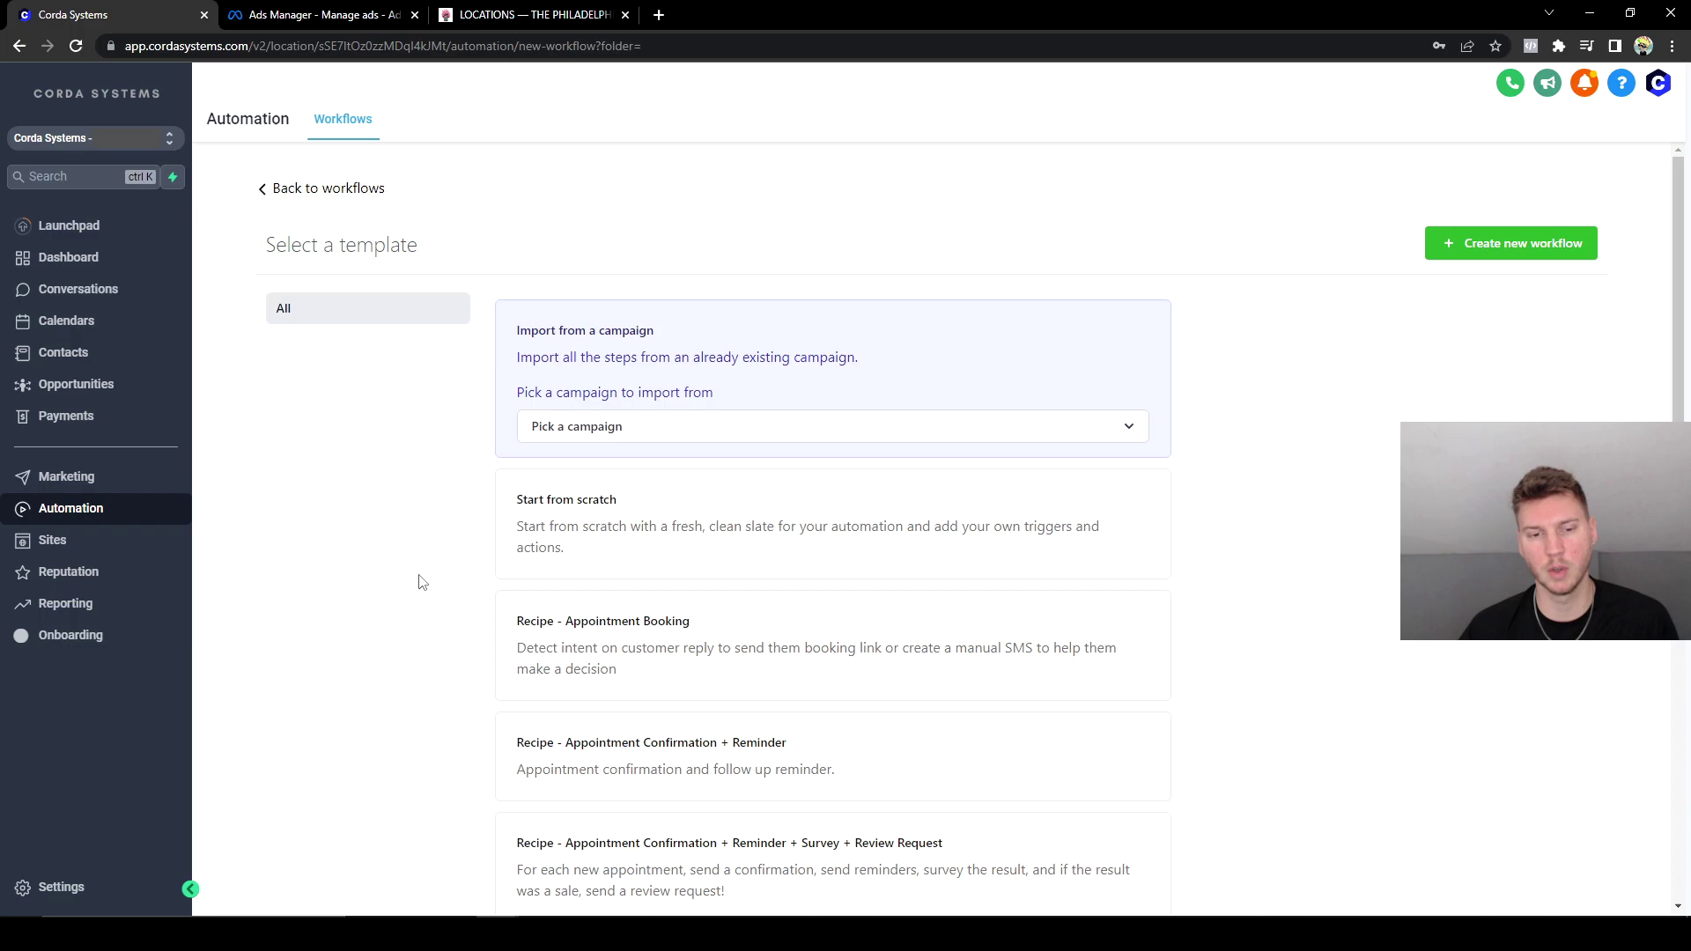
click(707, 664)
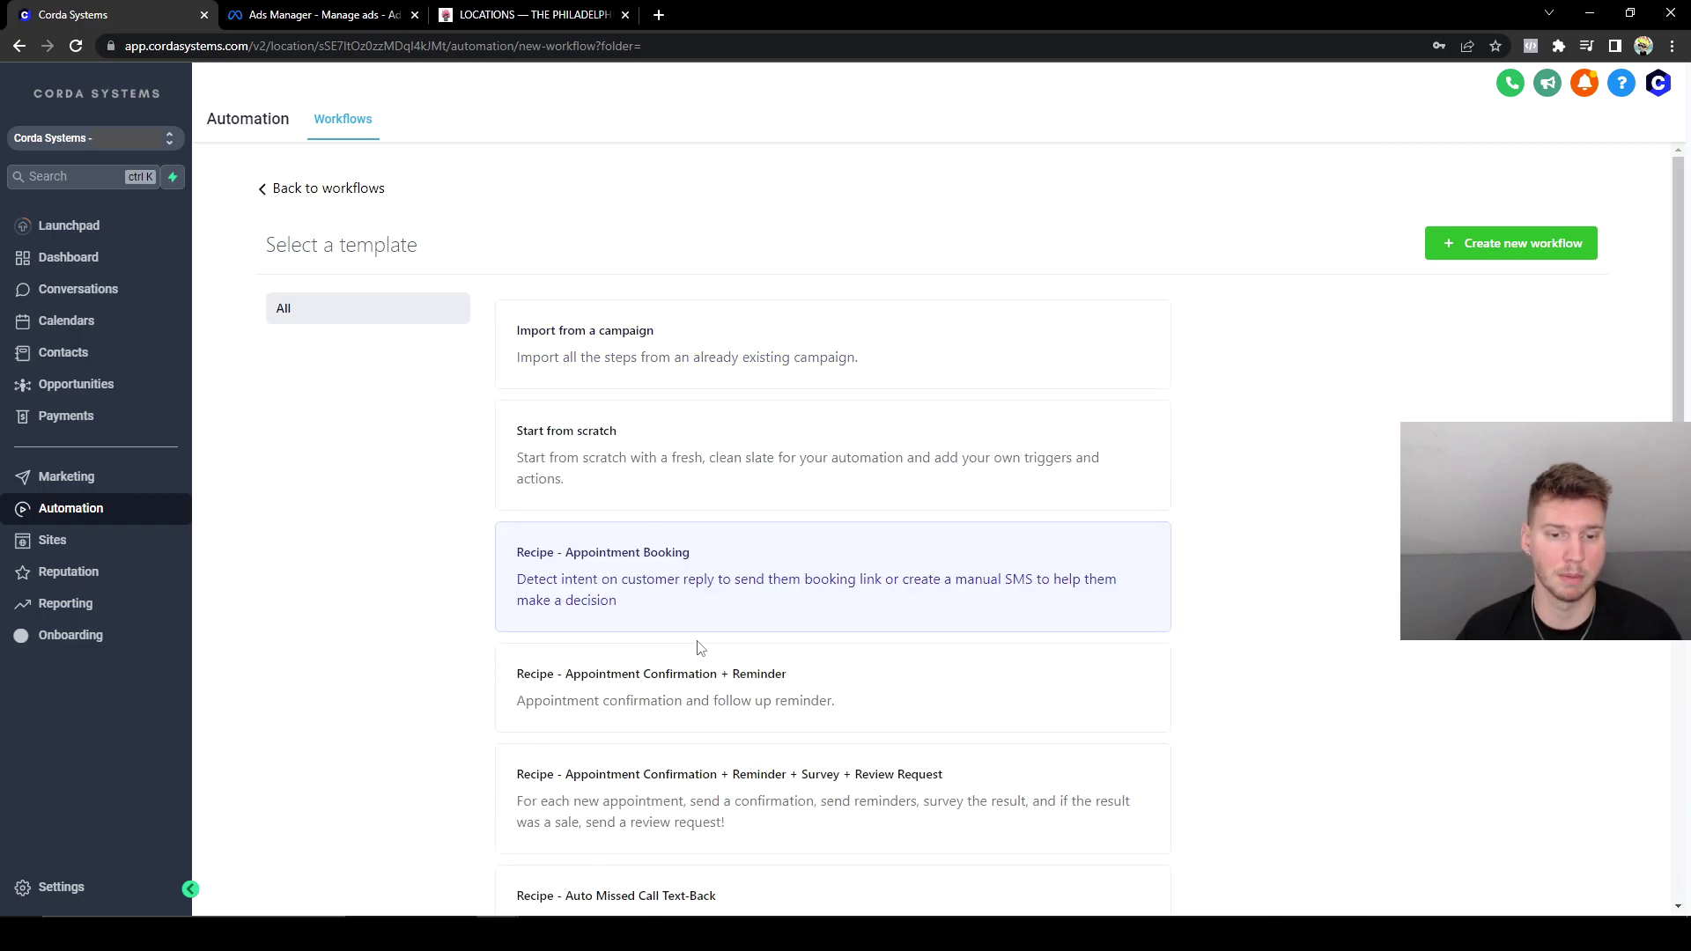
click(1497, 244)
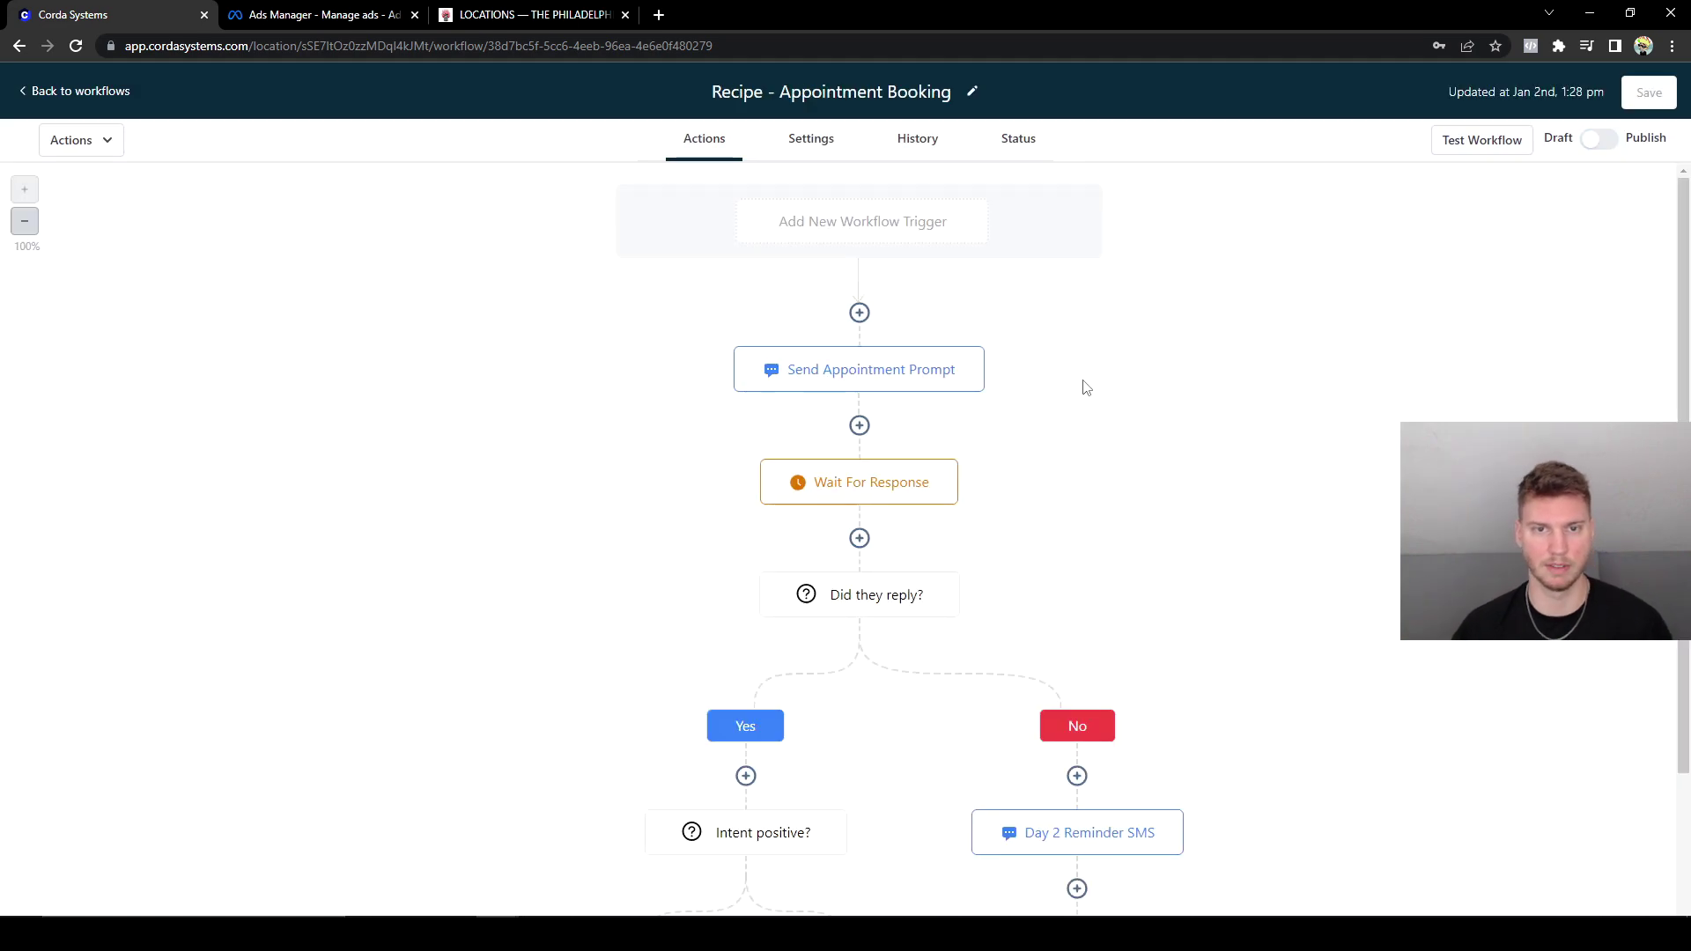
Start renaming the workflow to 'Barber Test Booking', fixing the misspelled ending.
click(846, 95)
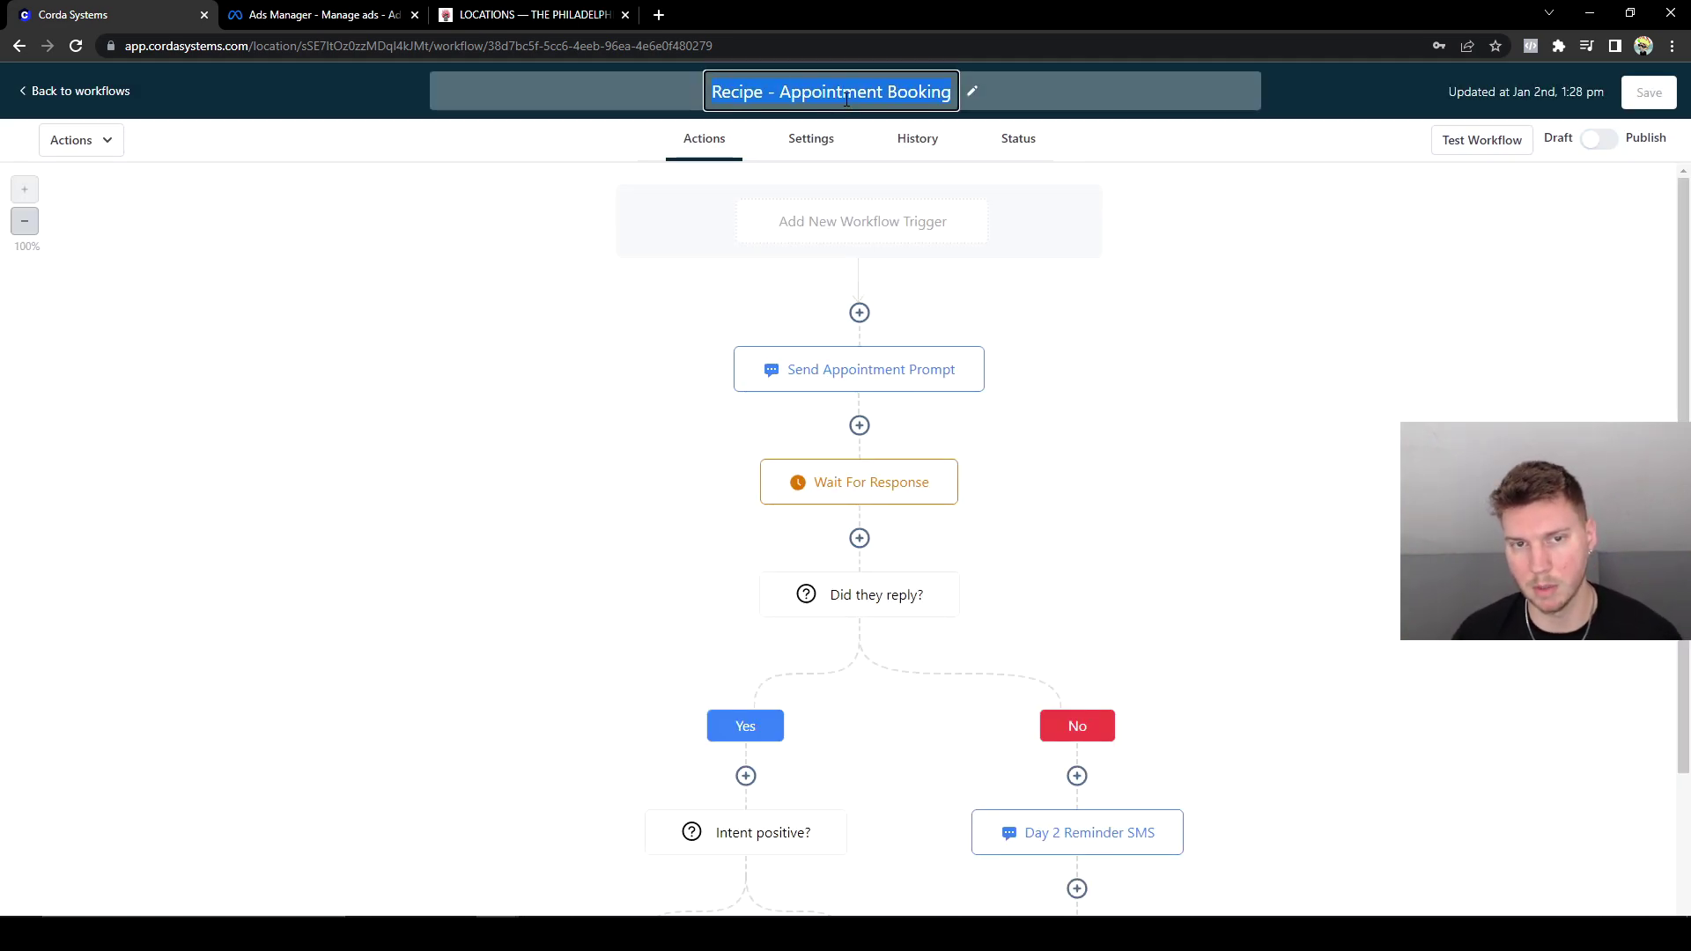
text(Barber Test )
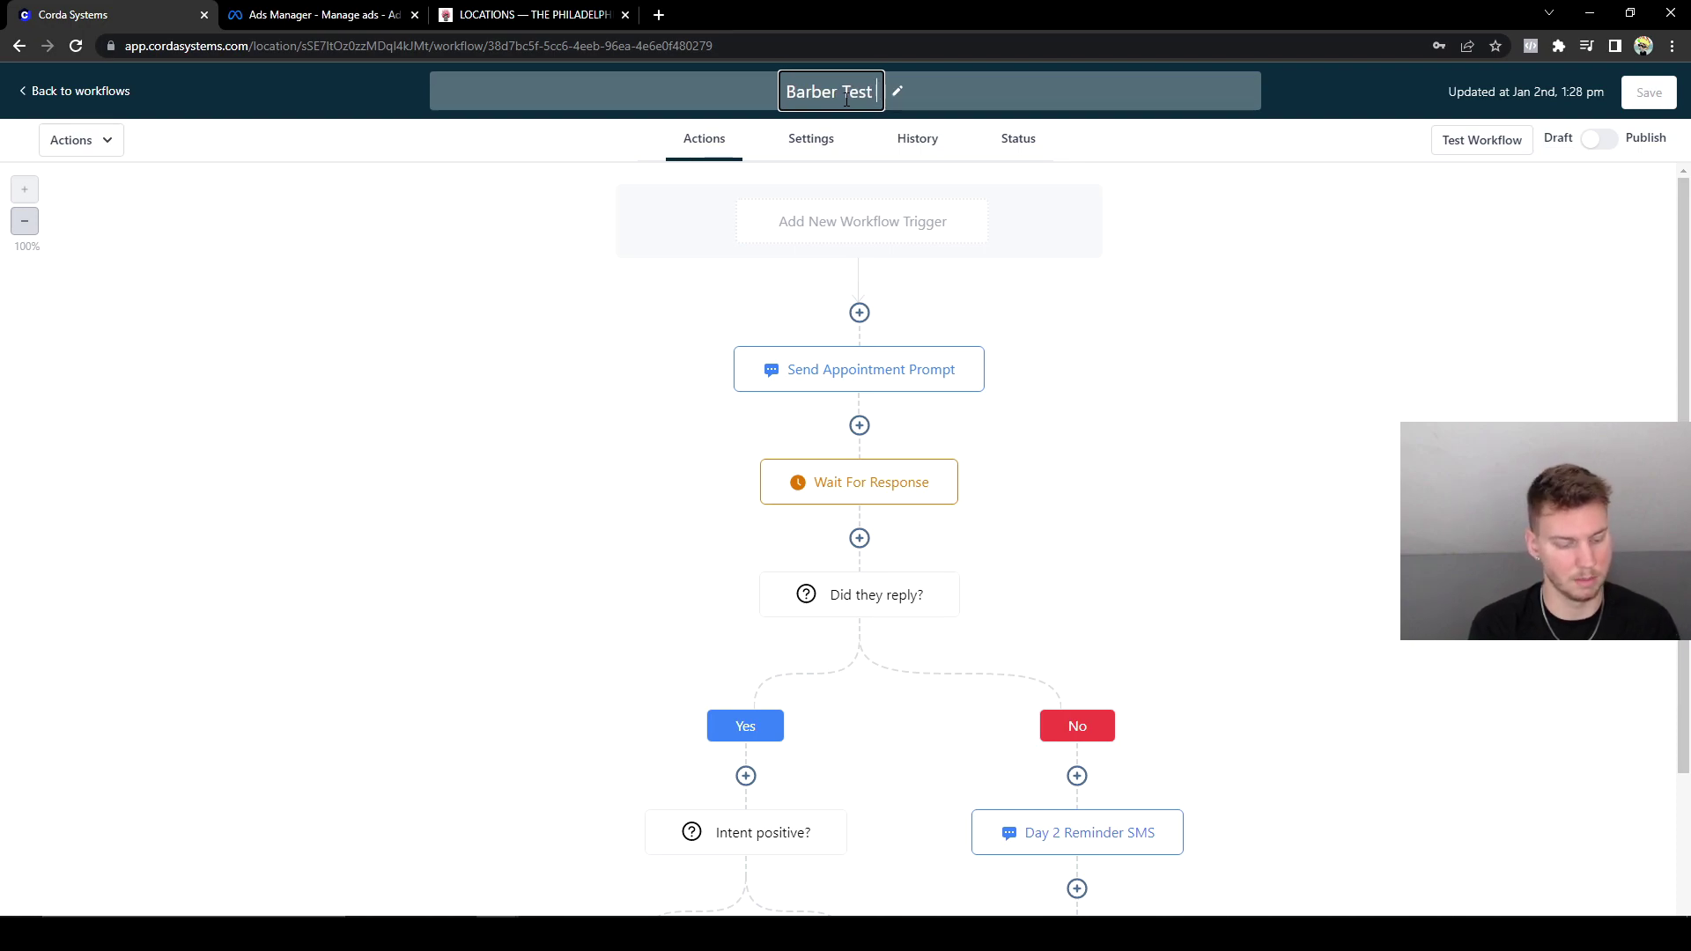
text(Bookion)
key(BackSpace)
key(BackSpace)
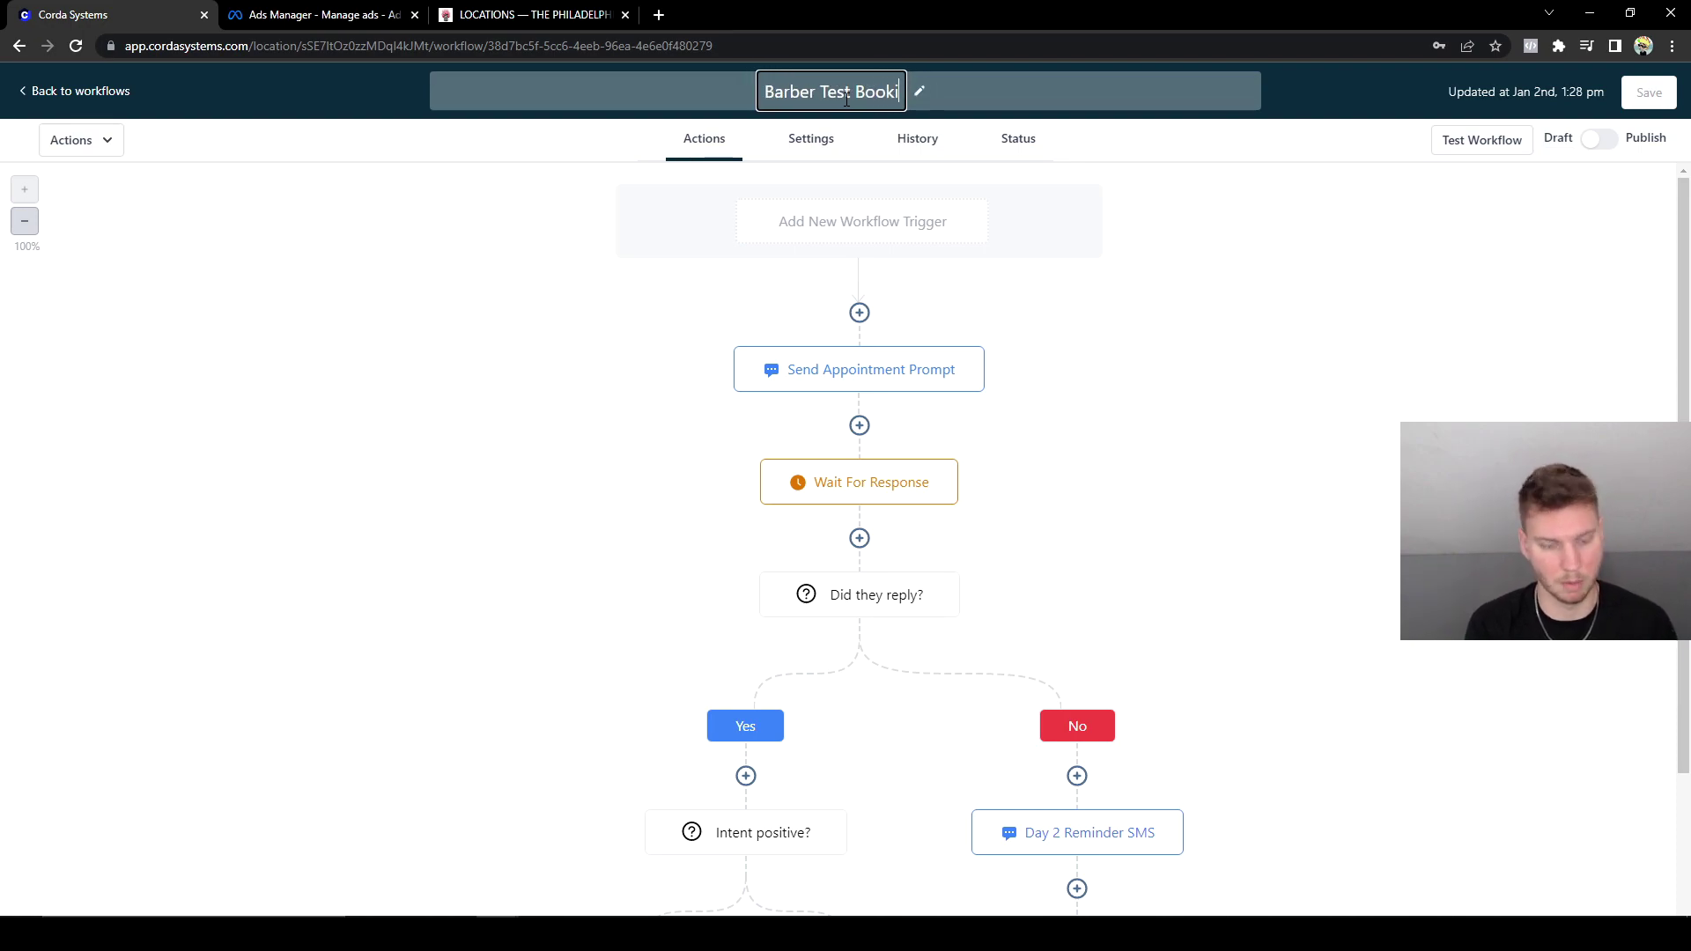
Finish the workflow title as 'Barber Test Booking'.
text(ng)
click(1215, 323)
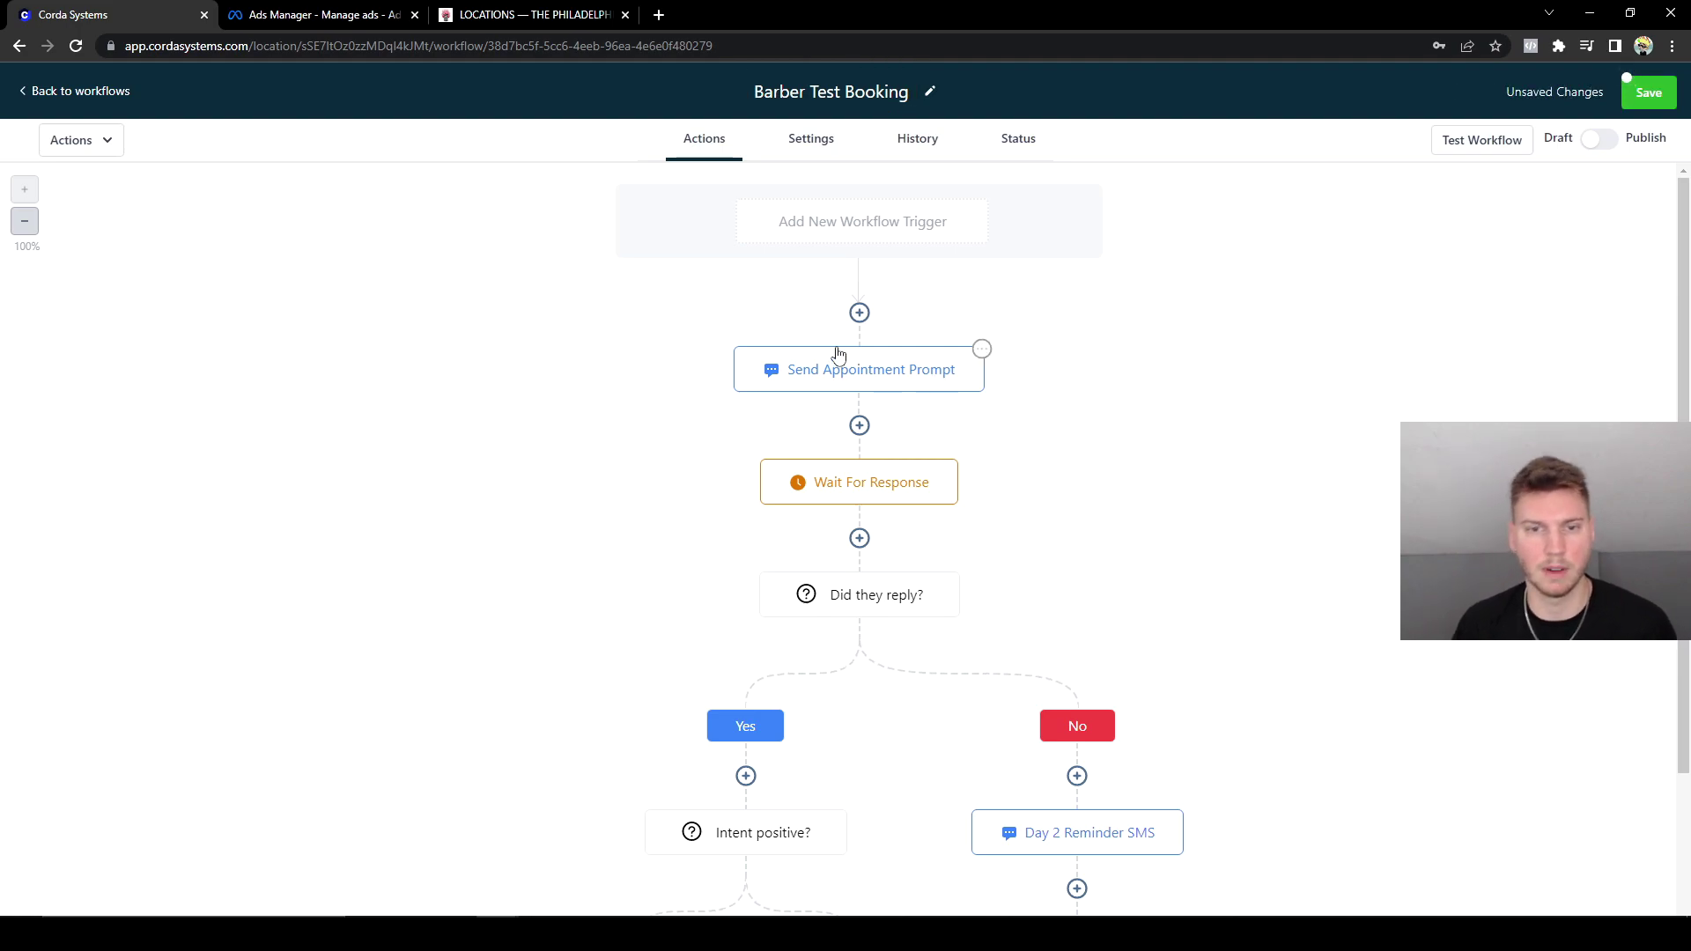
scroll(1198, 306, down, 2)
scroll(1199, 305, up, 1)
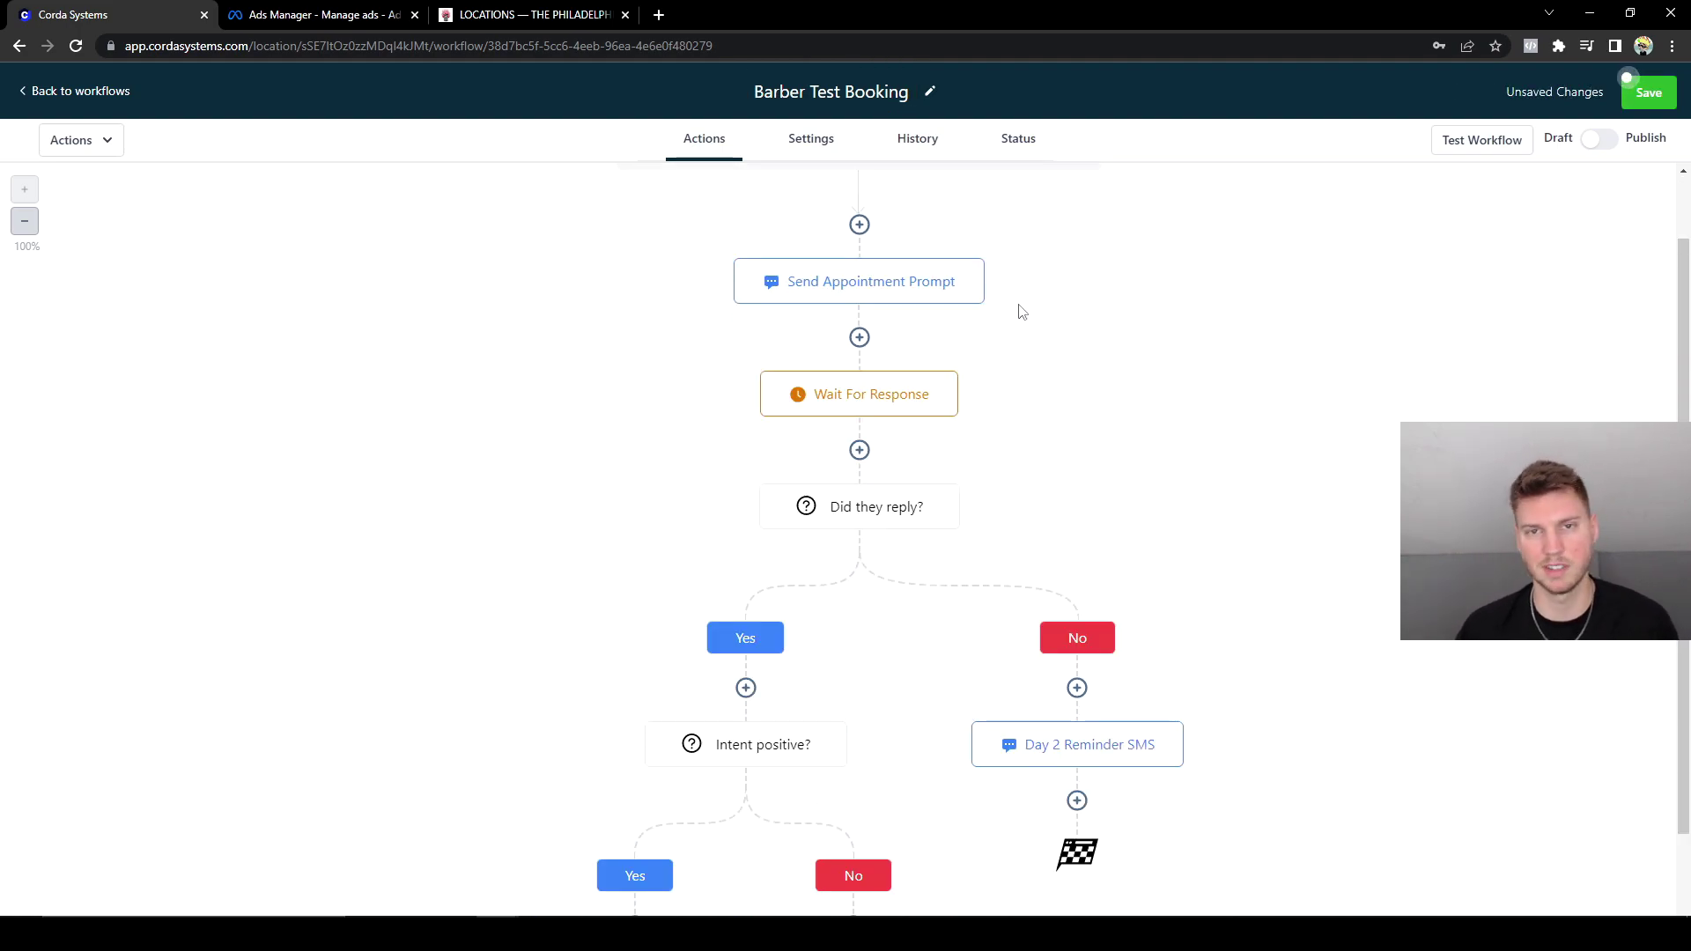
scroll(1058, 385, up, 1)
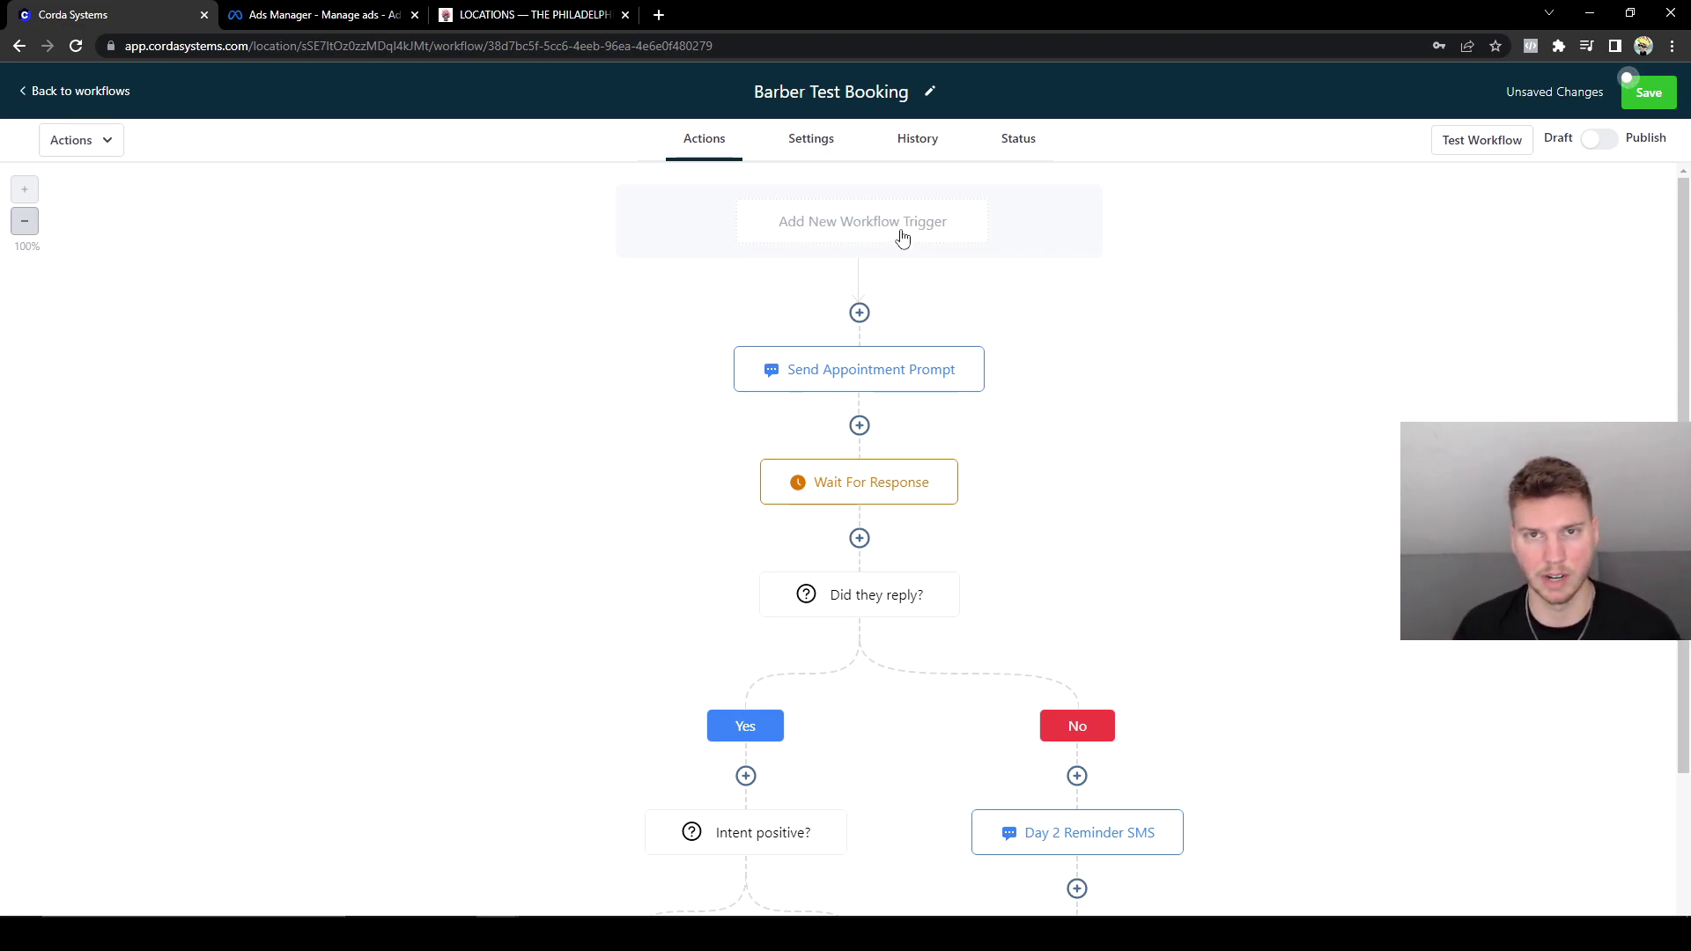
In Send Appointment Prompt, delete the booking sentence and signature, adding 'Text YES to confim your appointment.'.
click(860, 370)
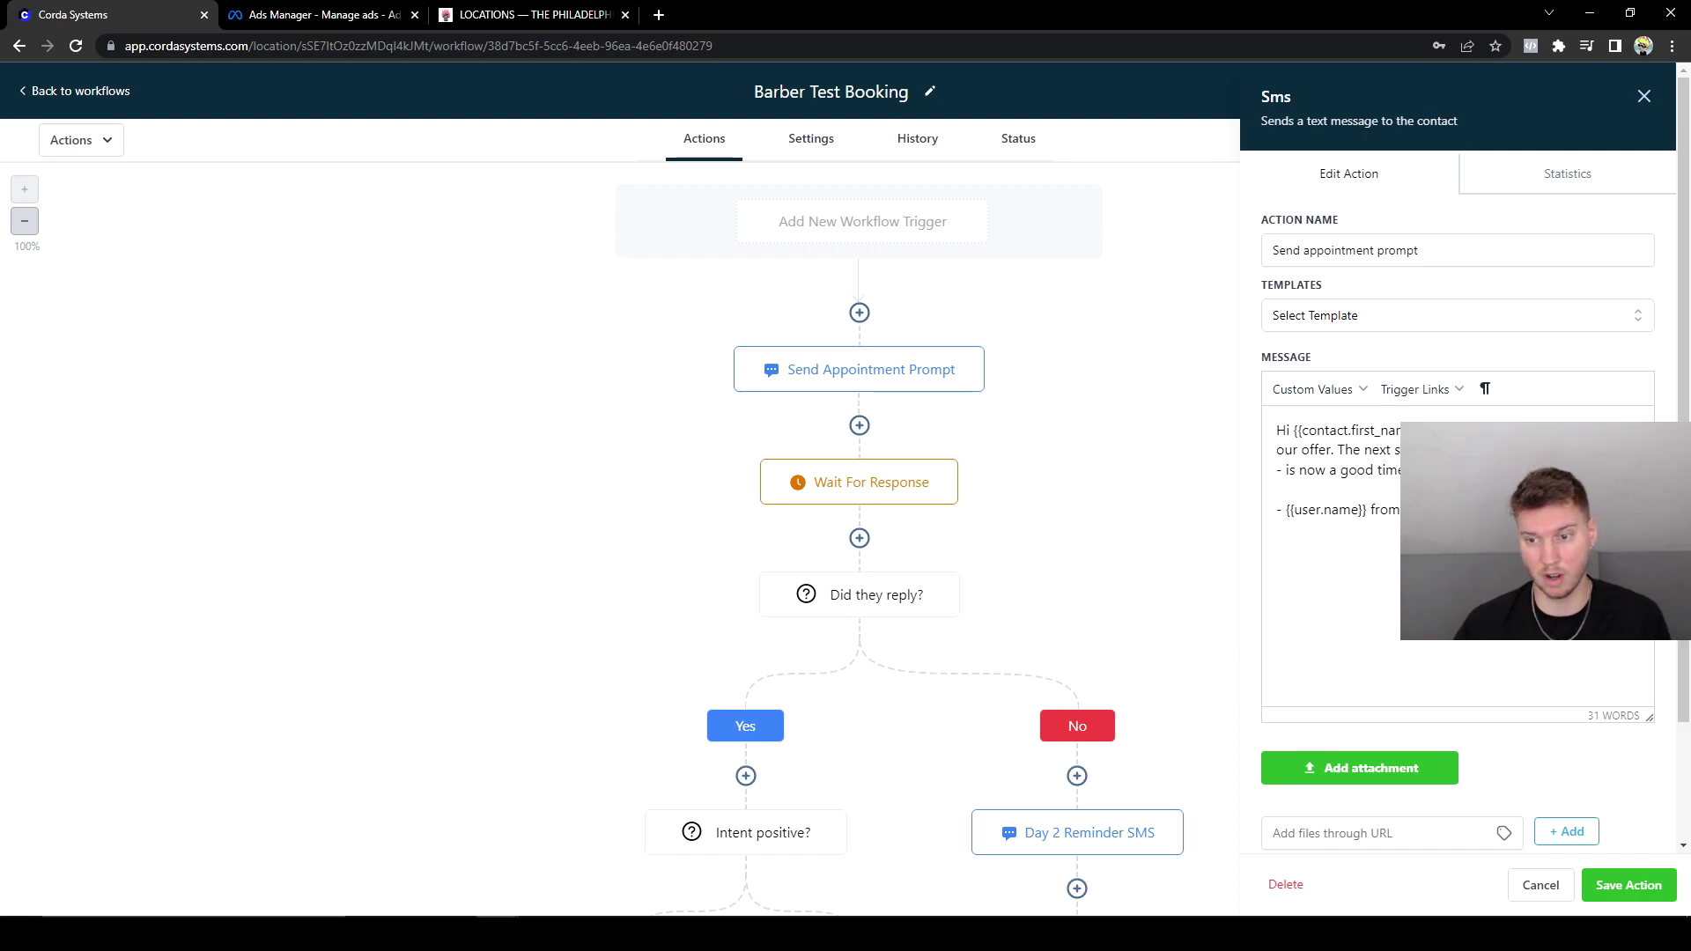
scroll(1381, 518, down, 1)
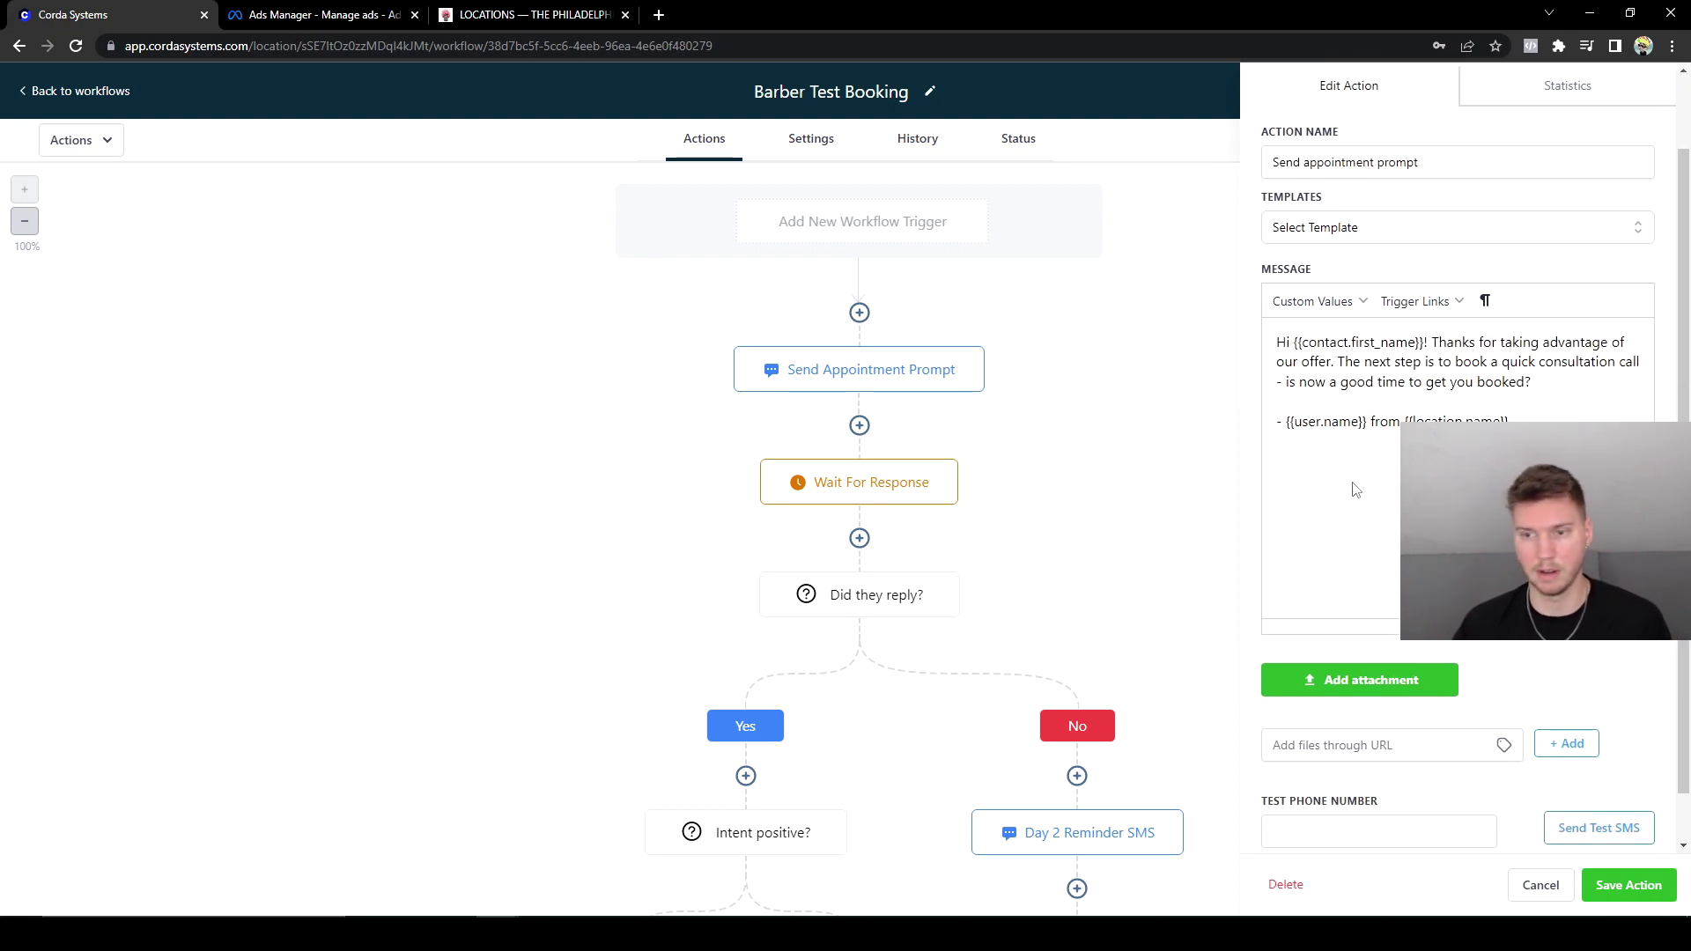
scroll(1352, 487, down, 1)
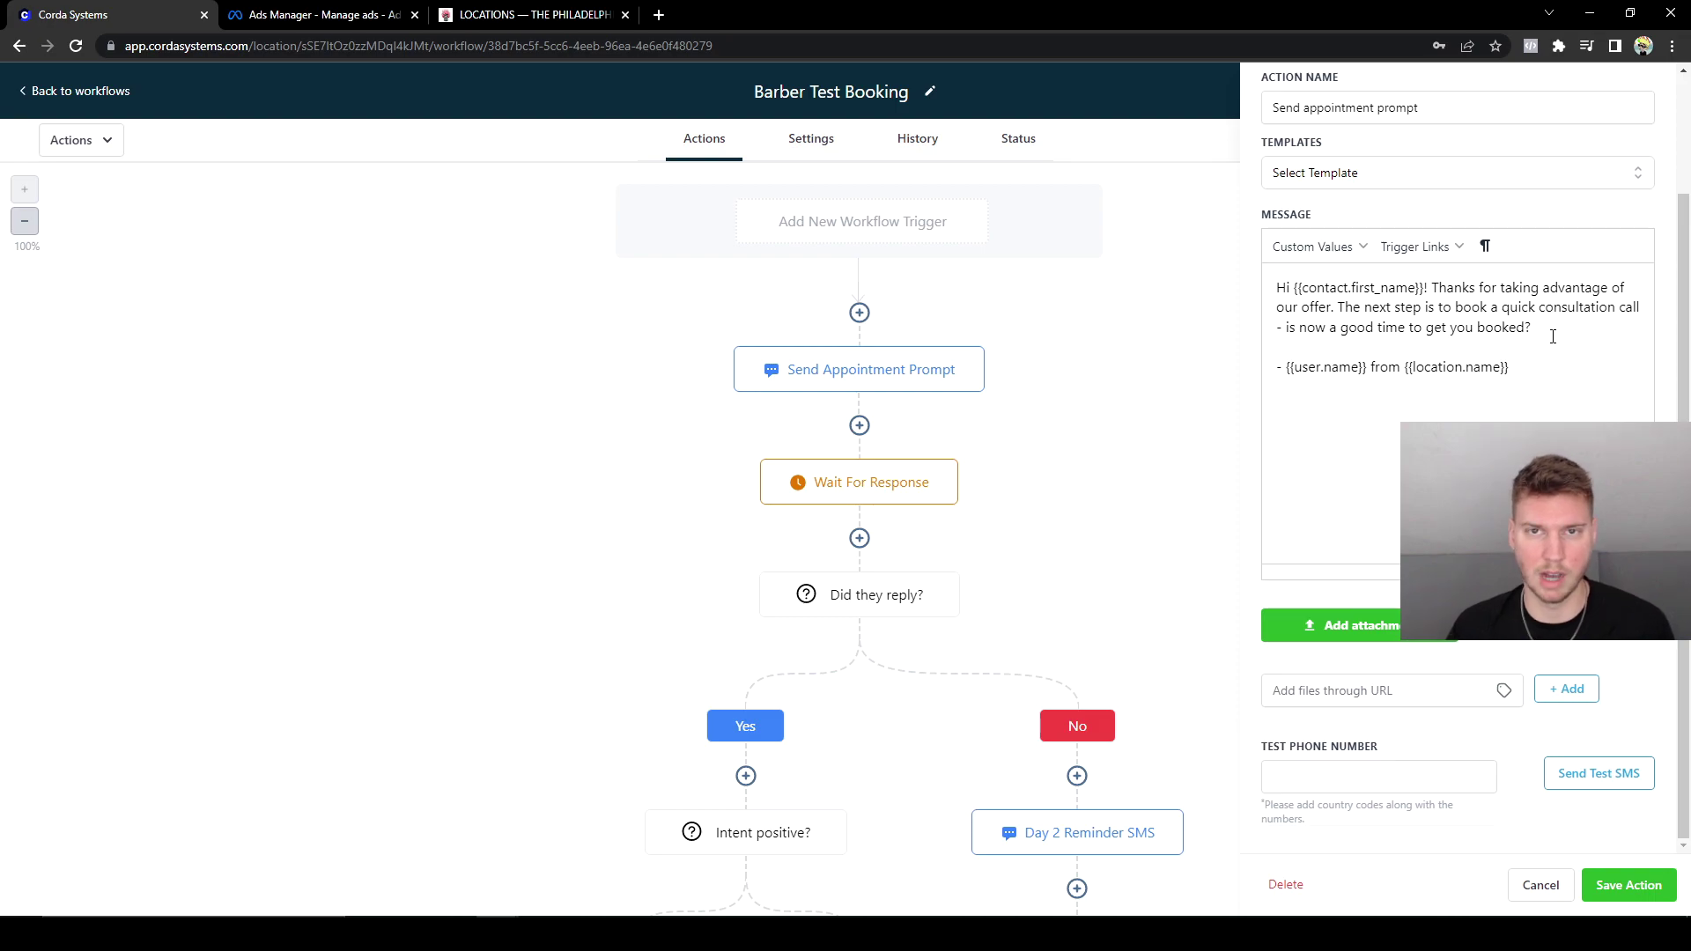
drag(1534, 329, 1338, 310)
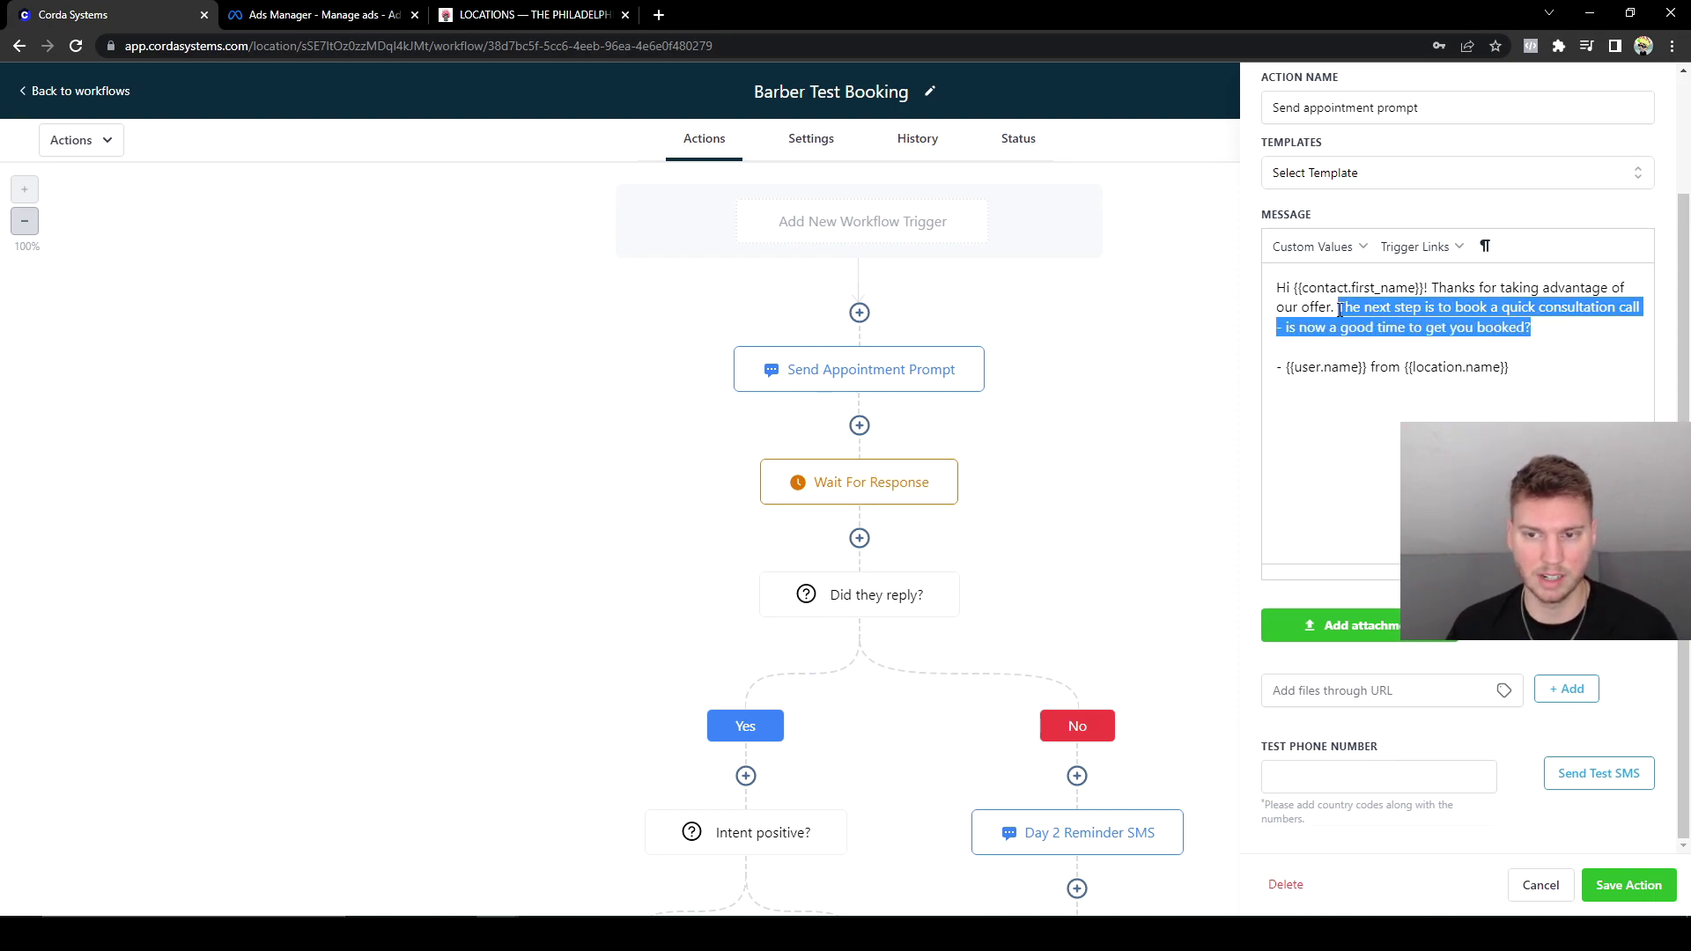
key(BackSpace)
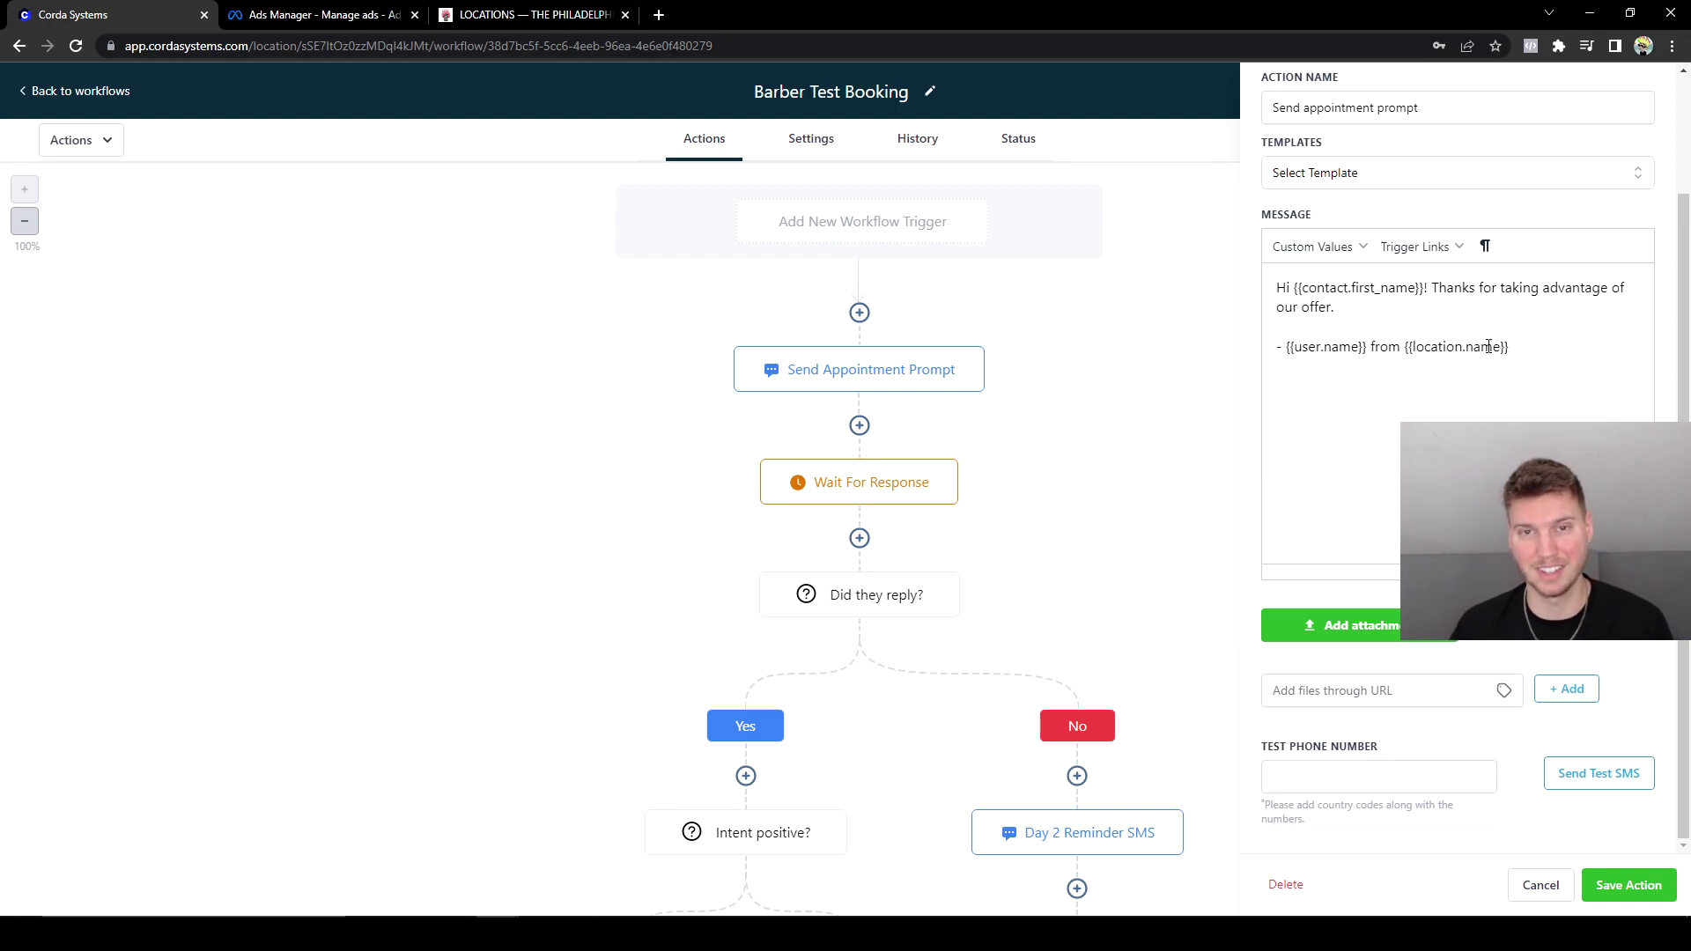
drag(1521, 351, 1273, 357)
key(BackSpace)
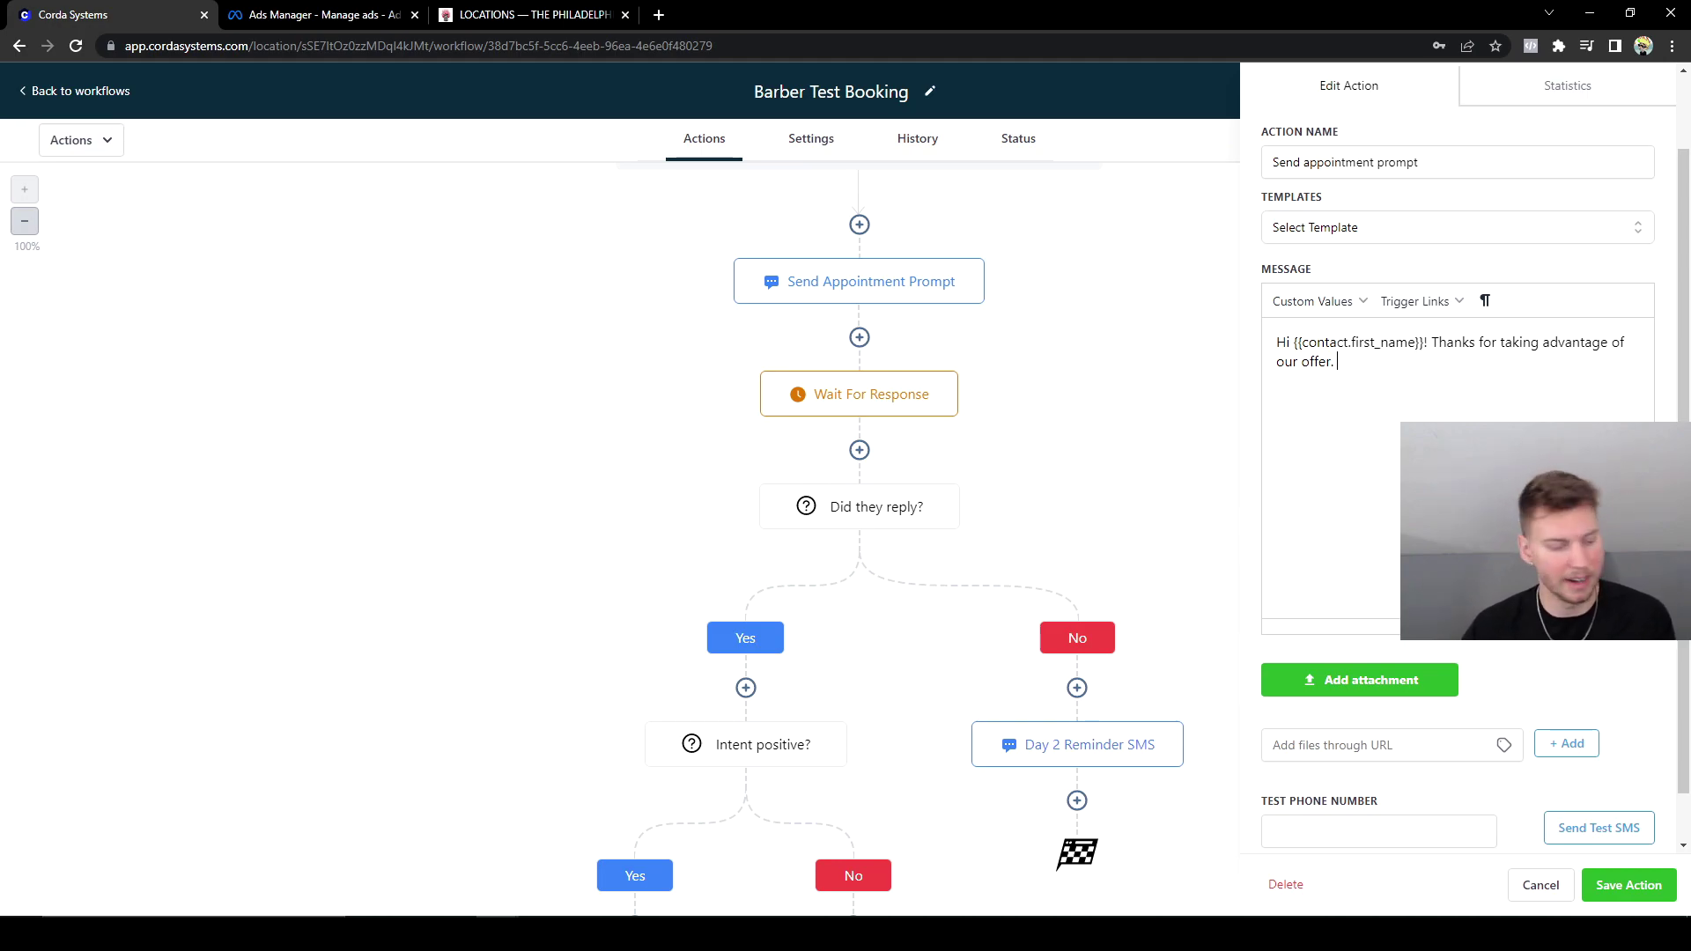
text(Text YES )
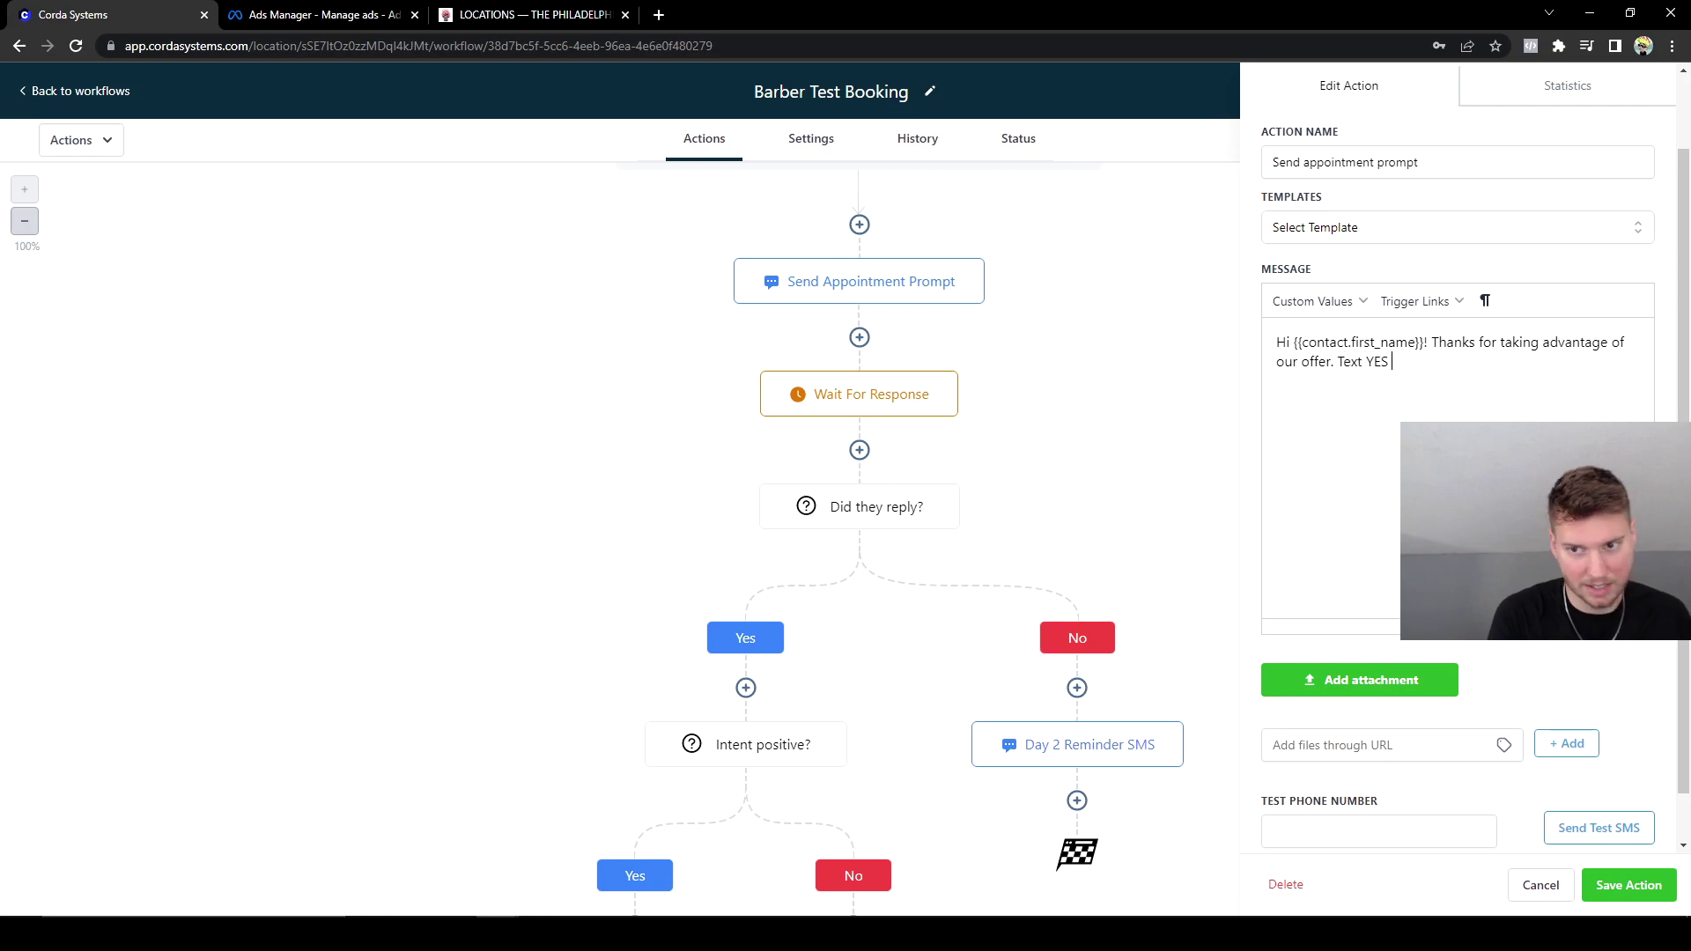
text(to confim )
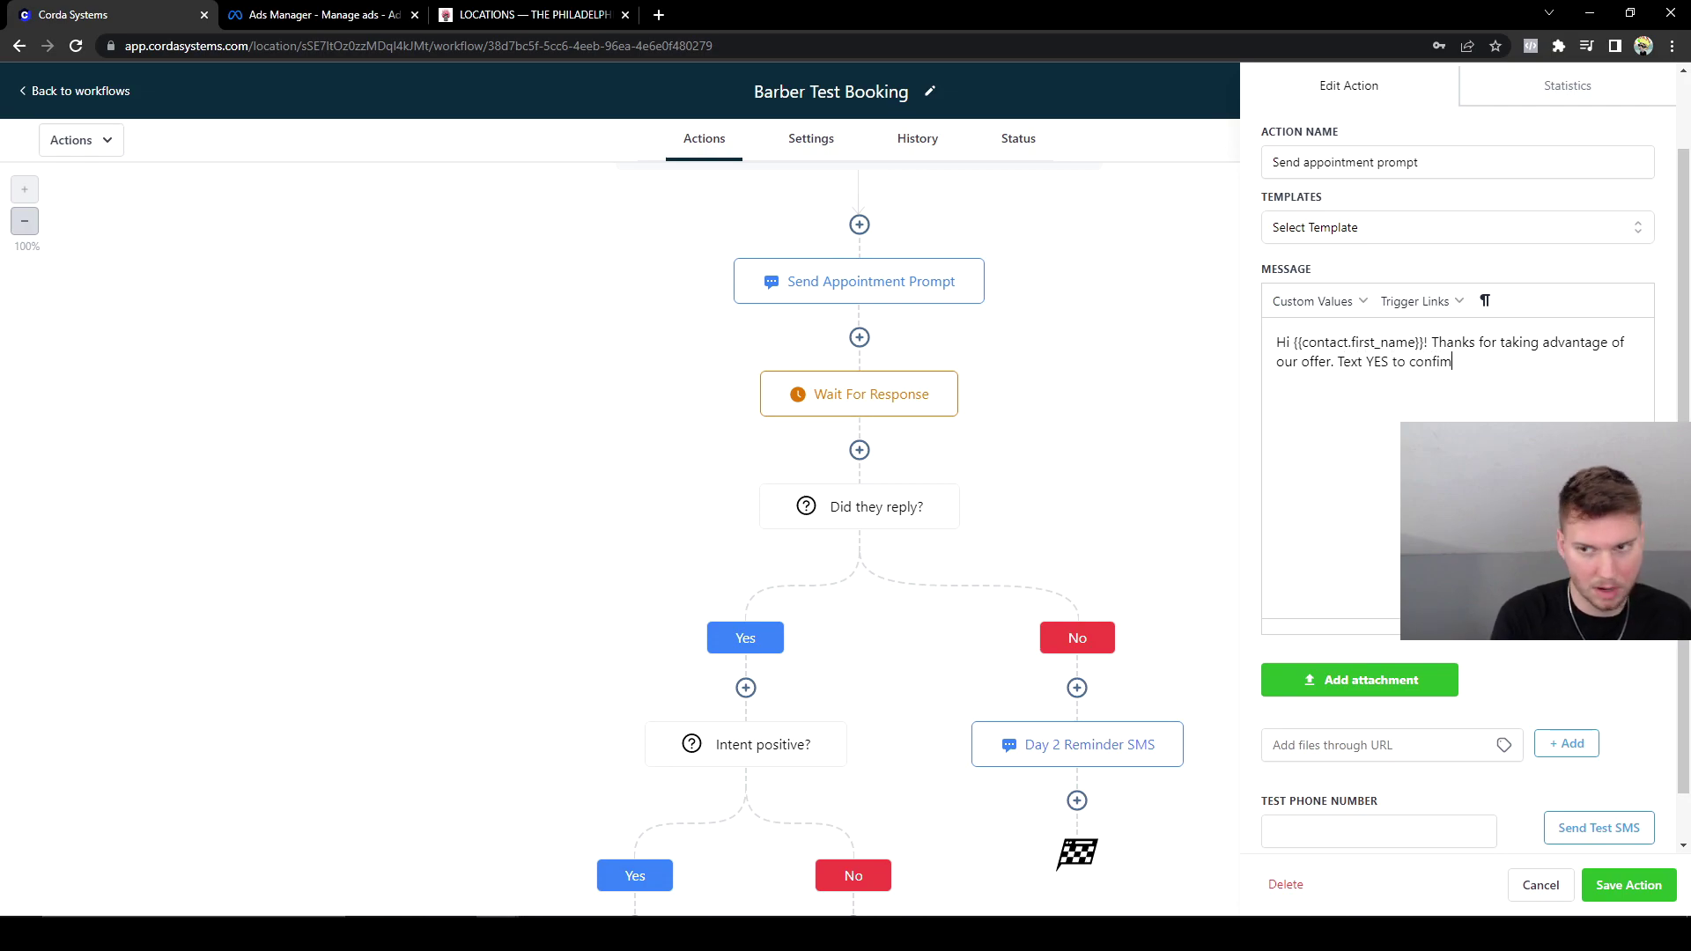
text(your a)
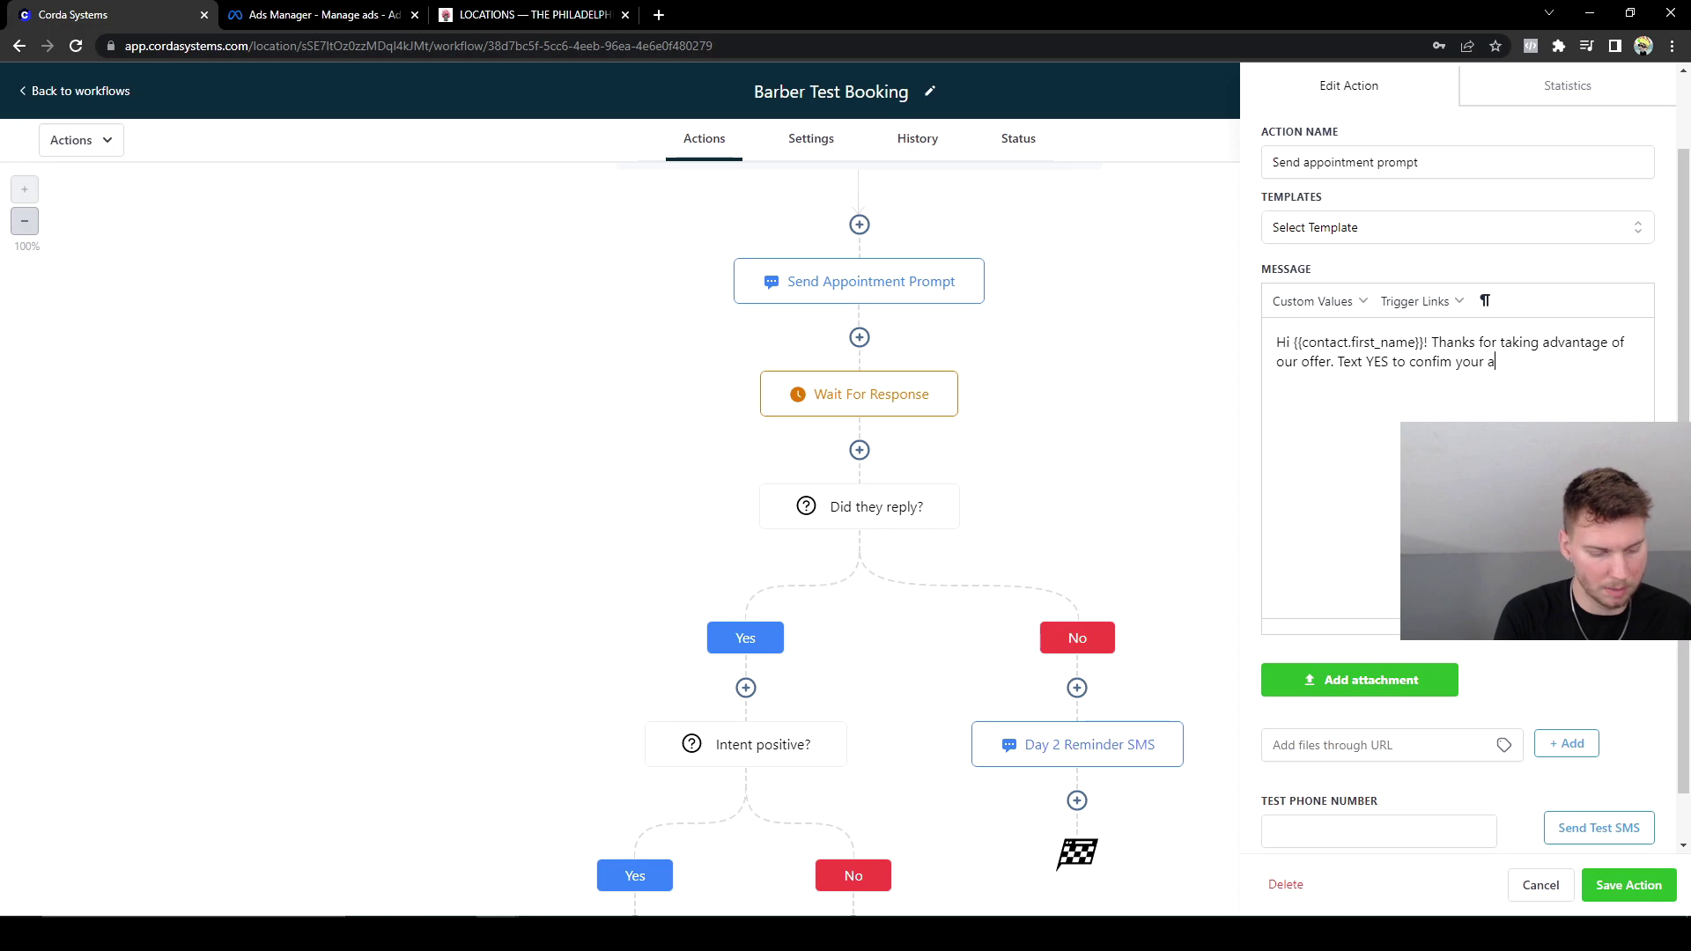
text(ppointment.)
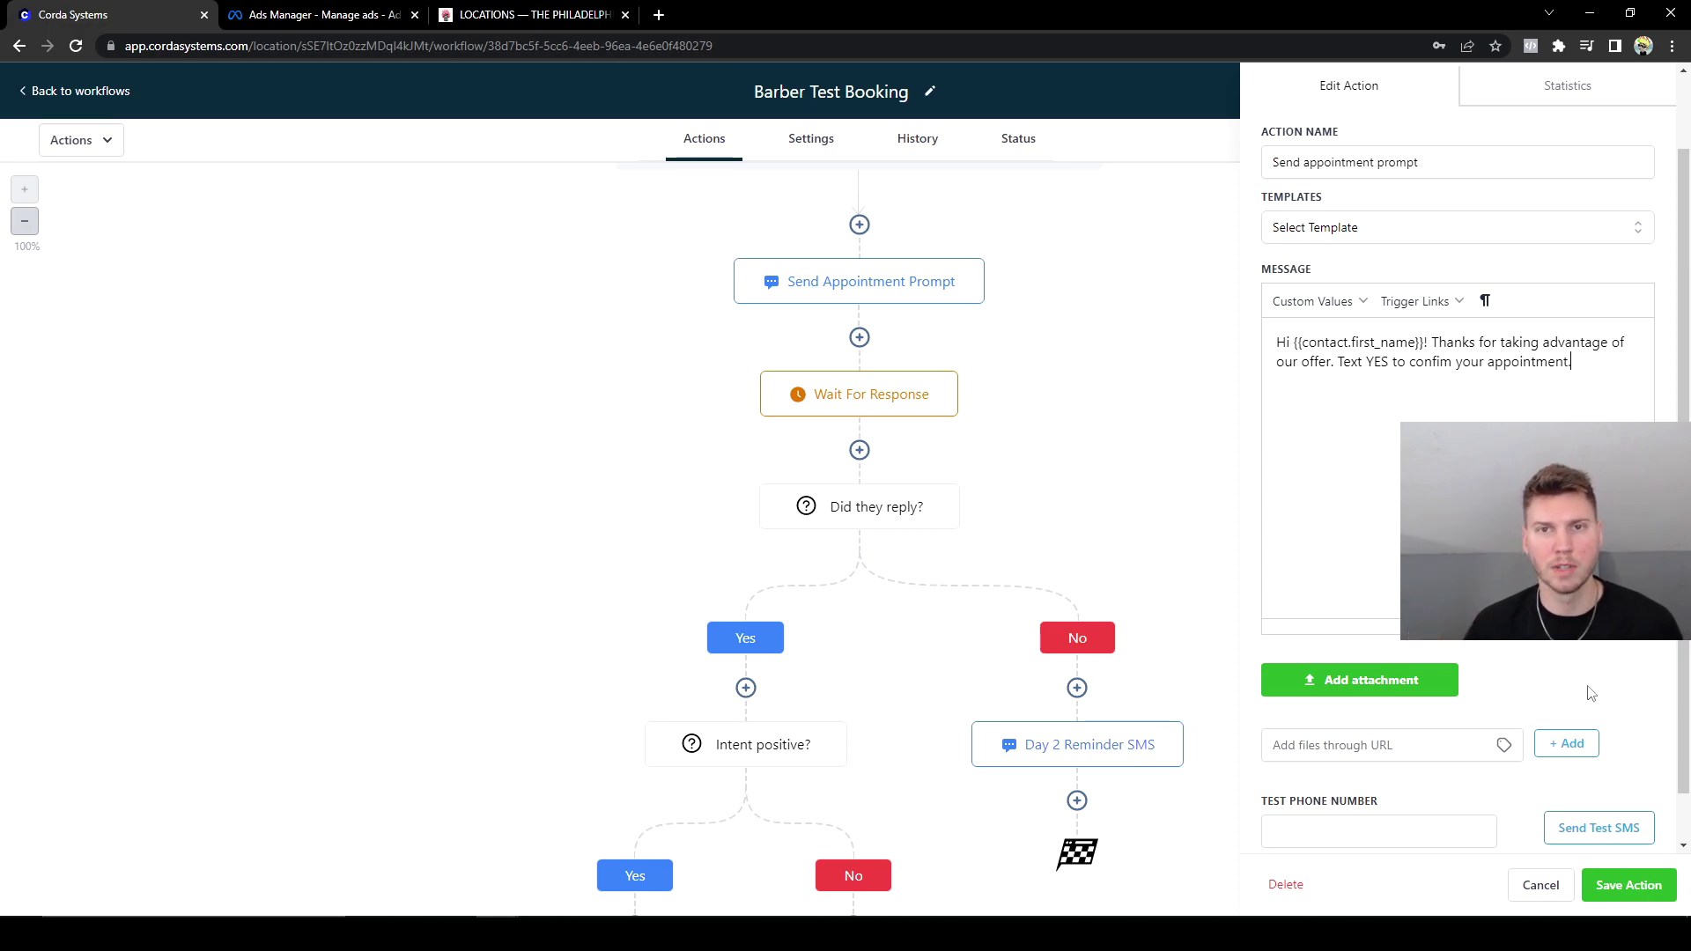
Save the prompt, then rewrite Send Calendar Link as 'Great! Thanks for…' ending 'seeing you soon'.
click(1636, 883)
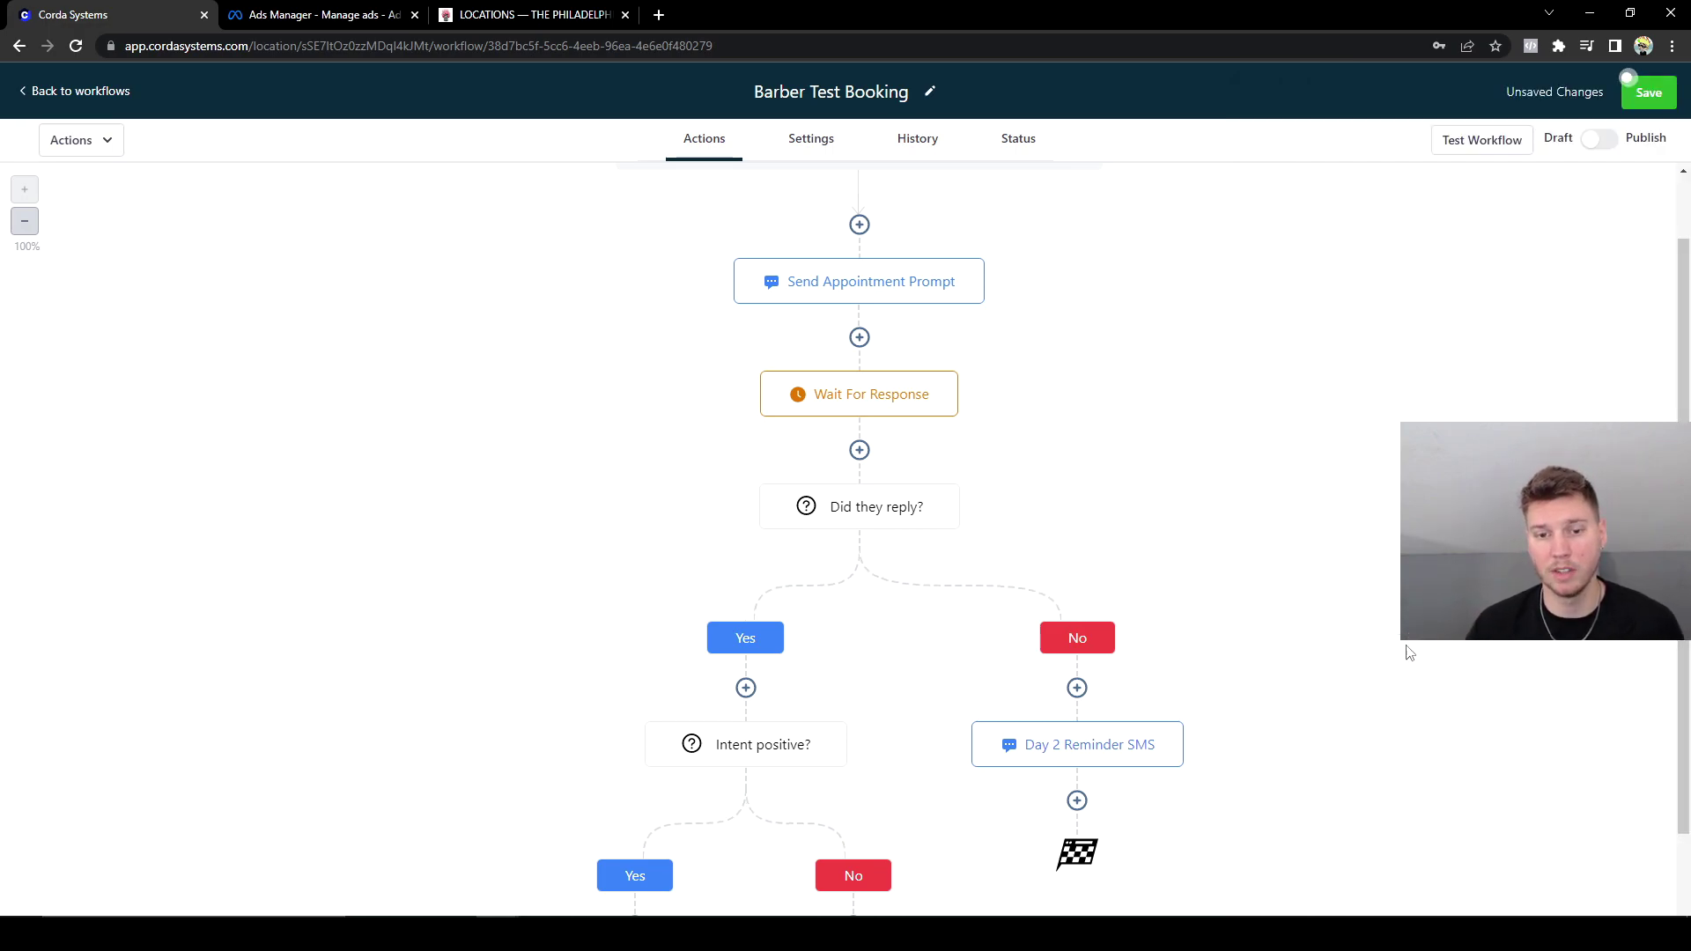
scroll(854, 529, down, 2)
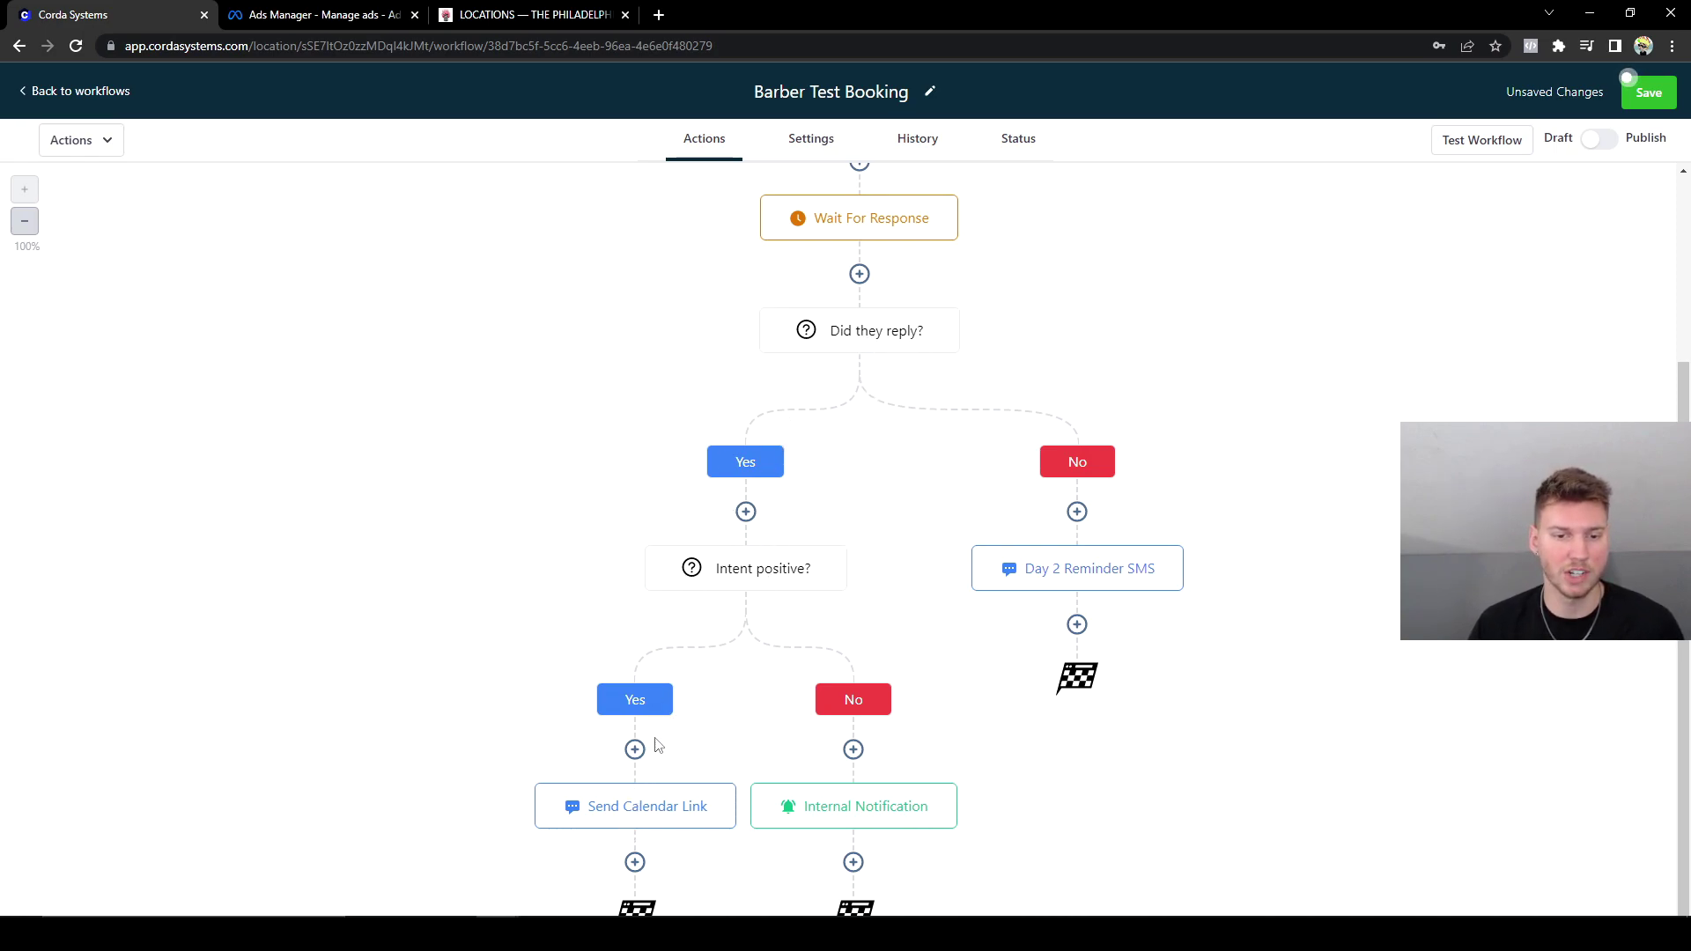
click(729, 791)
drag(1497, 489, 1320, 431)
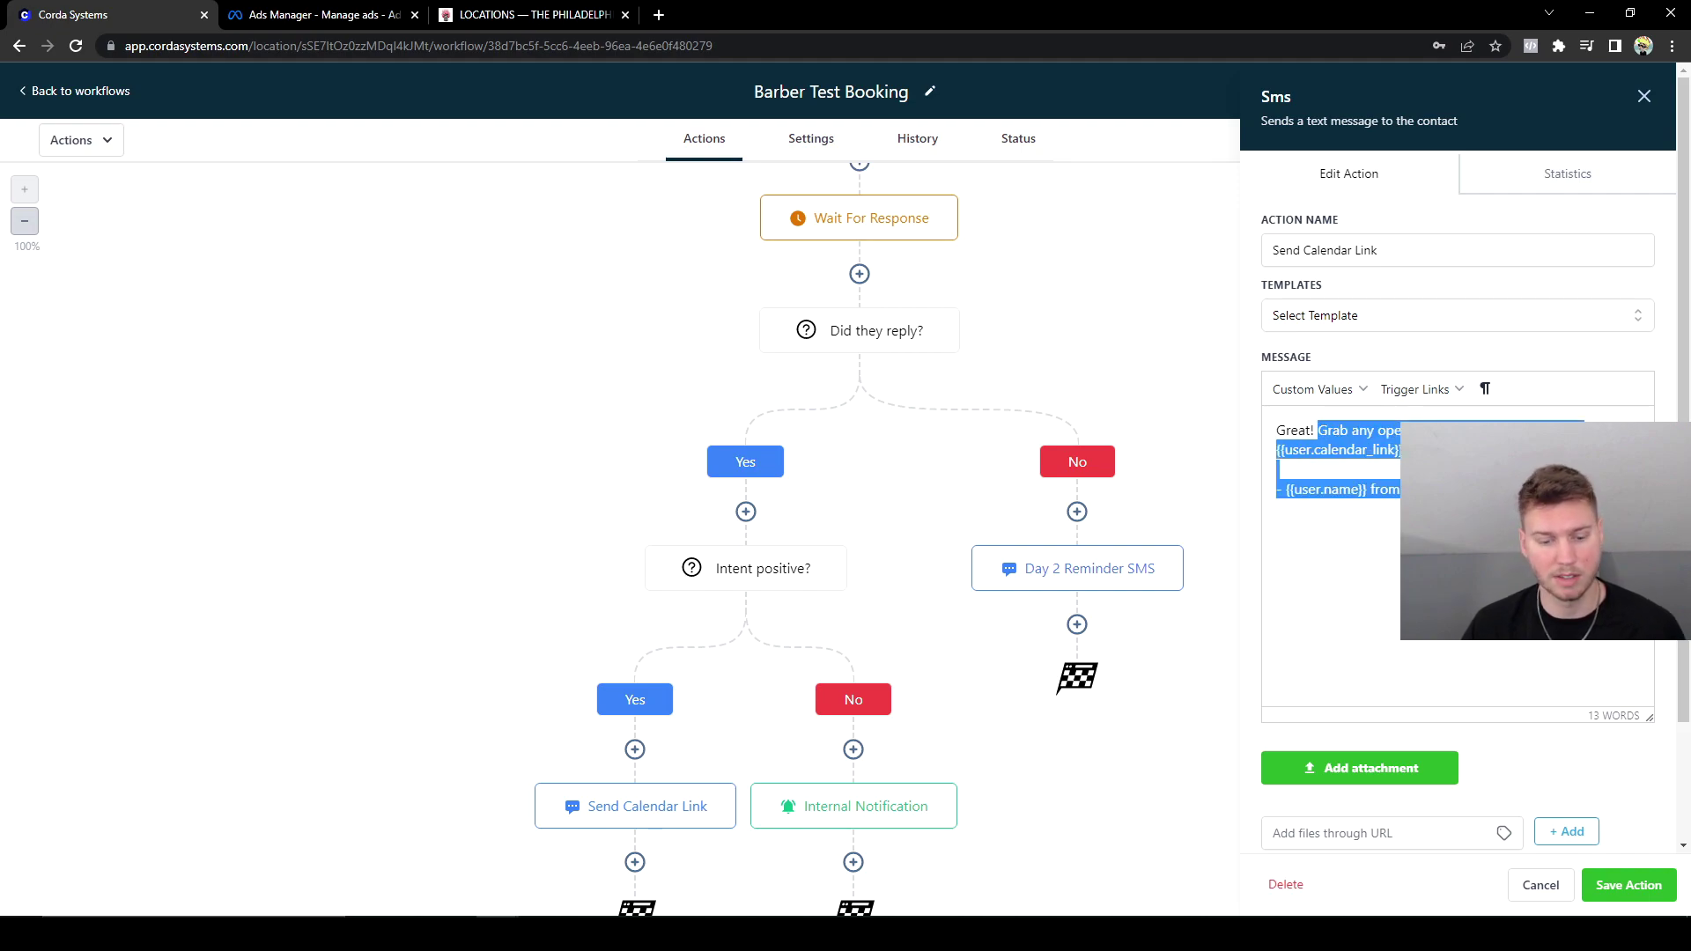
key(BackSpace)
text(Thj)
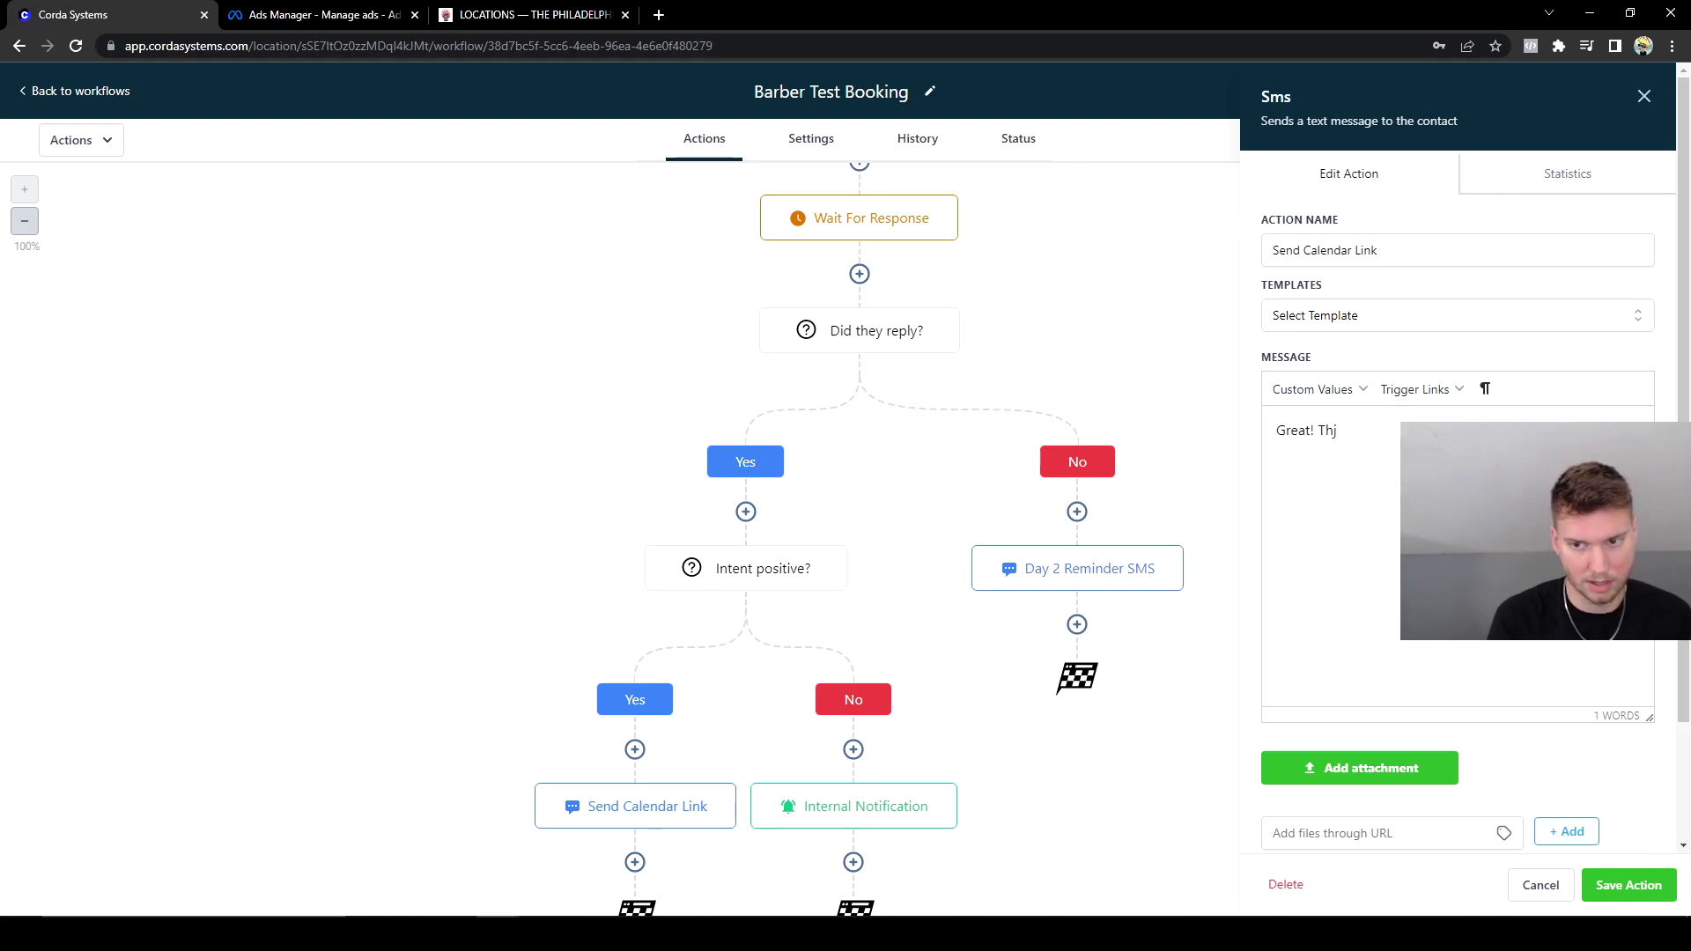
key(BackSpace)
text(anks for co)
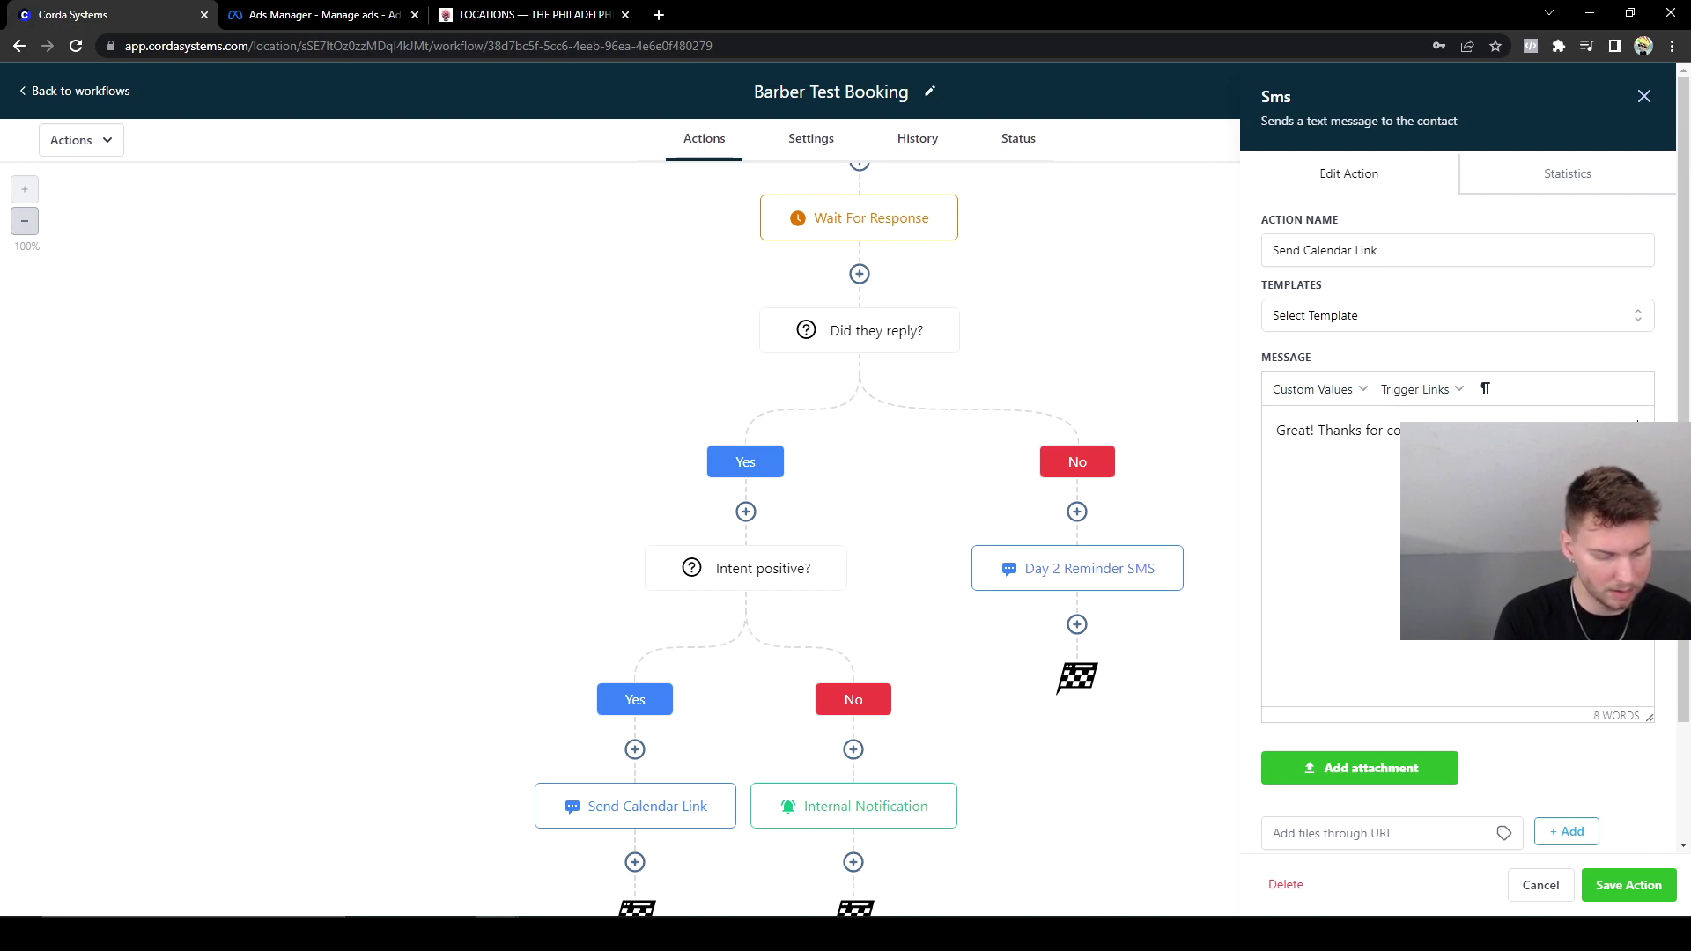
text(seeing you soon.)
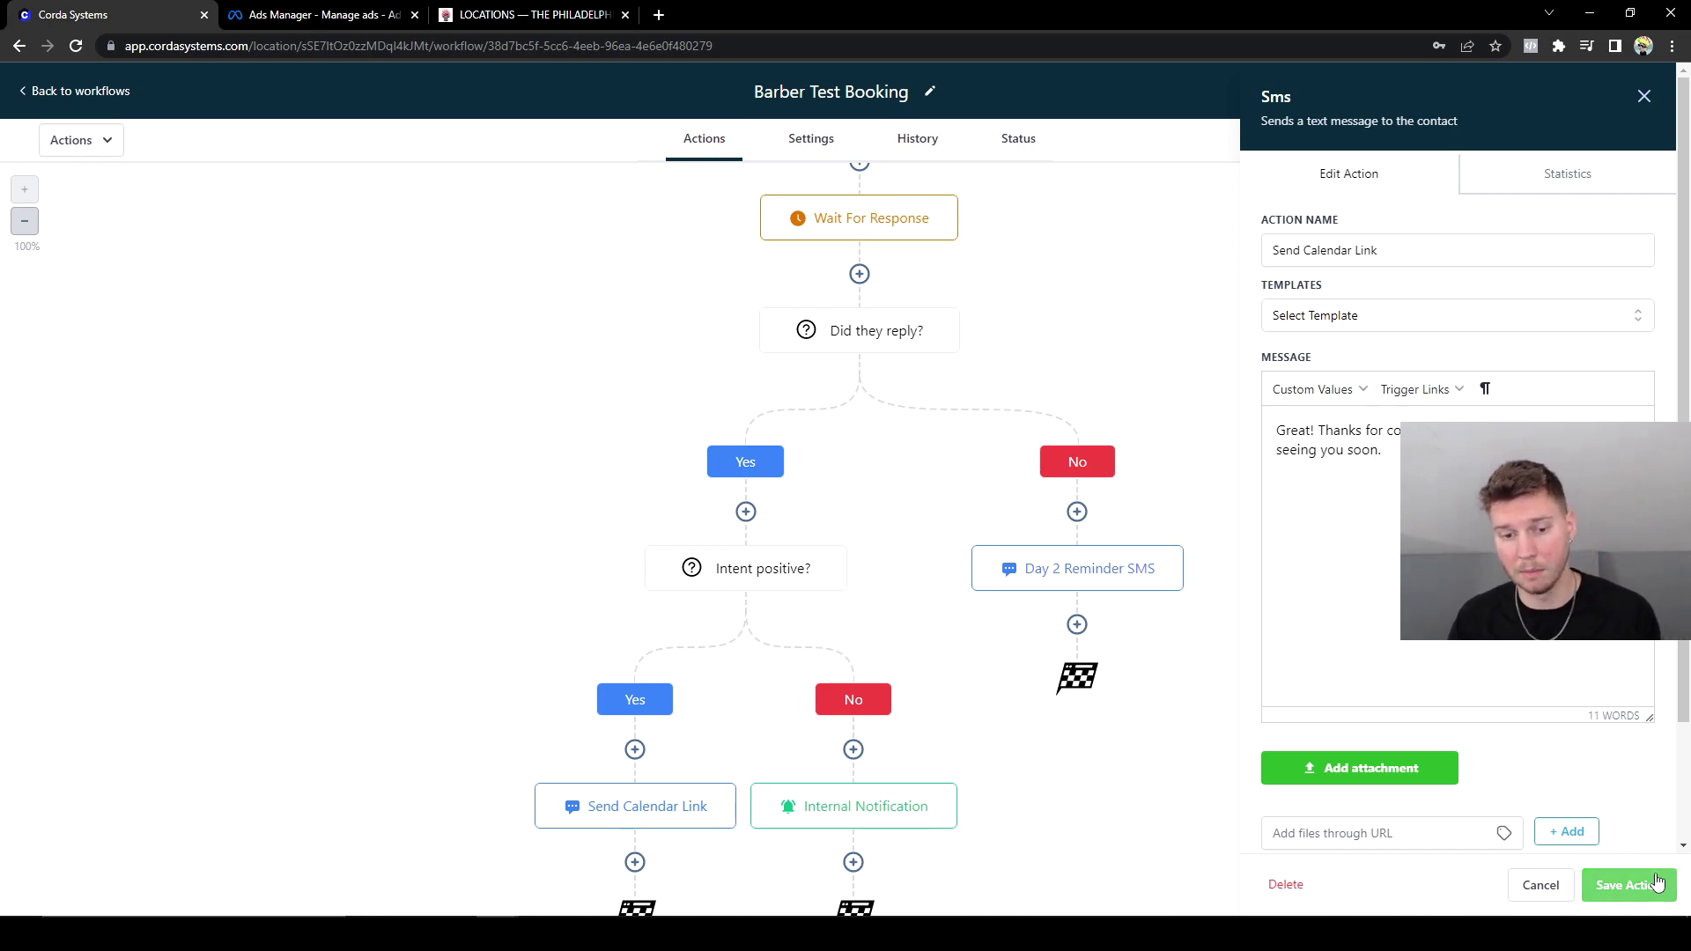
Save the calendar link message, then open and save the Day 2 Reminder SMS.
click(1655, 885)
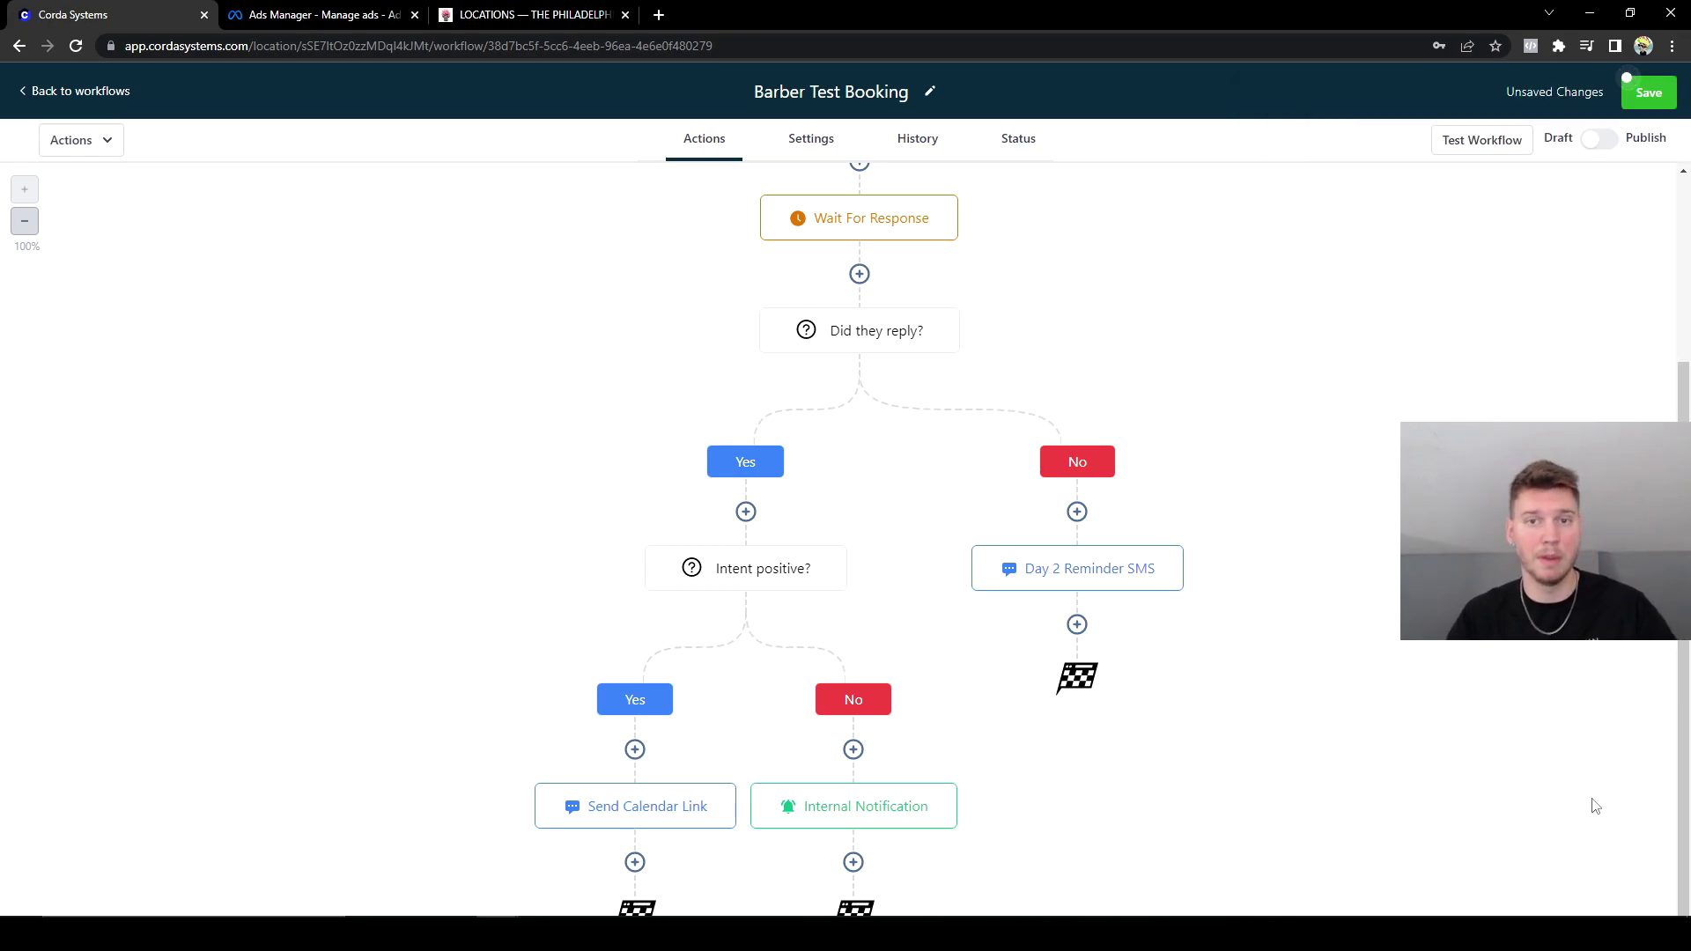
scroll(603, 846, down, 1)
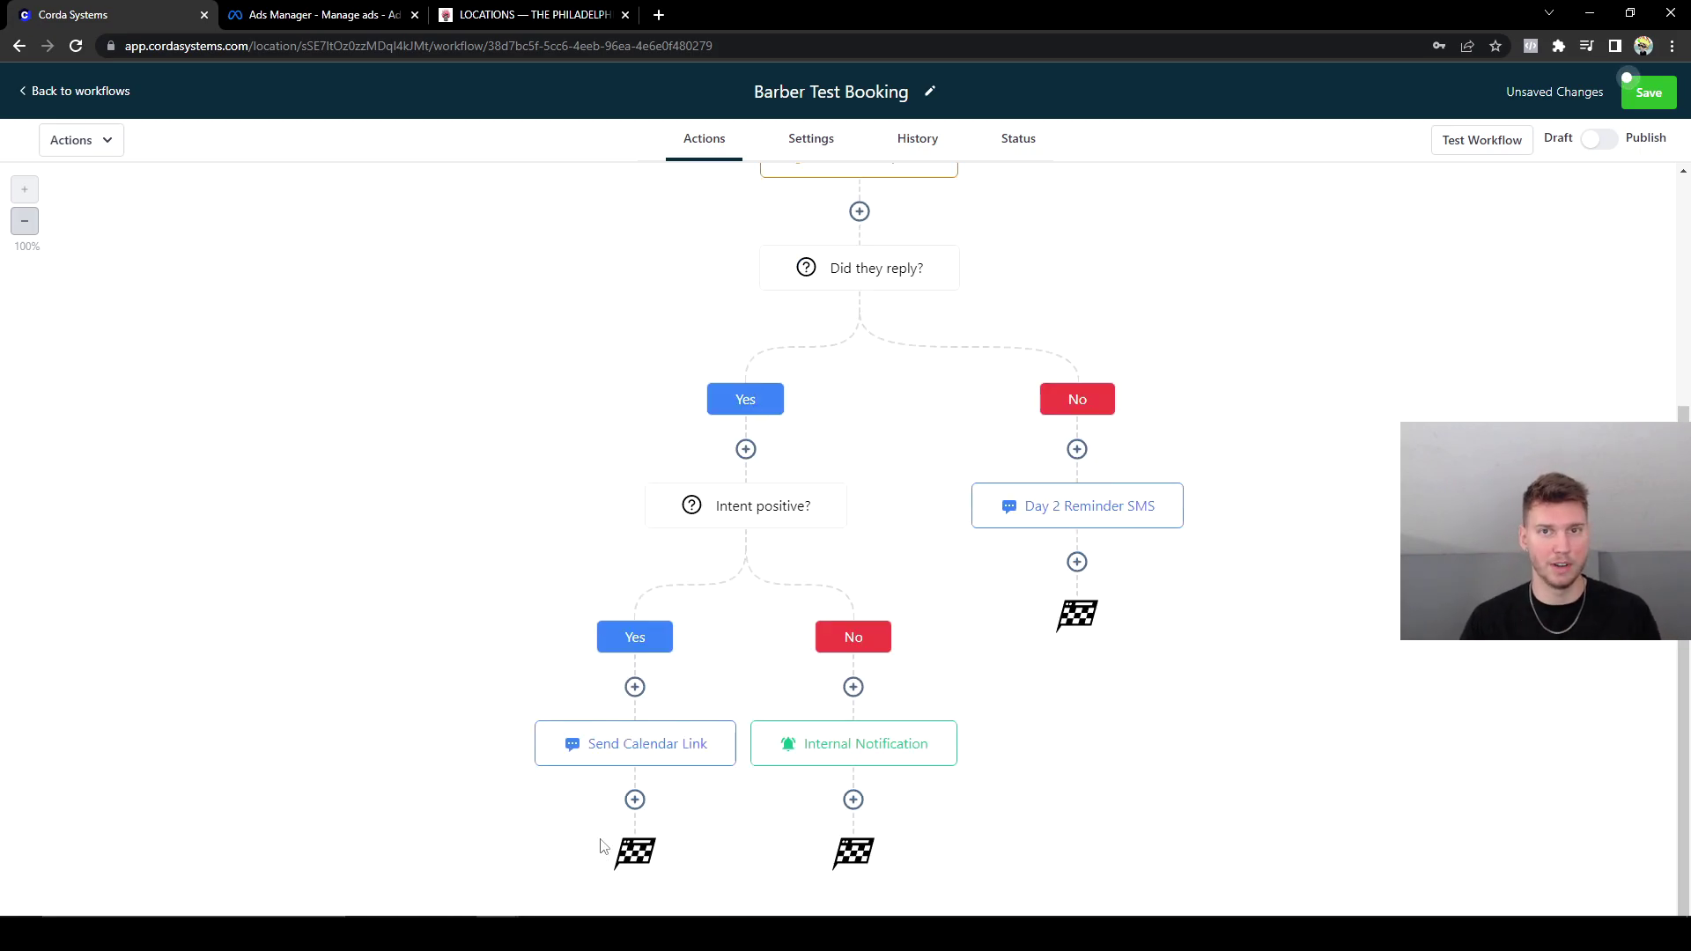
click(1082, 509)
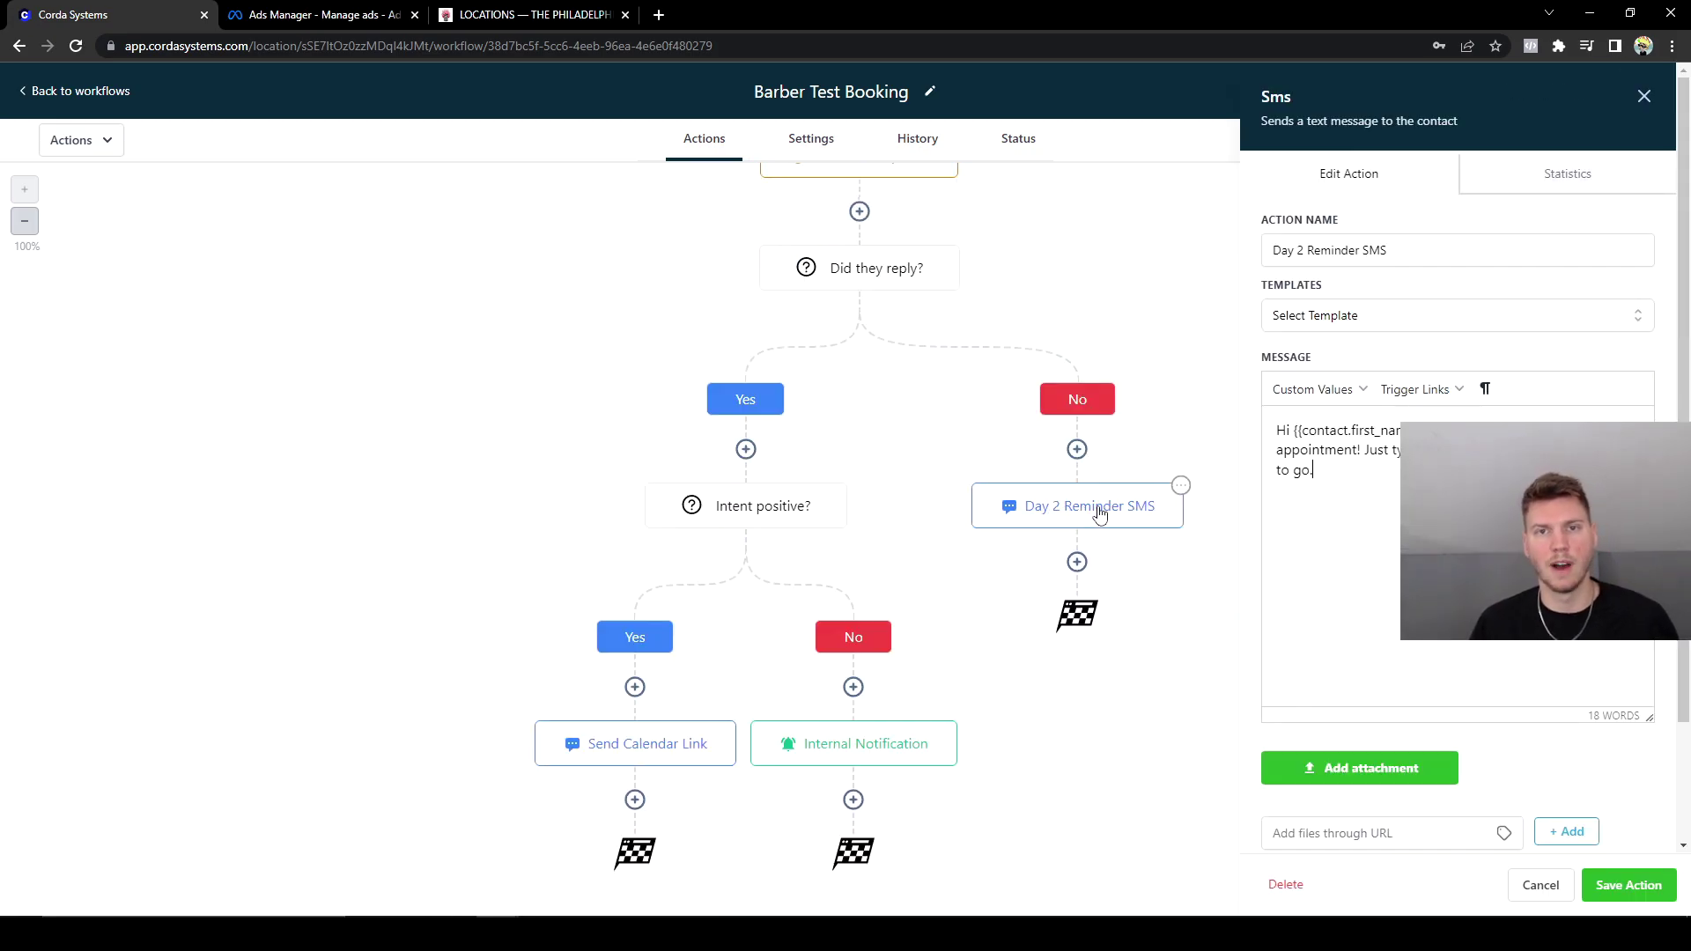
scroll(836, 214, up, 1)
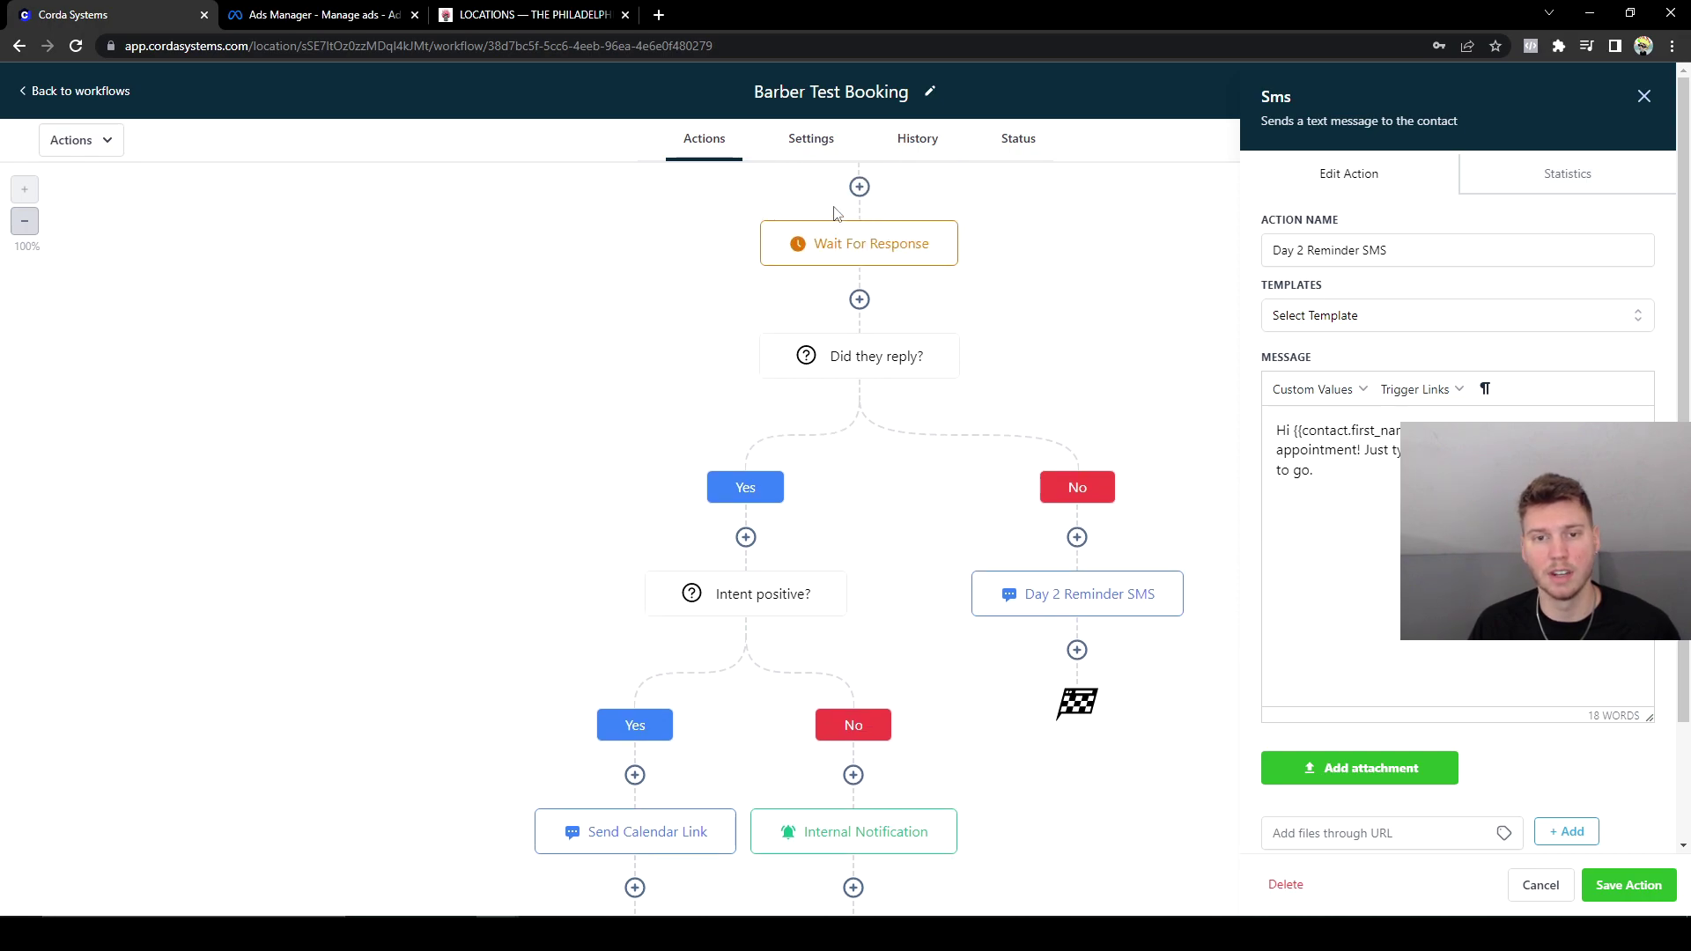
scroll(885, 218, up, 1)
scroll(959, 264, down, 1)
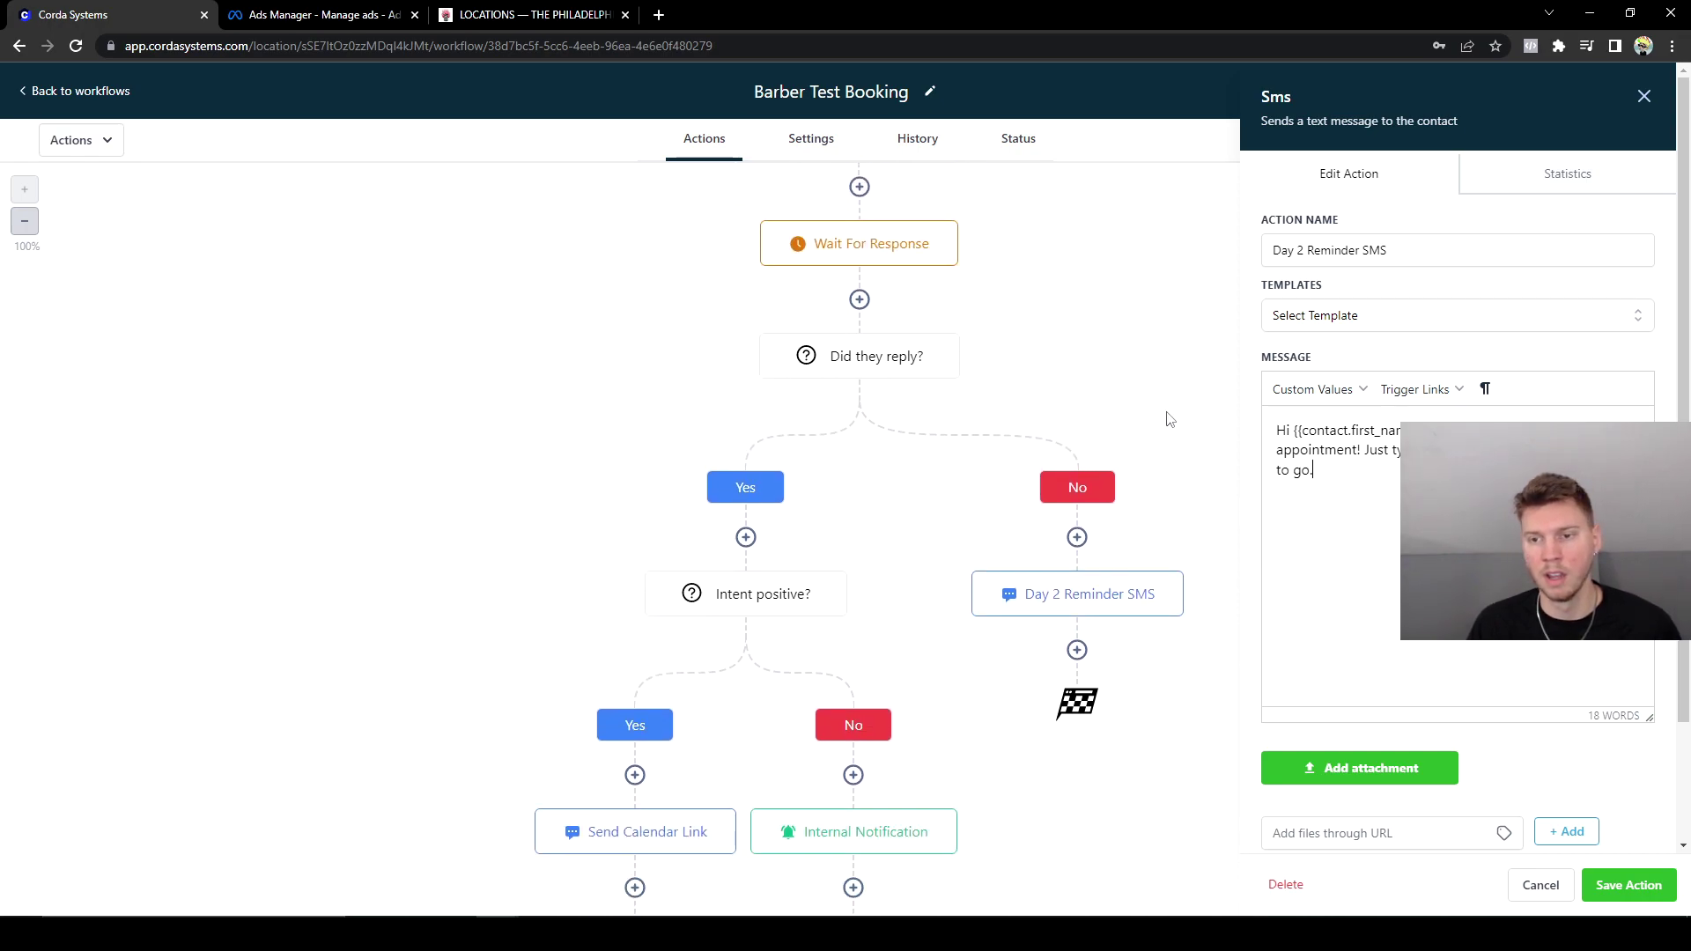
click(1313, 470)
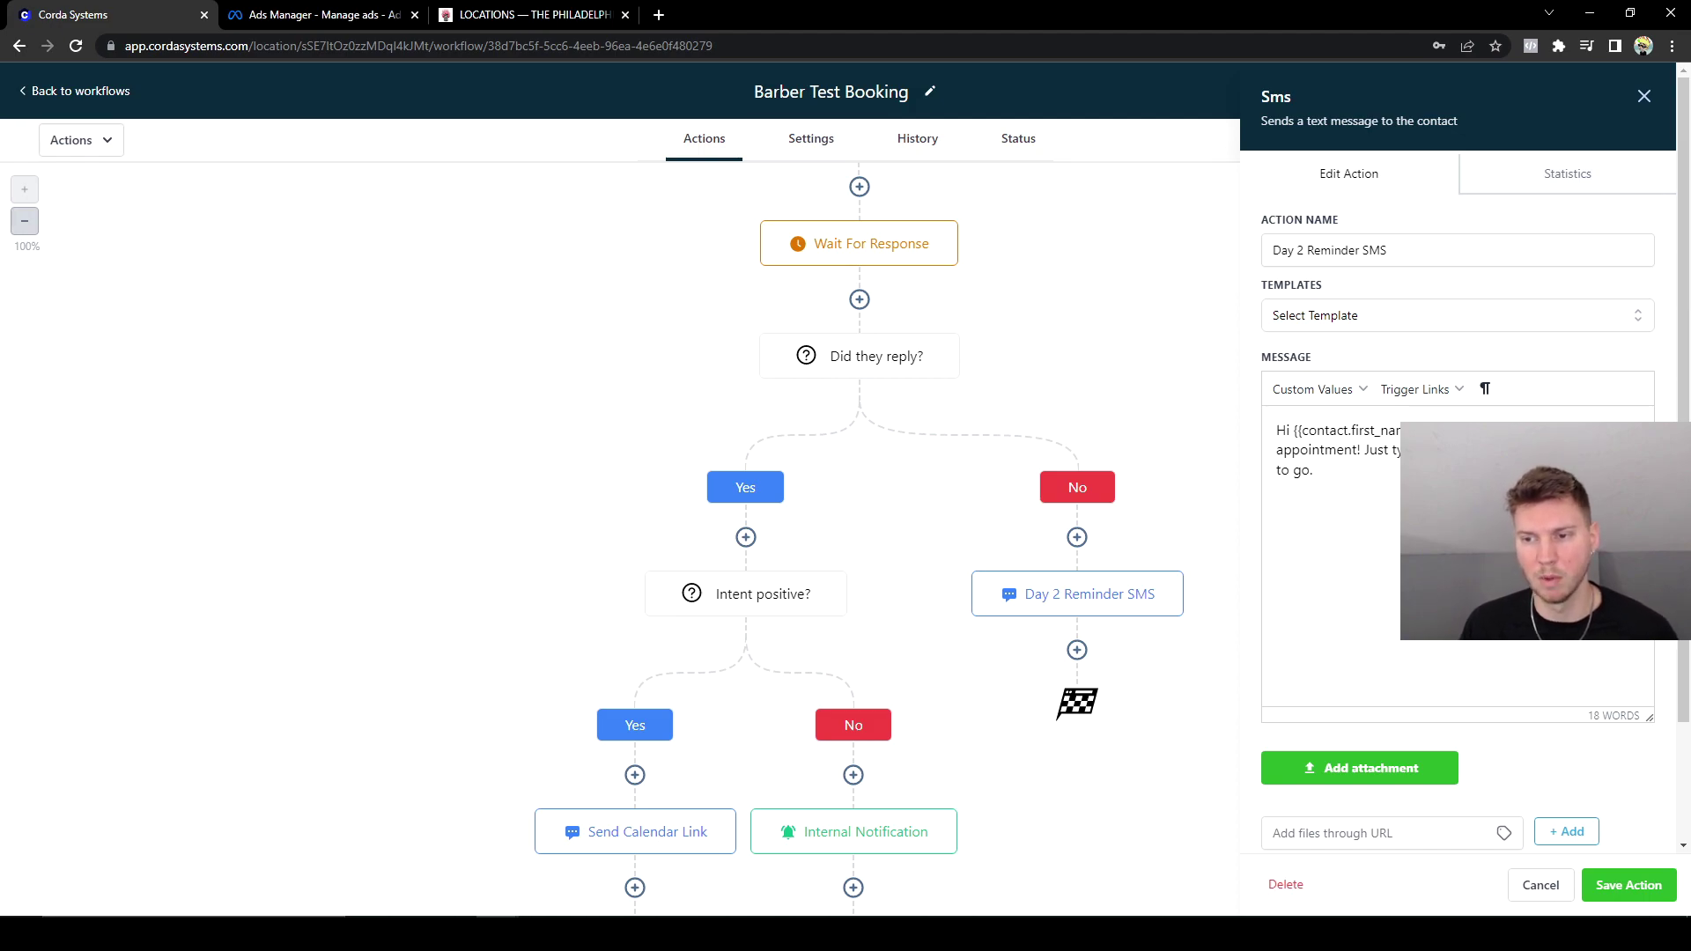
click(1628, 885)
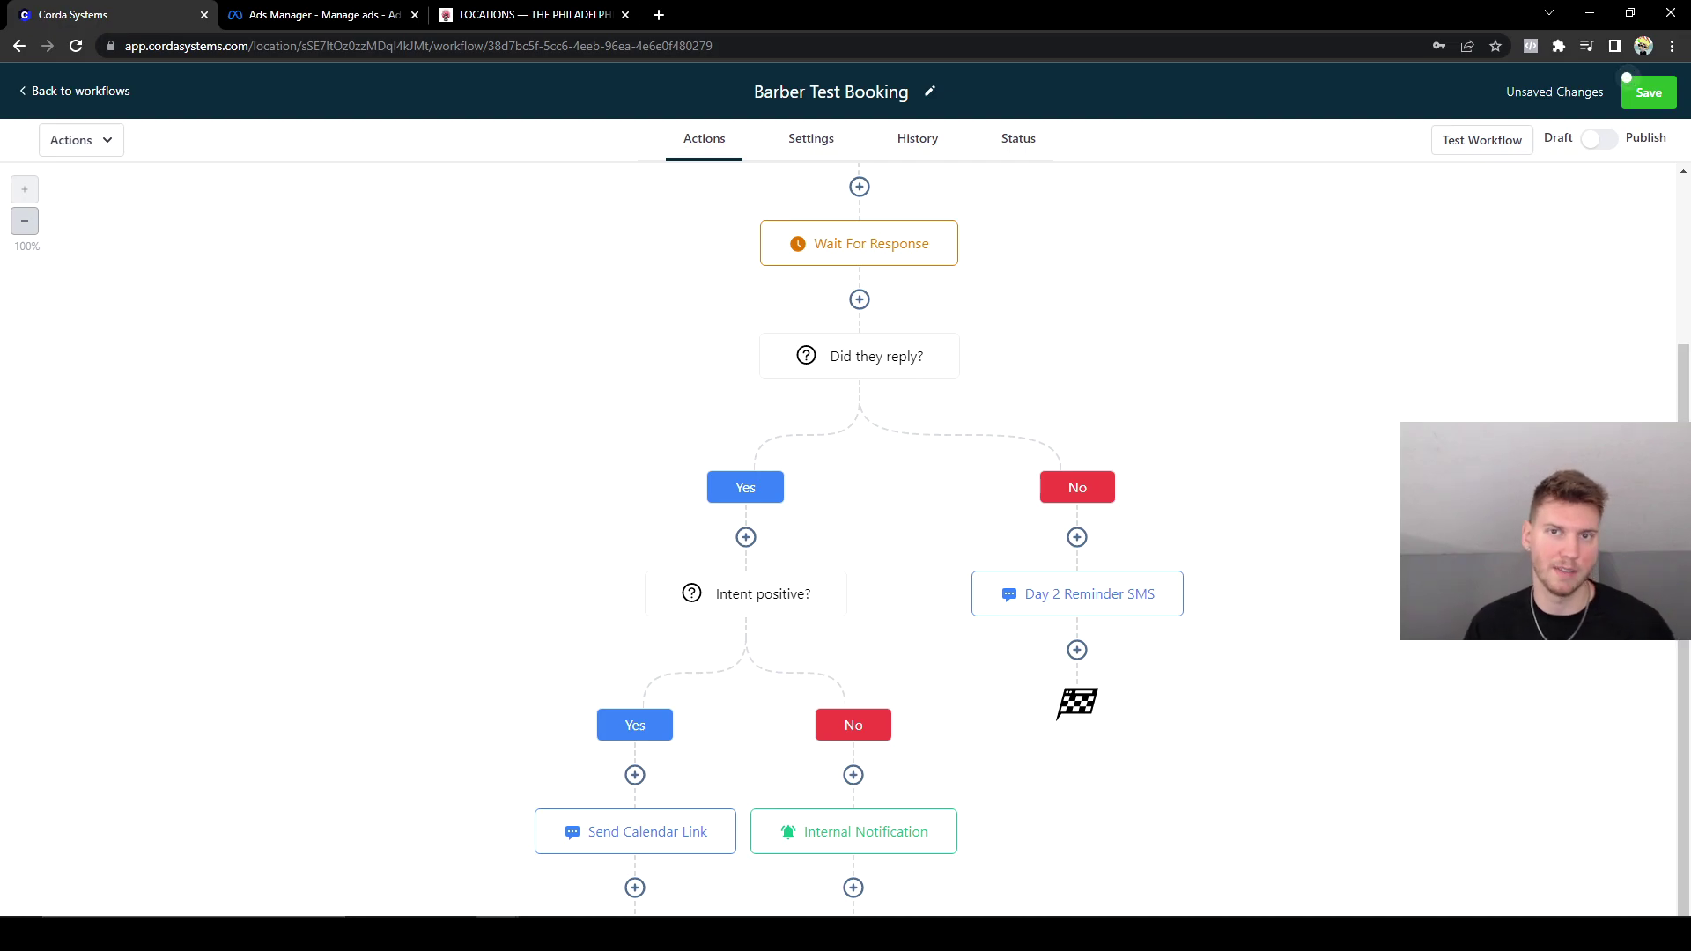
Add an 's' to the Day 2 Reminder message and browse contact fields without inserting any.
click(1077, 594)
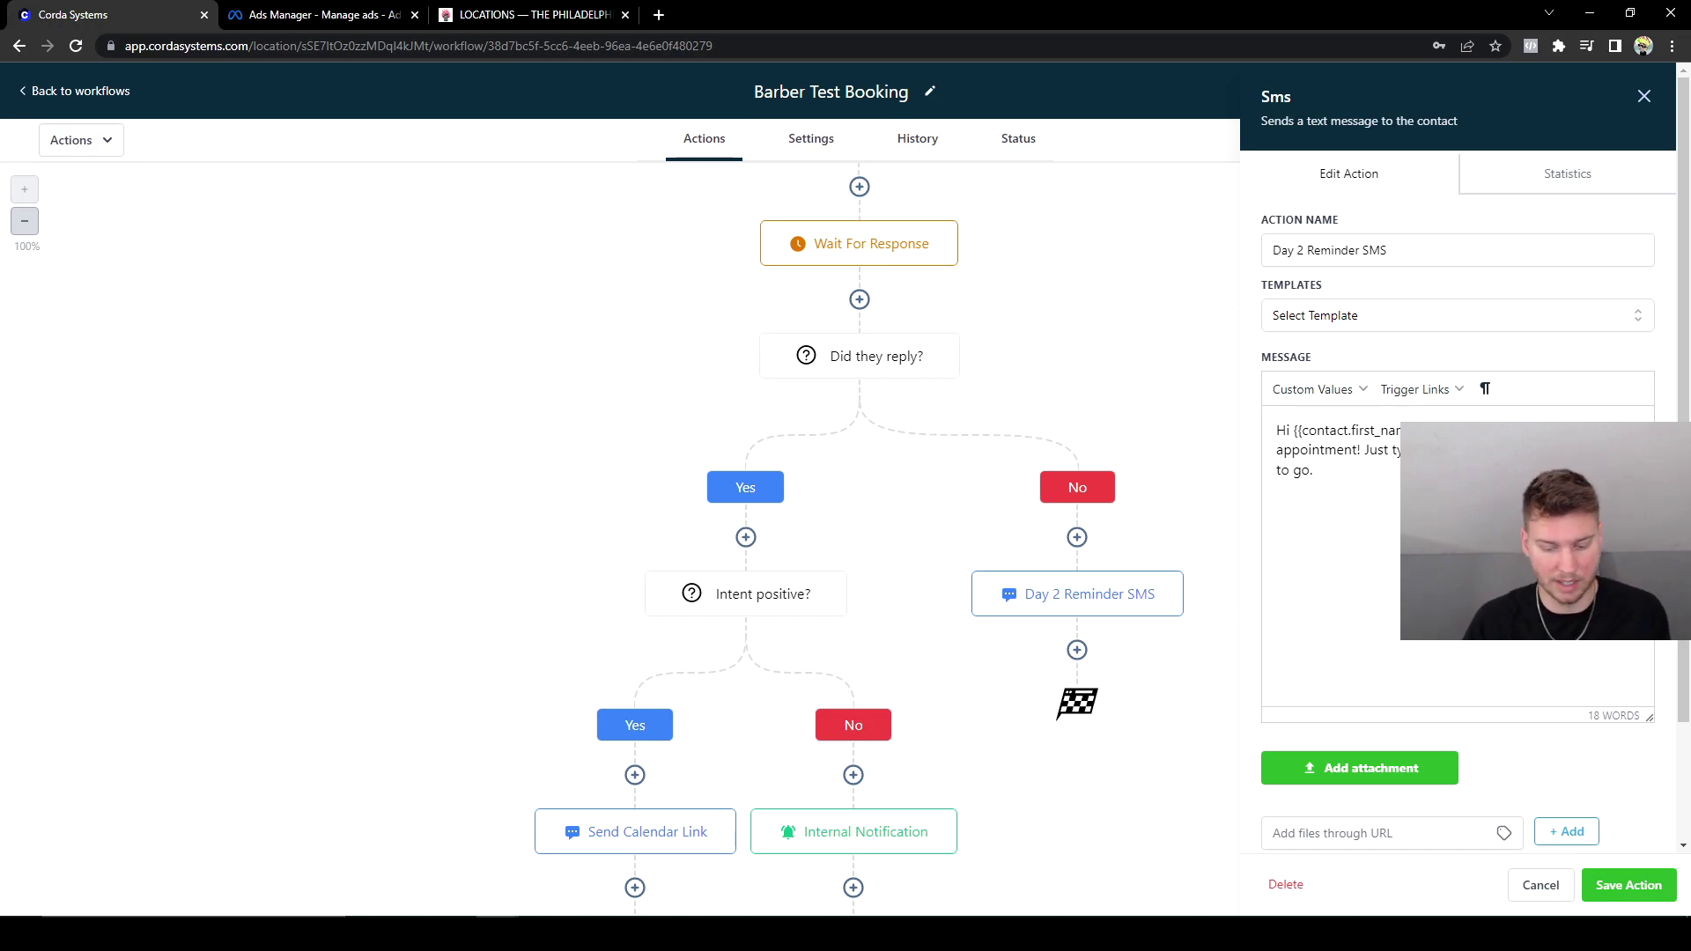
text(s)
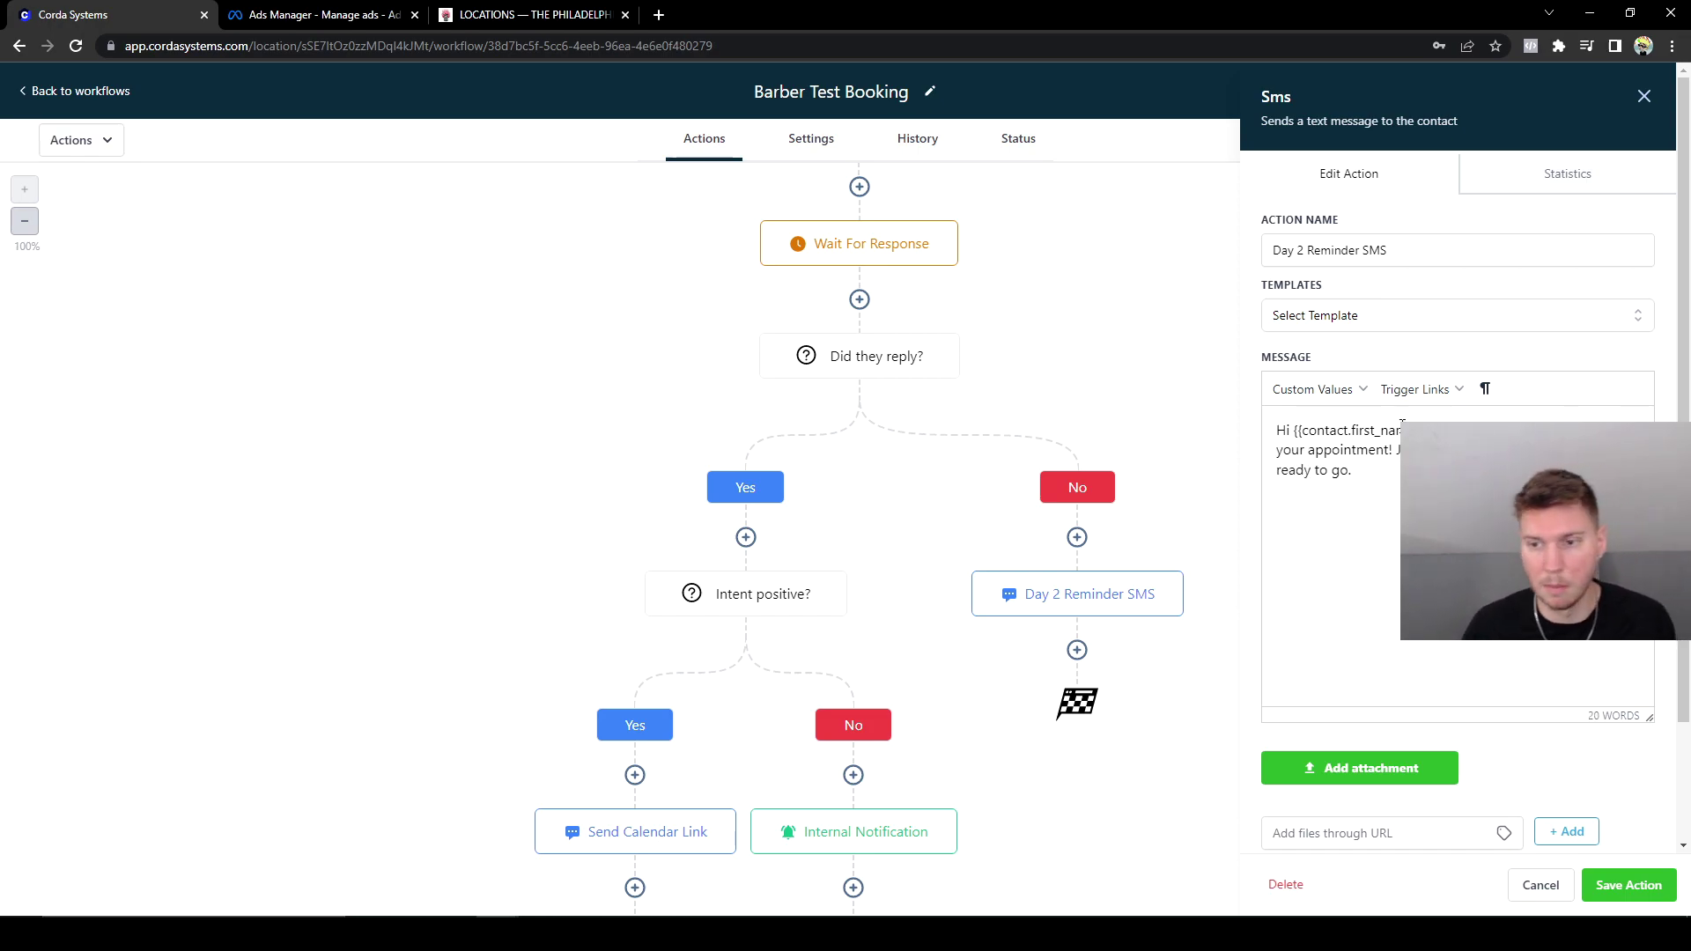
click(1312, 389)
mouse_move(1320, 421)
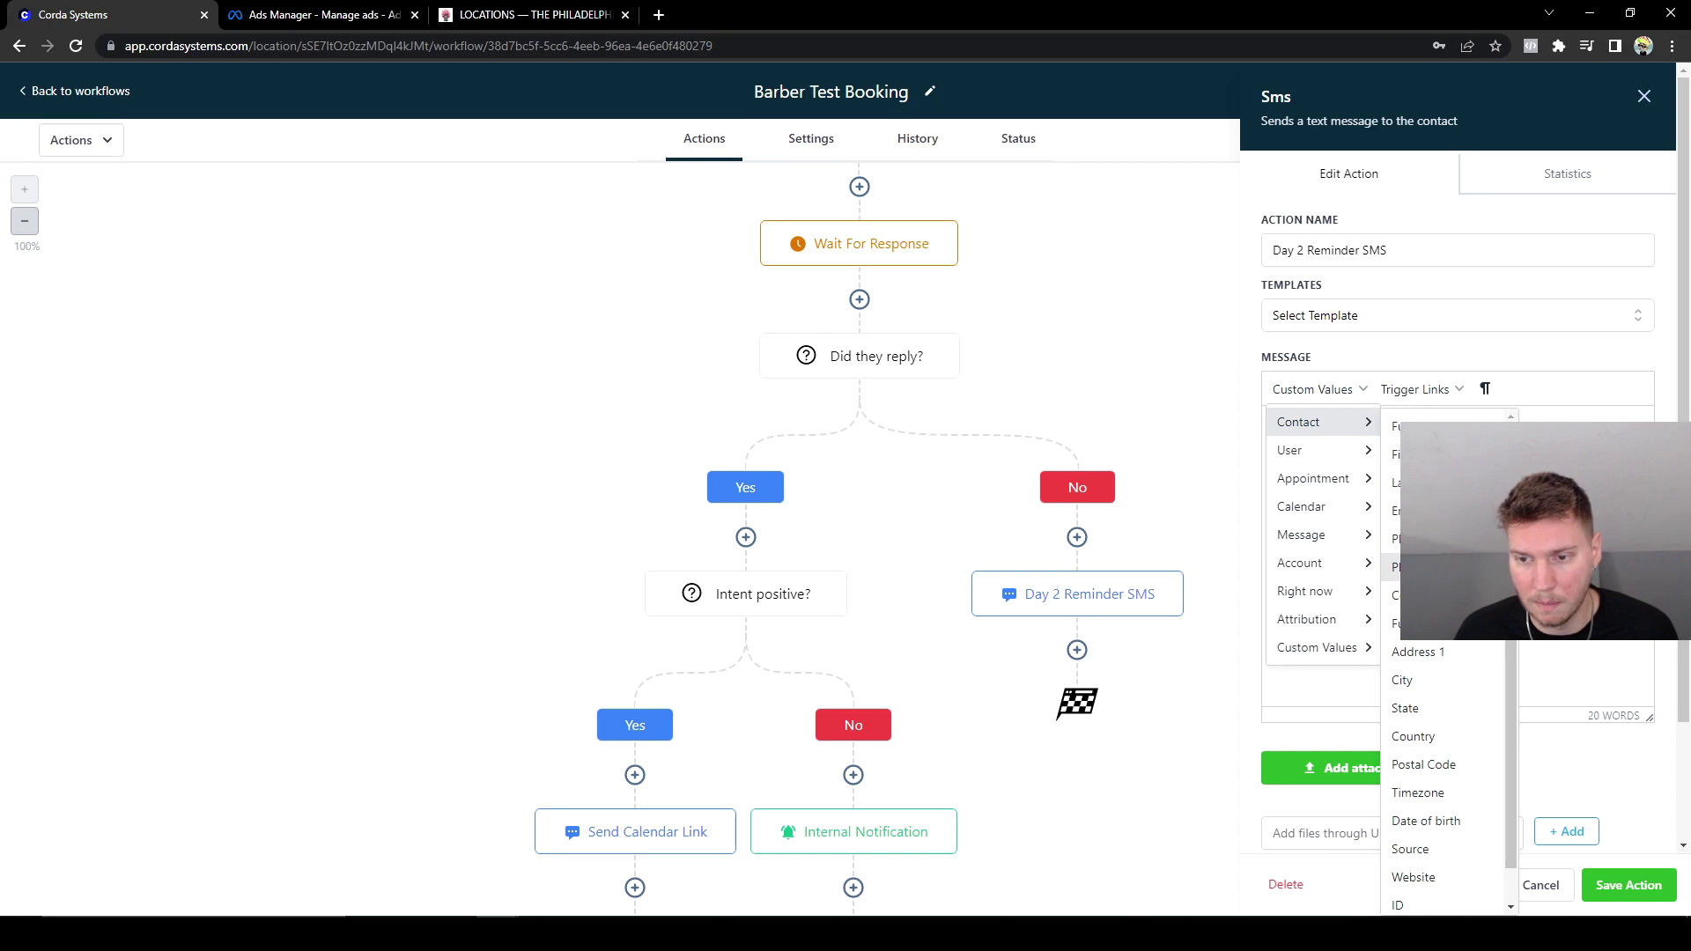
click(1426, 623)
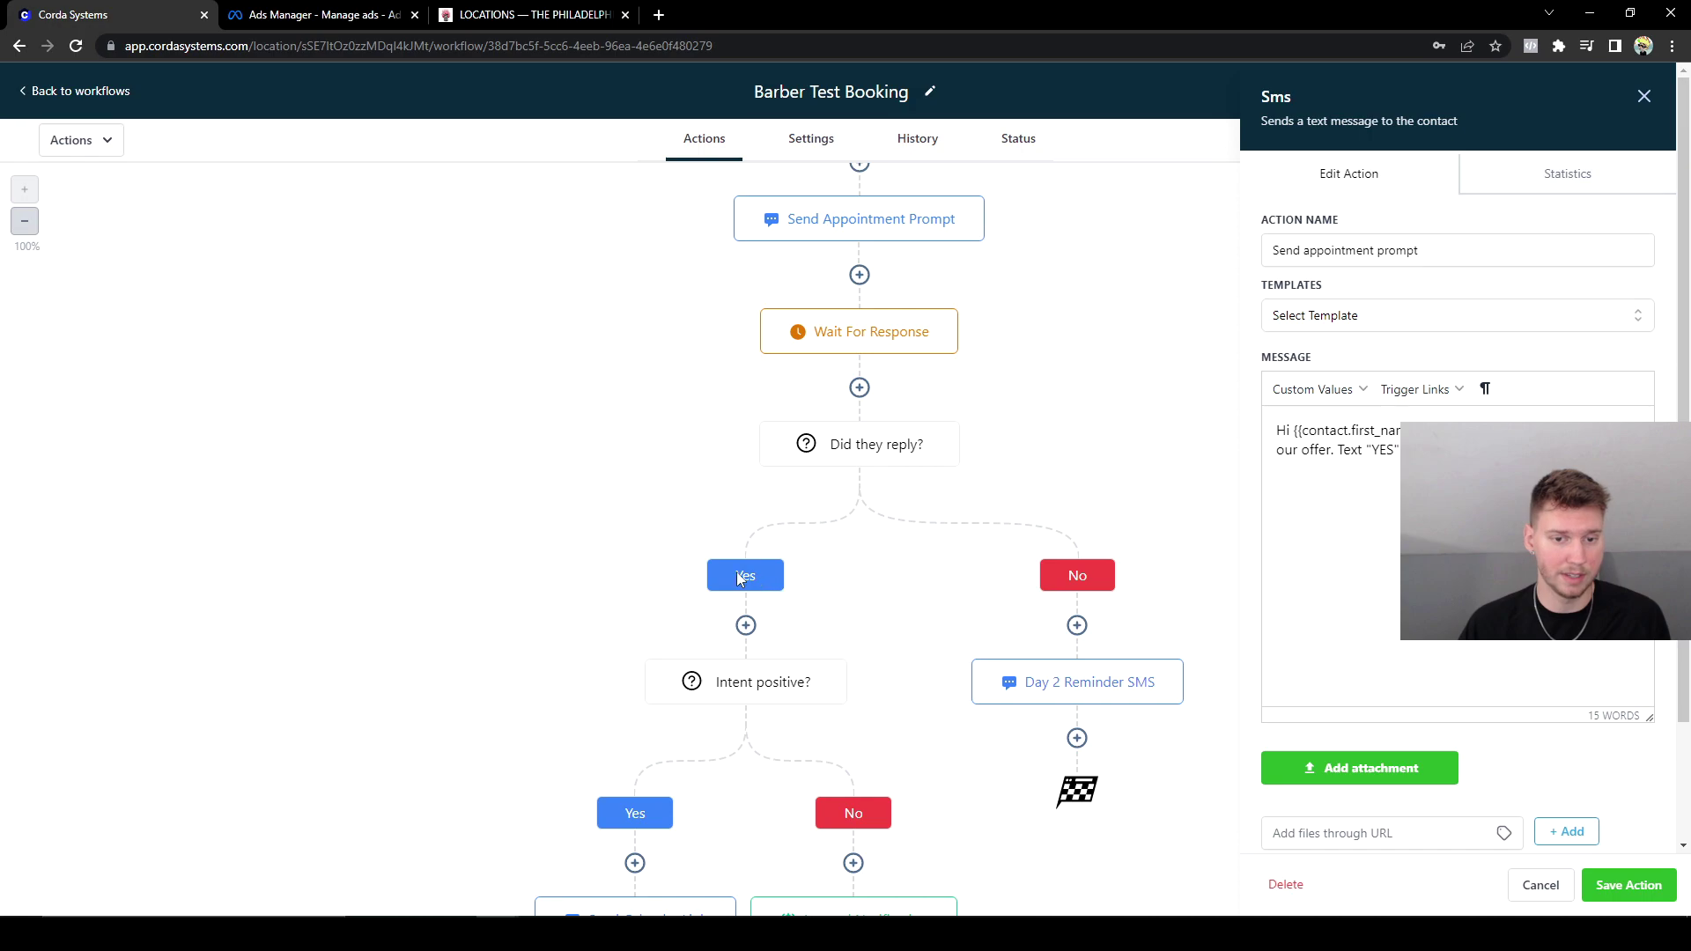
Close the Send Appointment Prompt message editor.
click(693, 787)
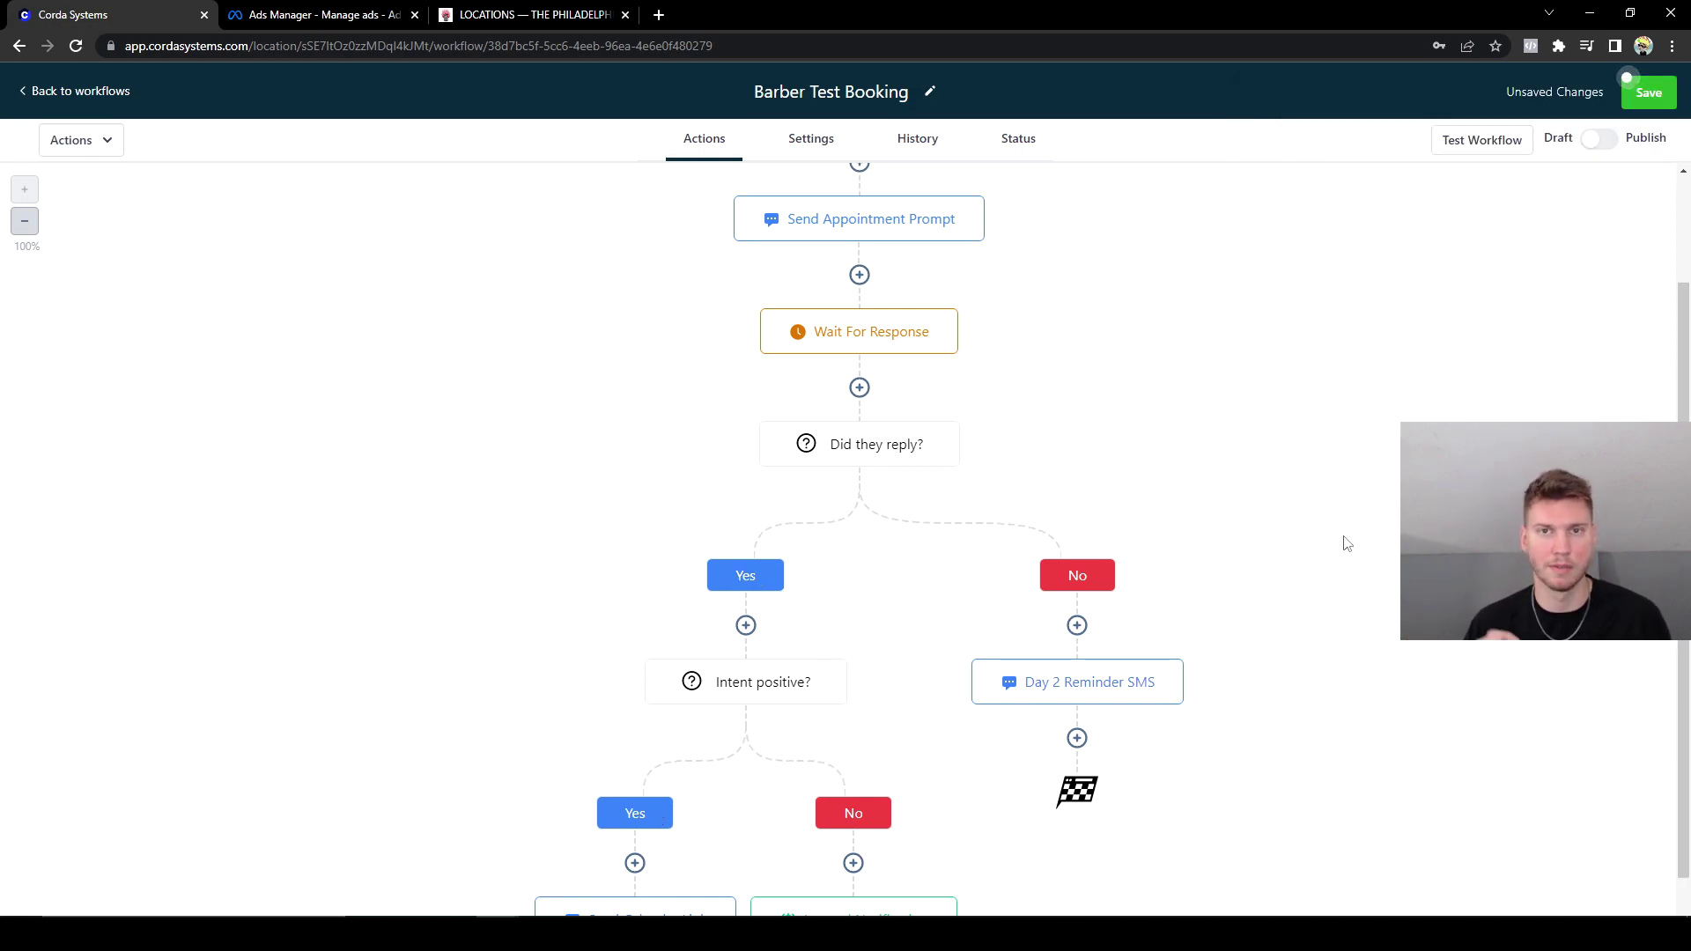
scroll(758, 524, down, 1)
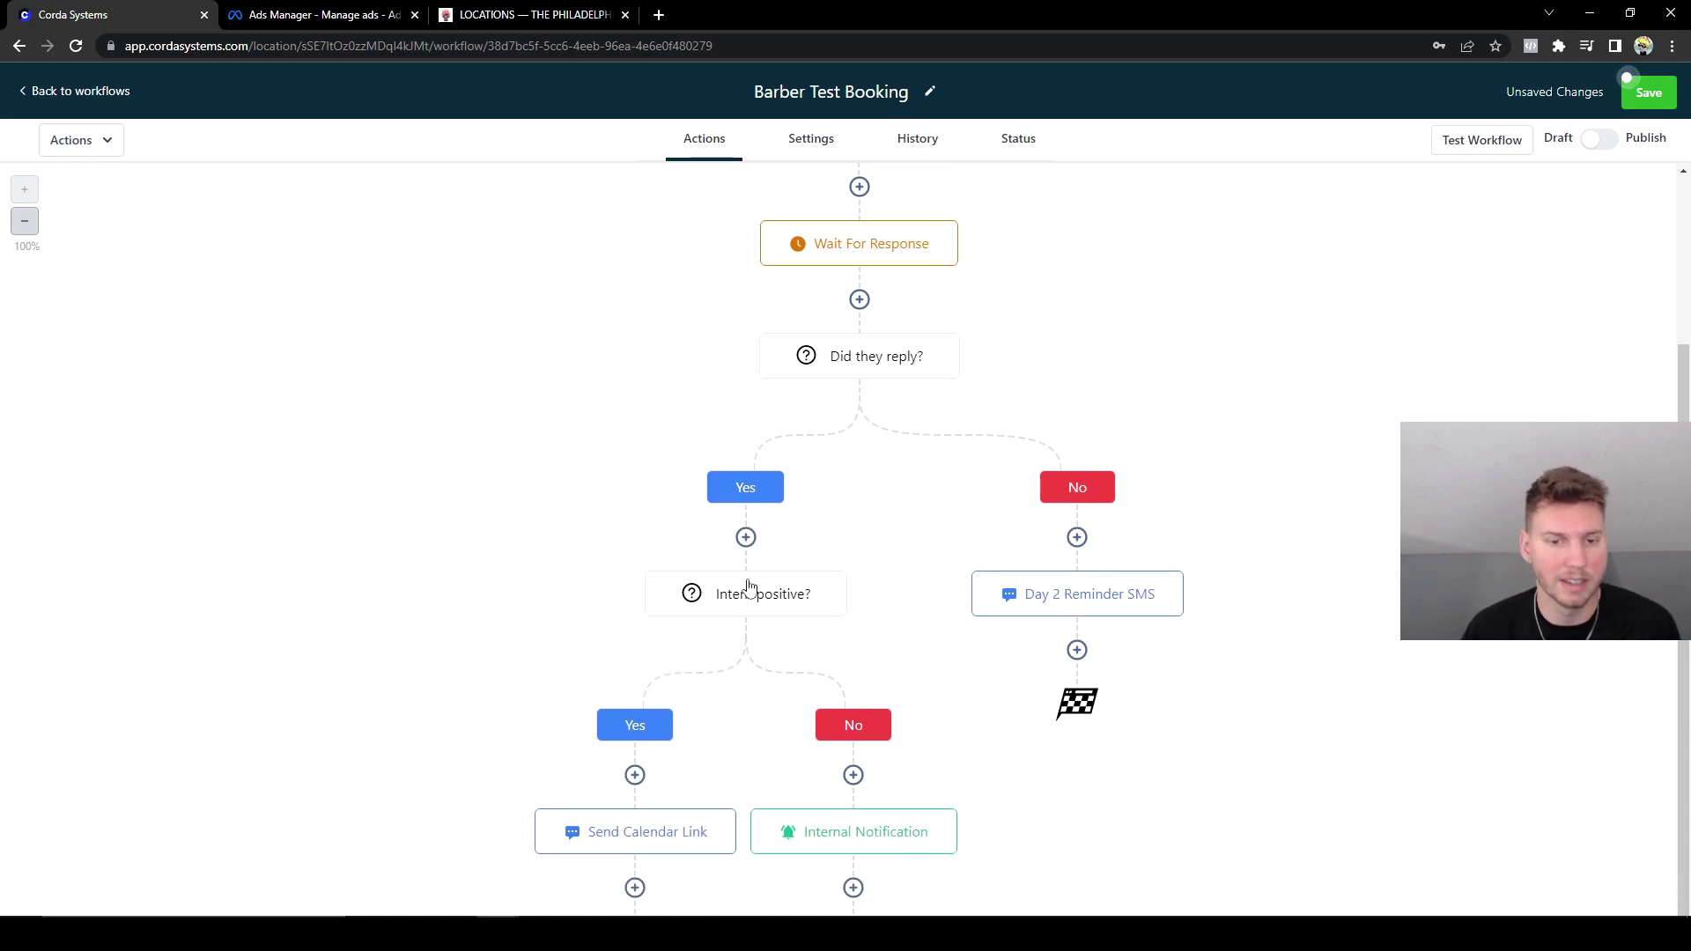
scroll(752, 585, up, 3)
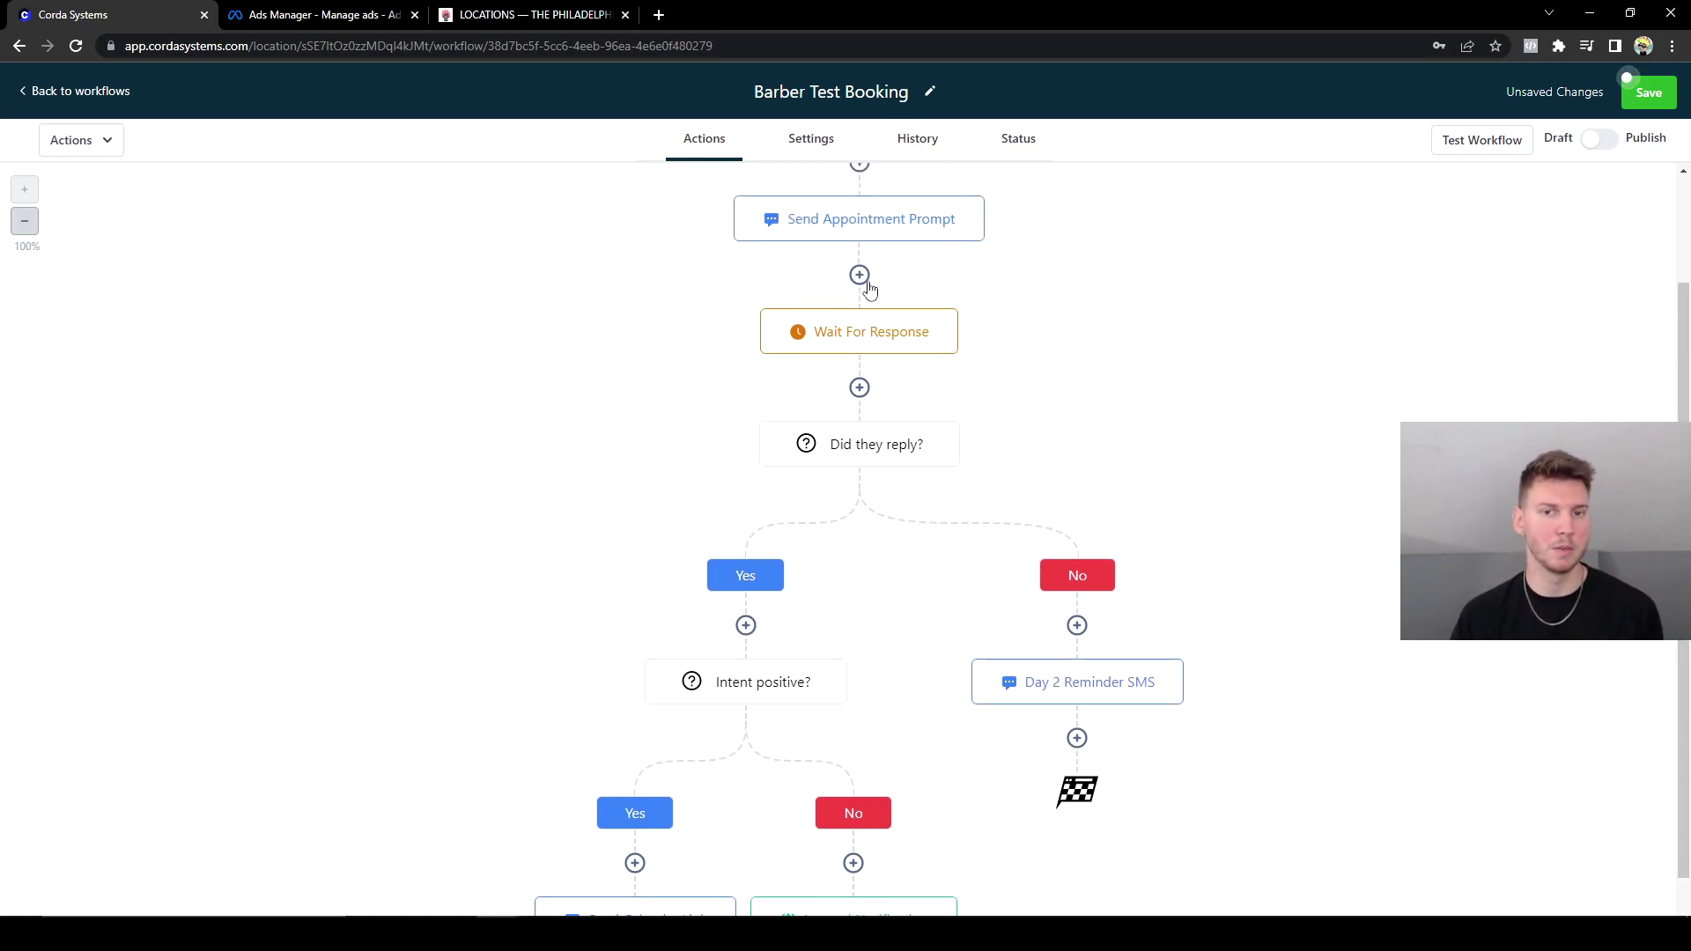
scroll(861, 273, down, 2)
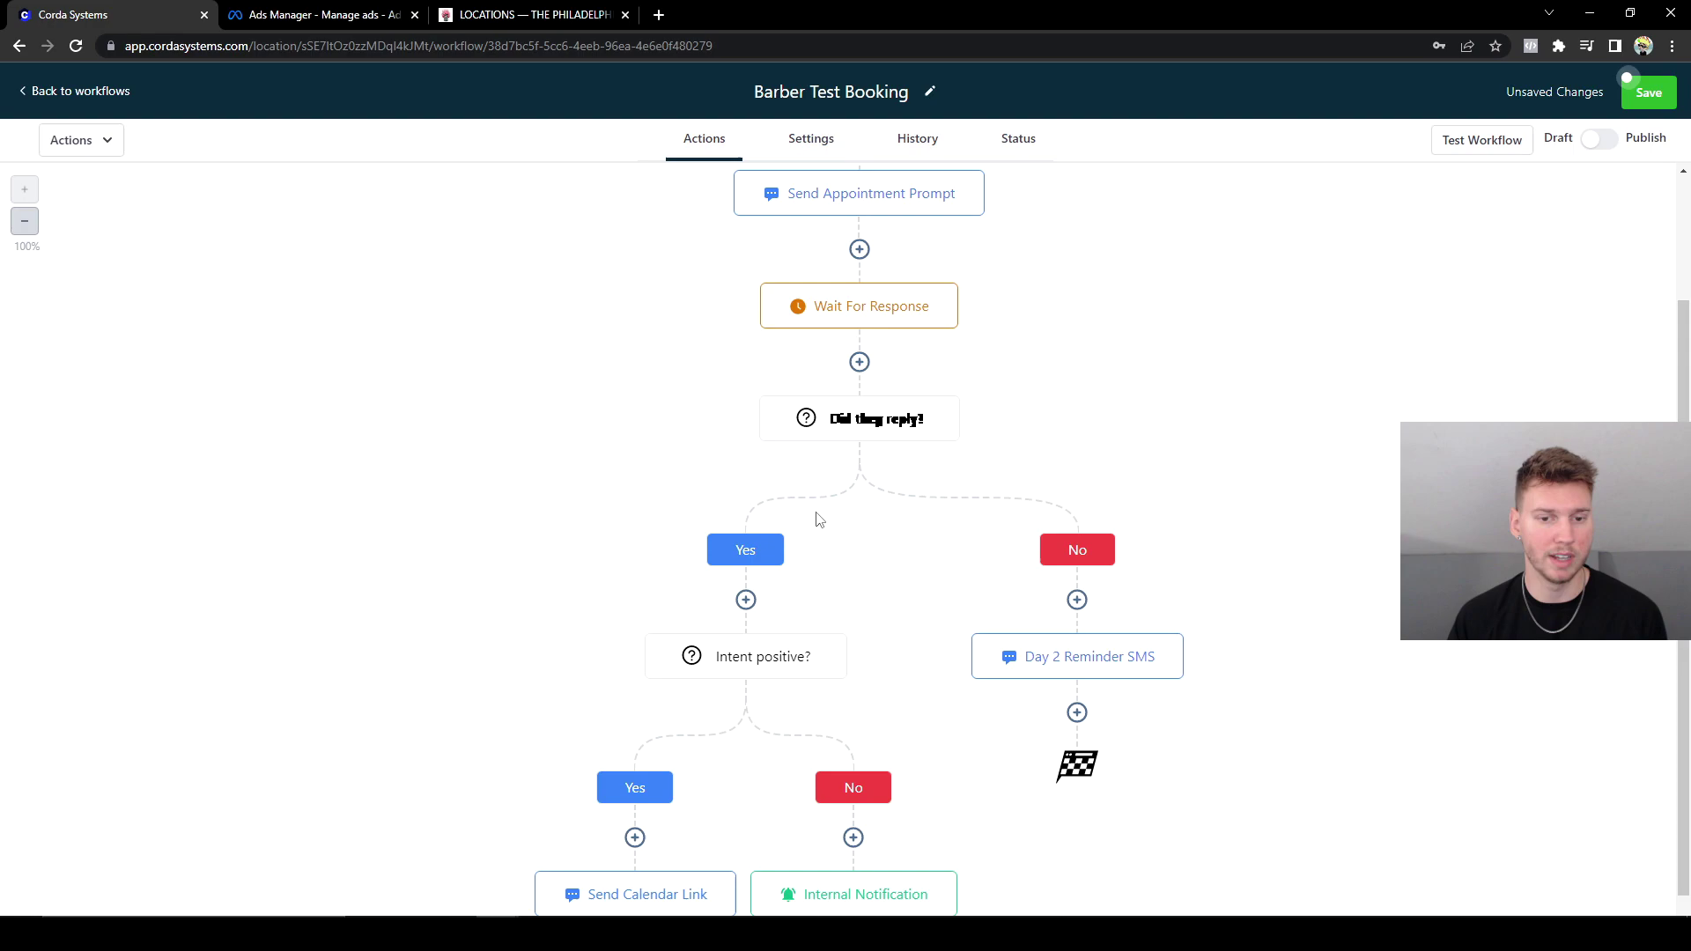
scroll(705, 497, down, 1)
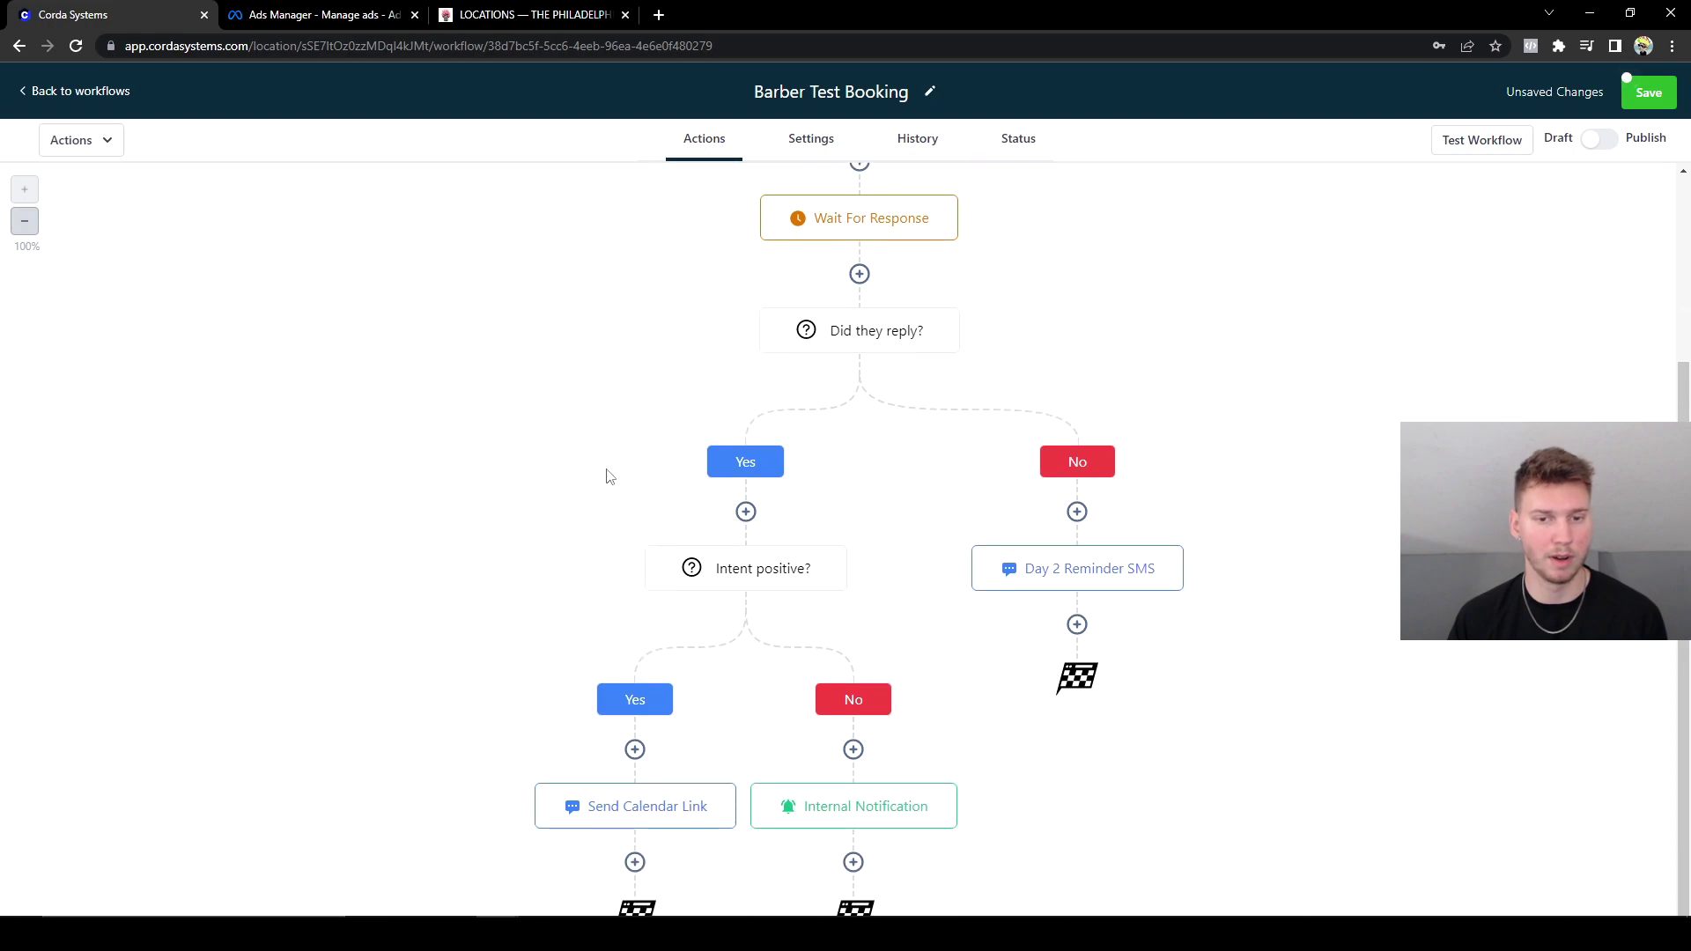
Inspect the Intent positive? condition, then close it and scroll through the workflow.
click(761, 576)
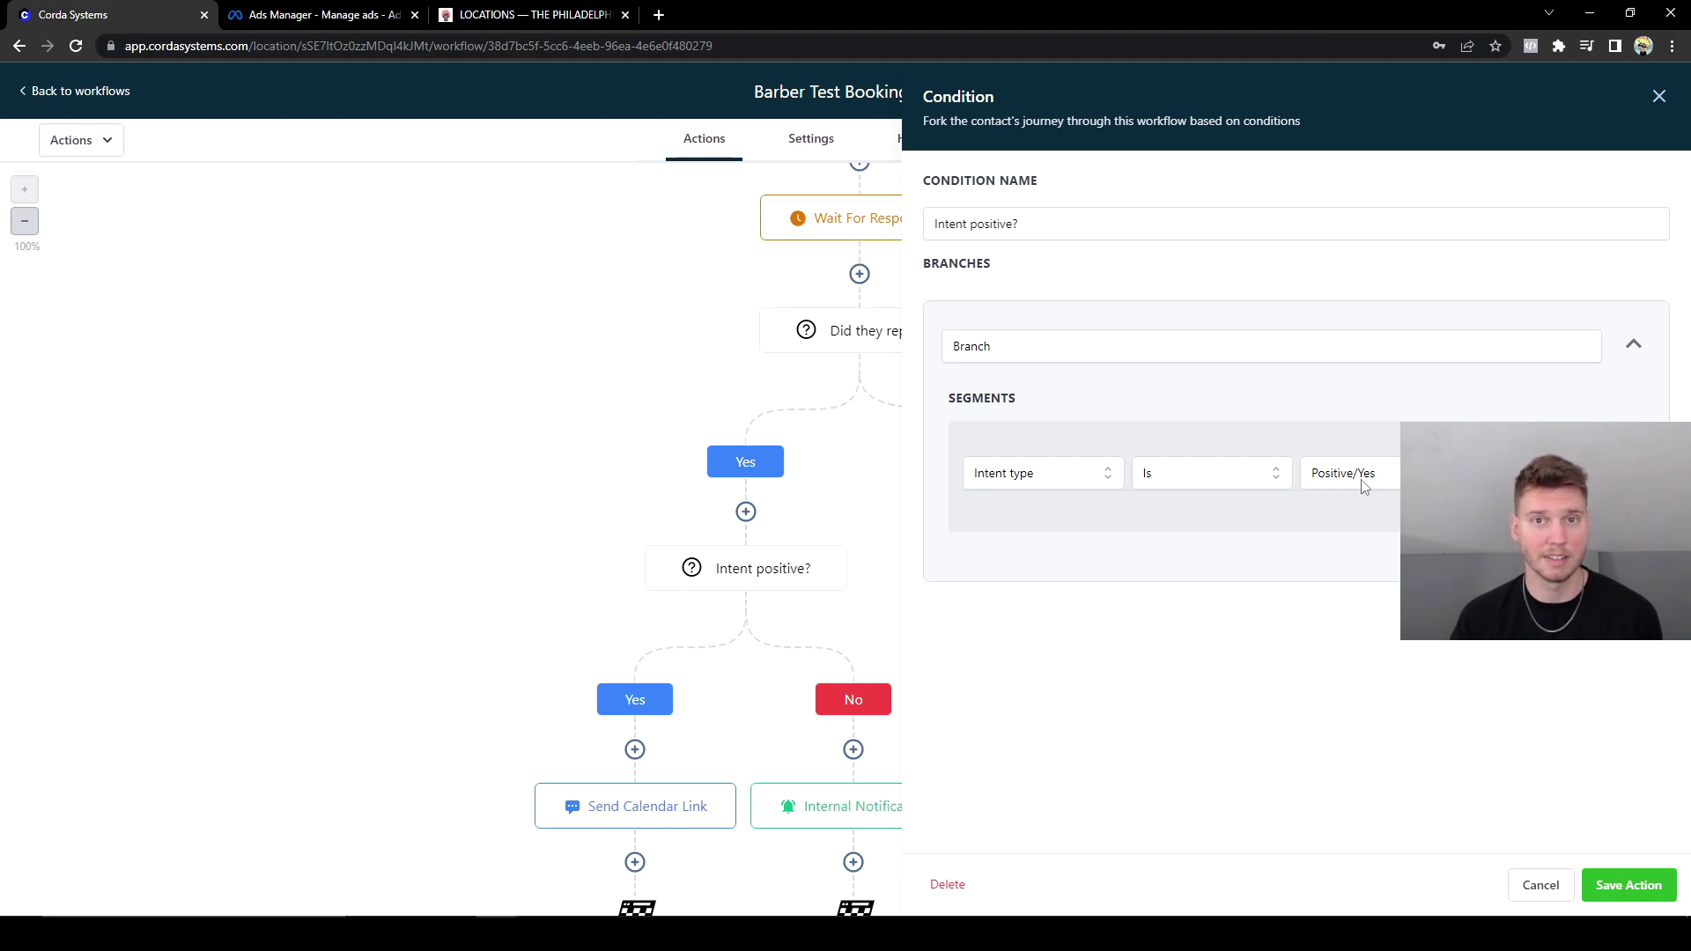
click(1658, 96)
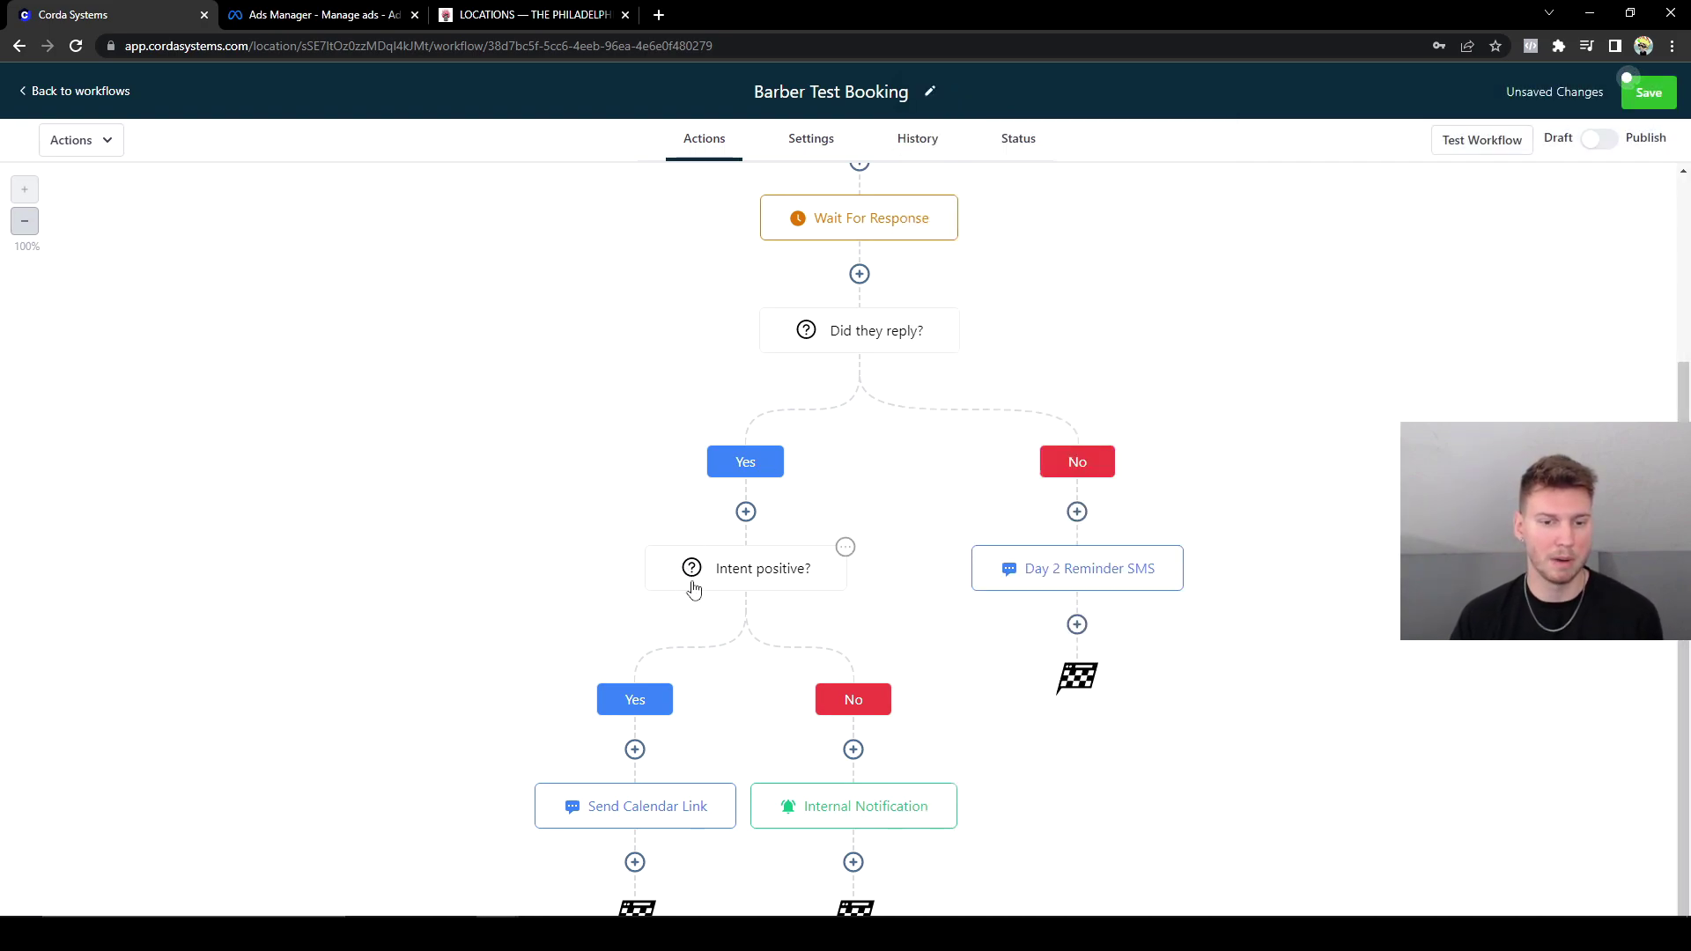
scroll(691, 581, down, 1)
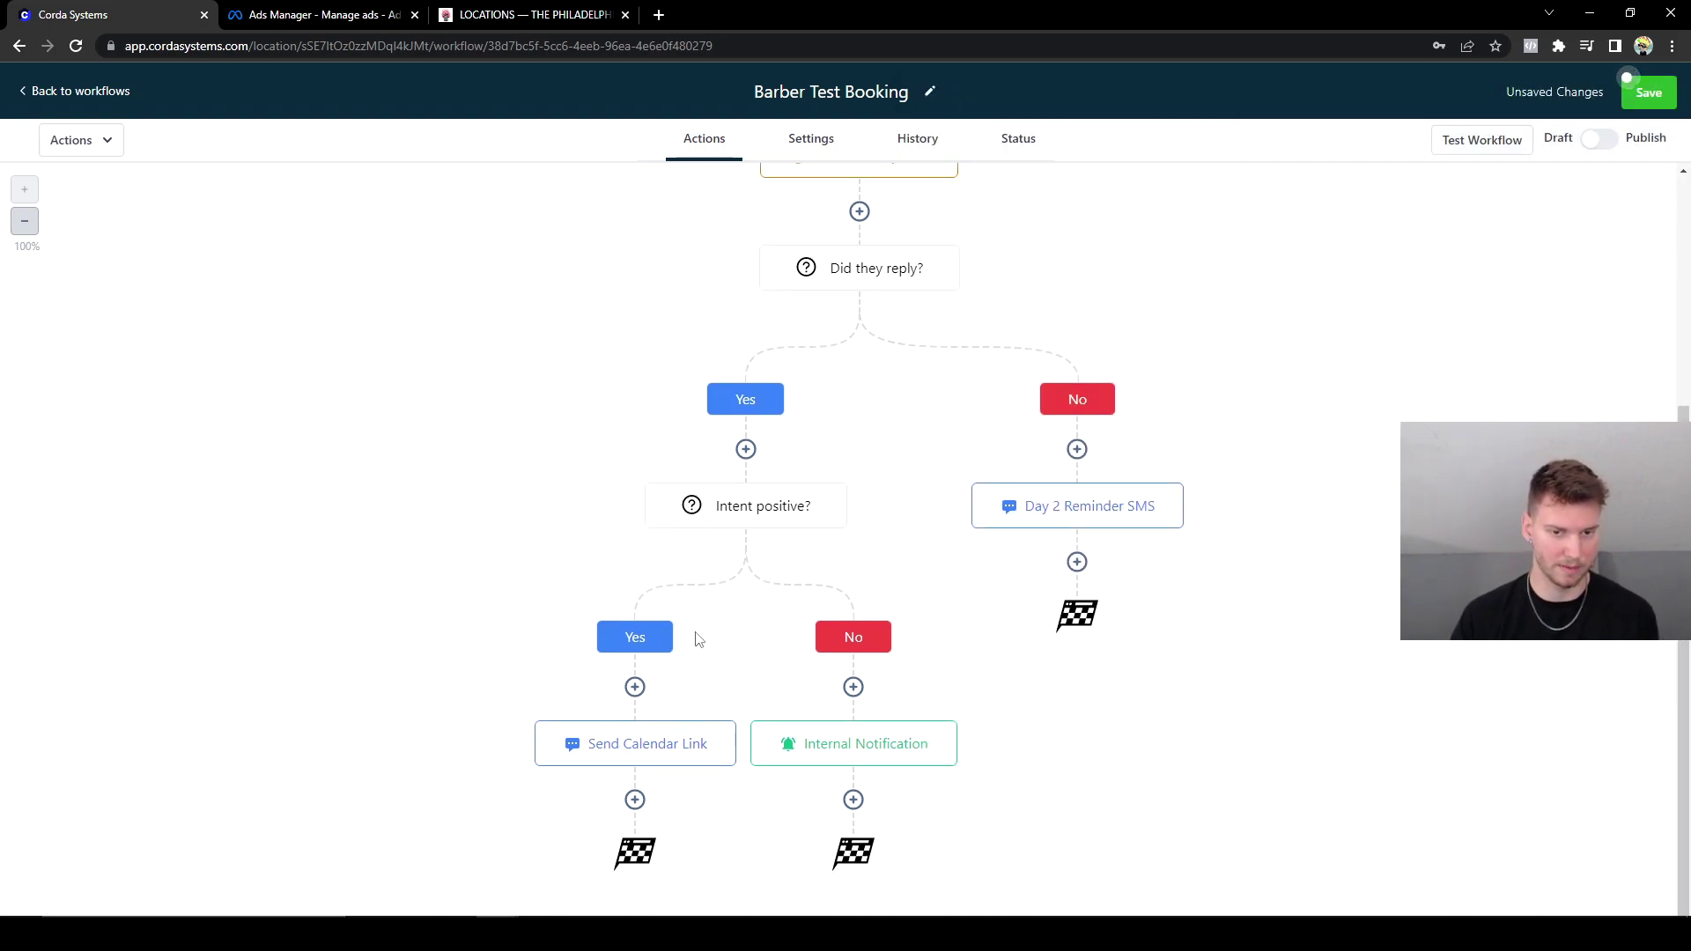
scroll(759, 396, up, 1)
scroll(869, 246, up, 3)
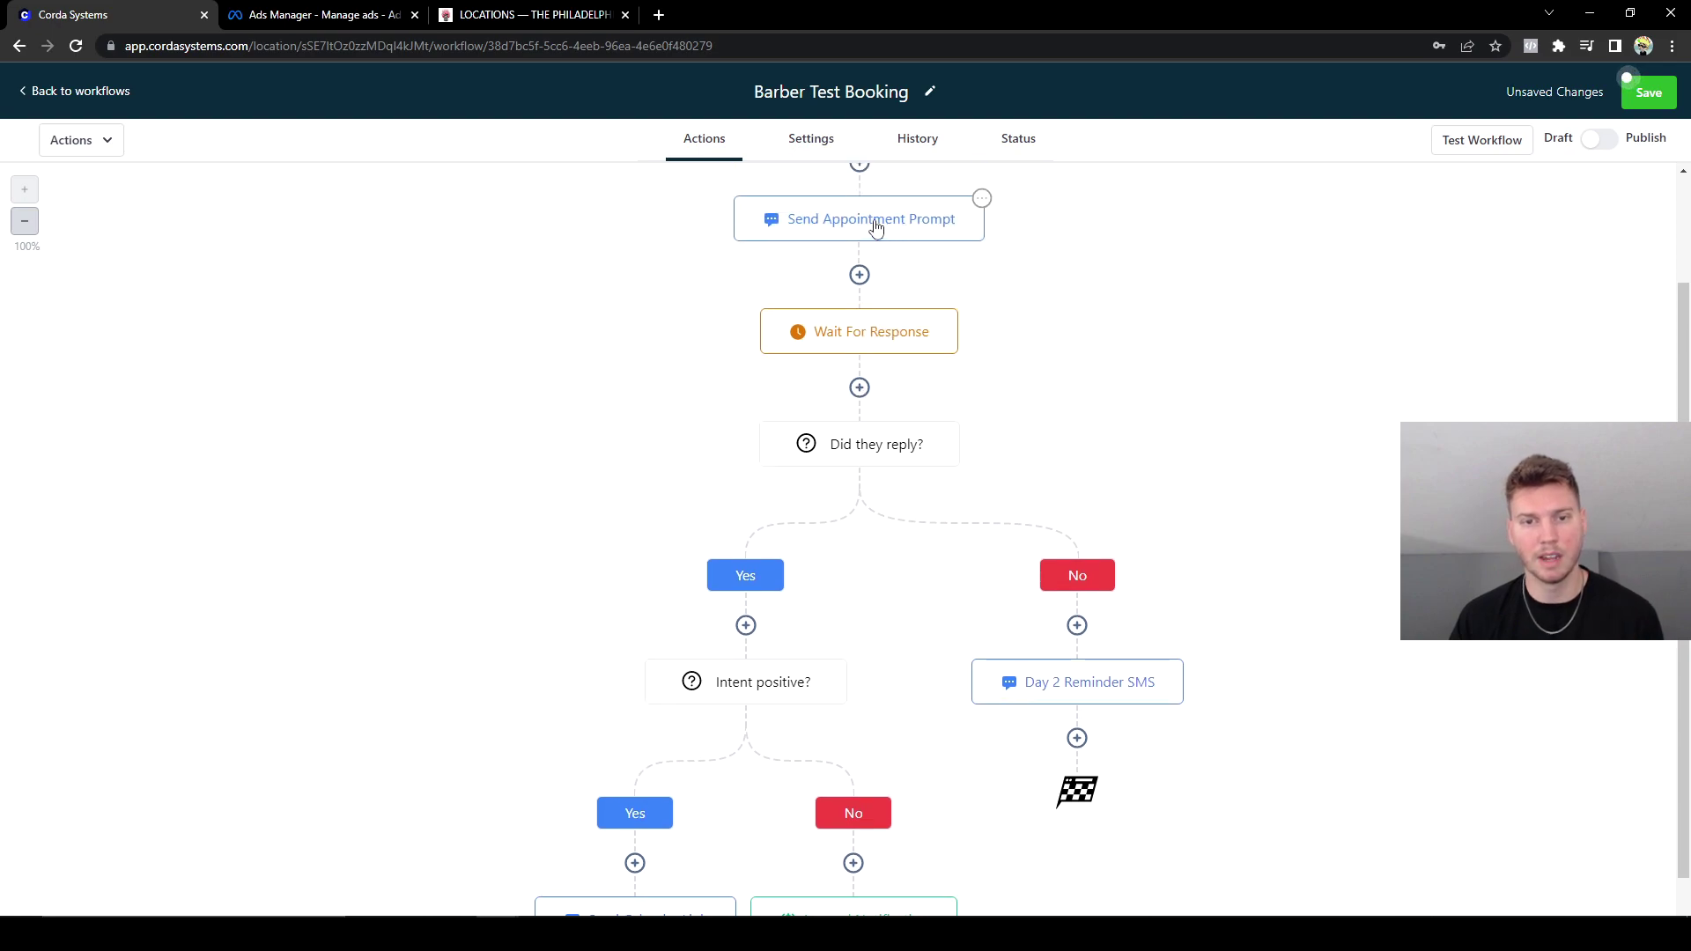
scroll(871, 291, down, 4)
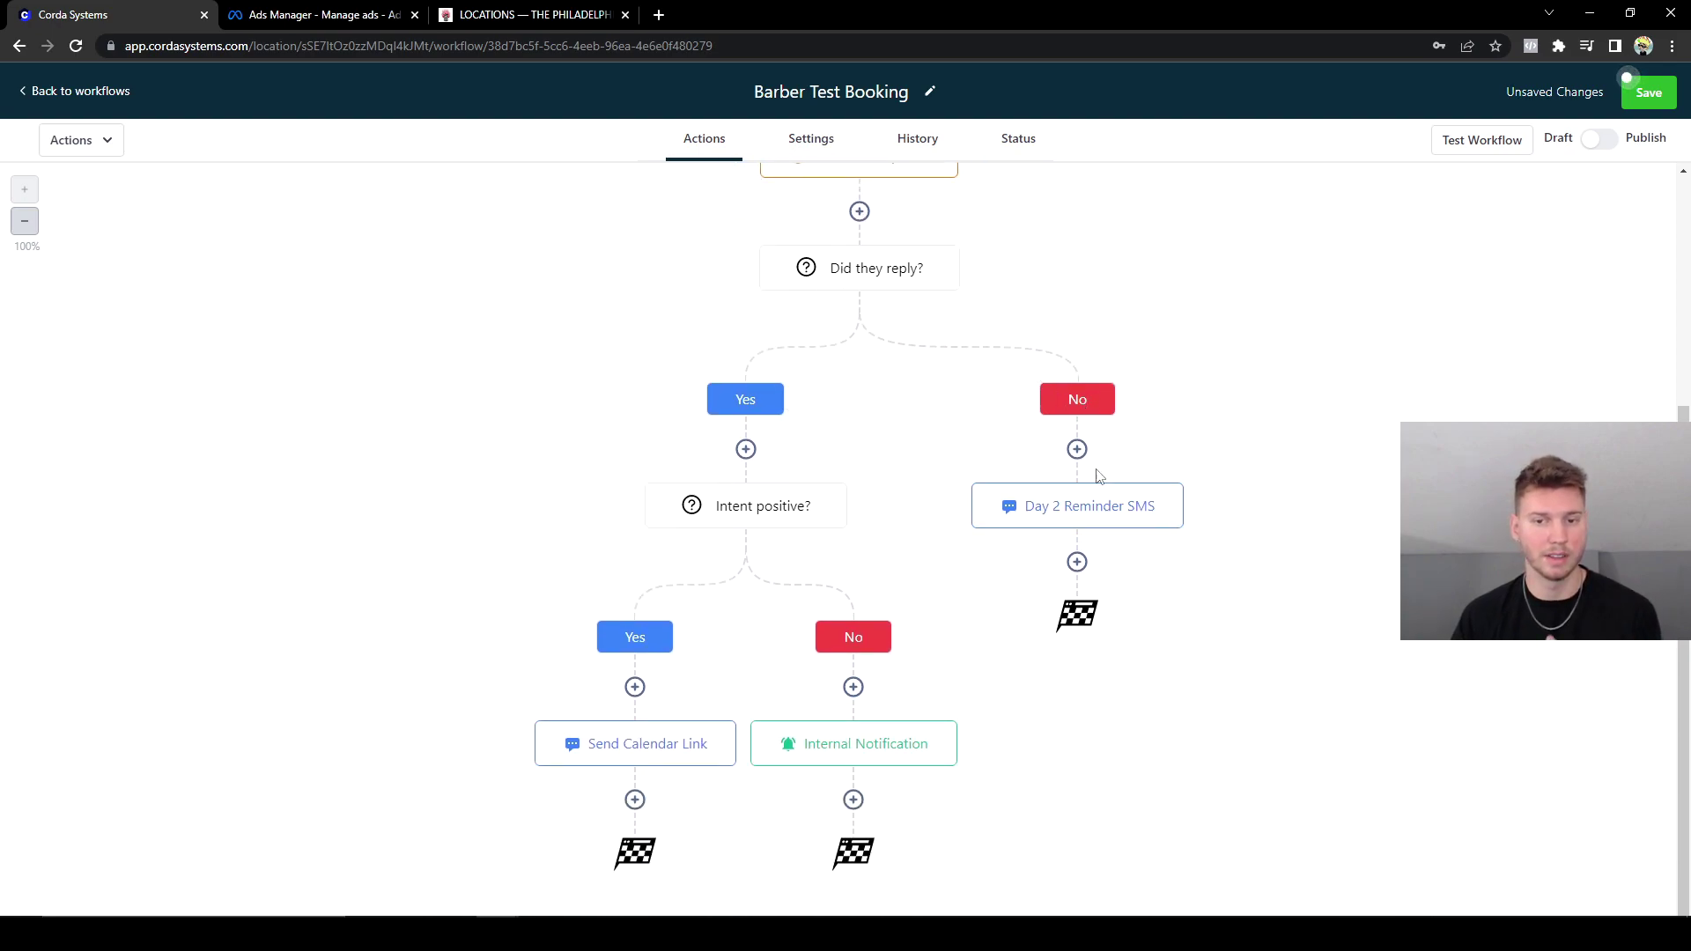
scroll(1099, 511, up, 2)
scroll(1098, 507, down, 2)
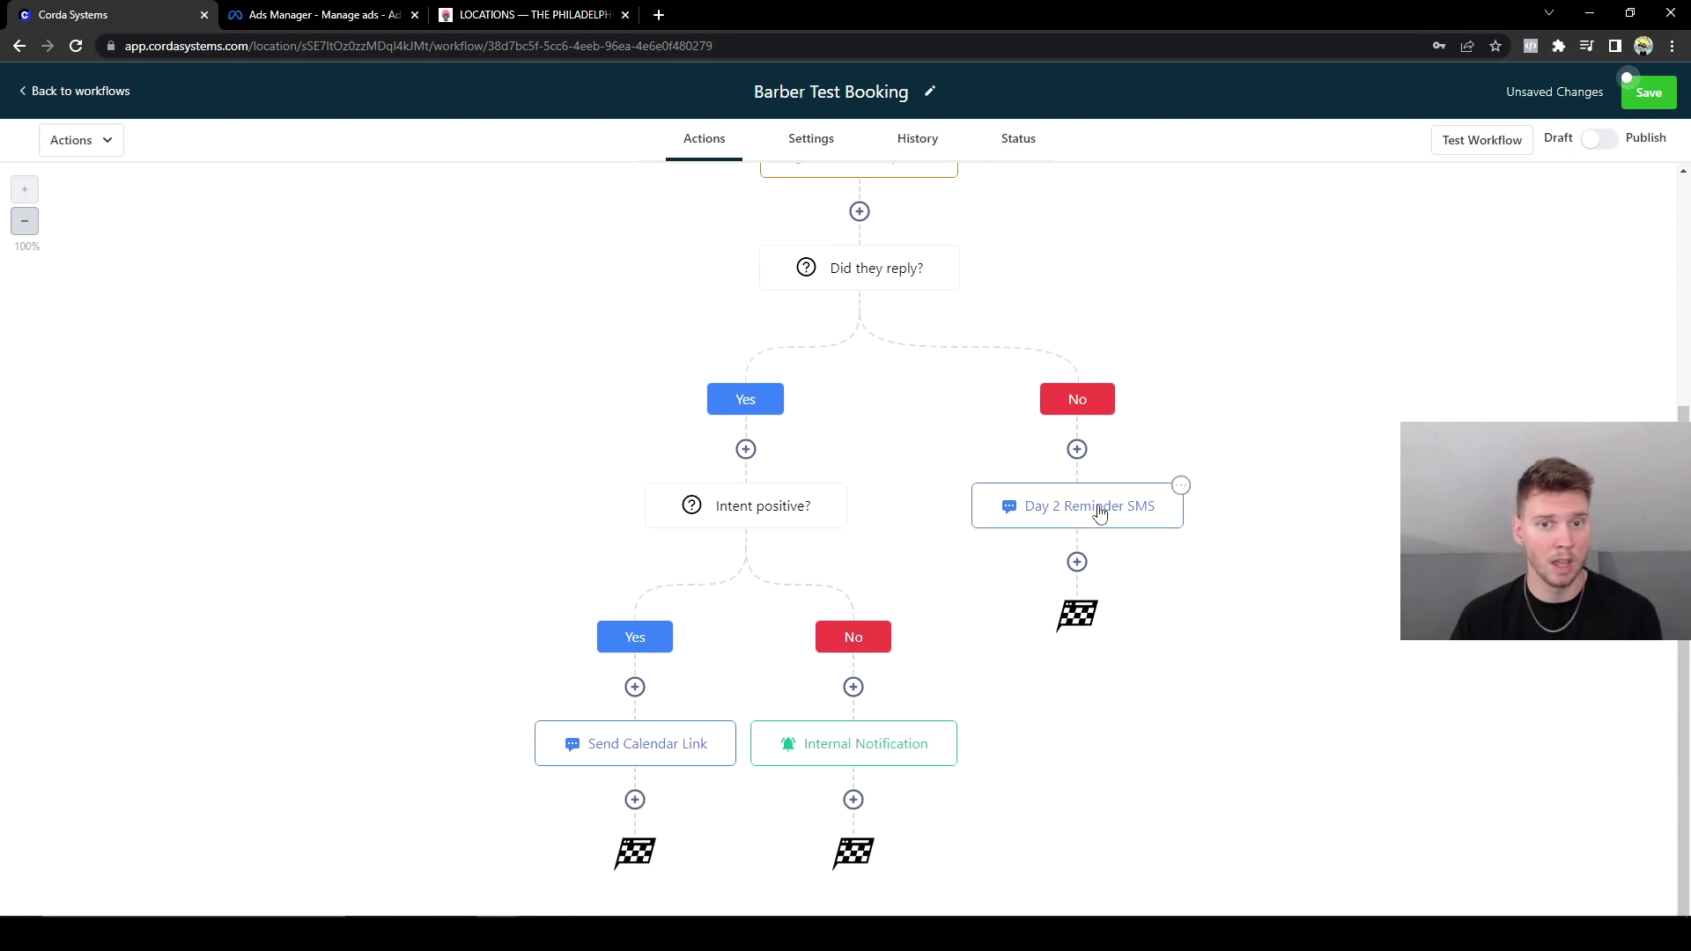
scroll(1097, 510, up, 2)
scroll(881, 291, up, 4)
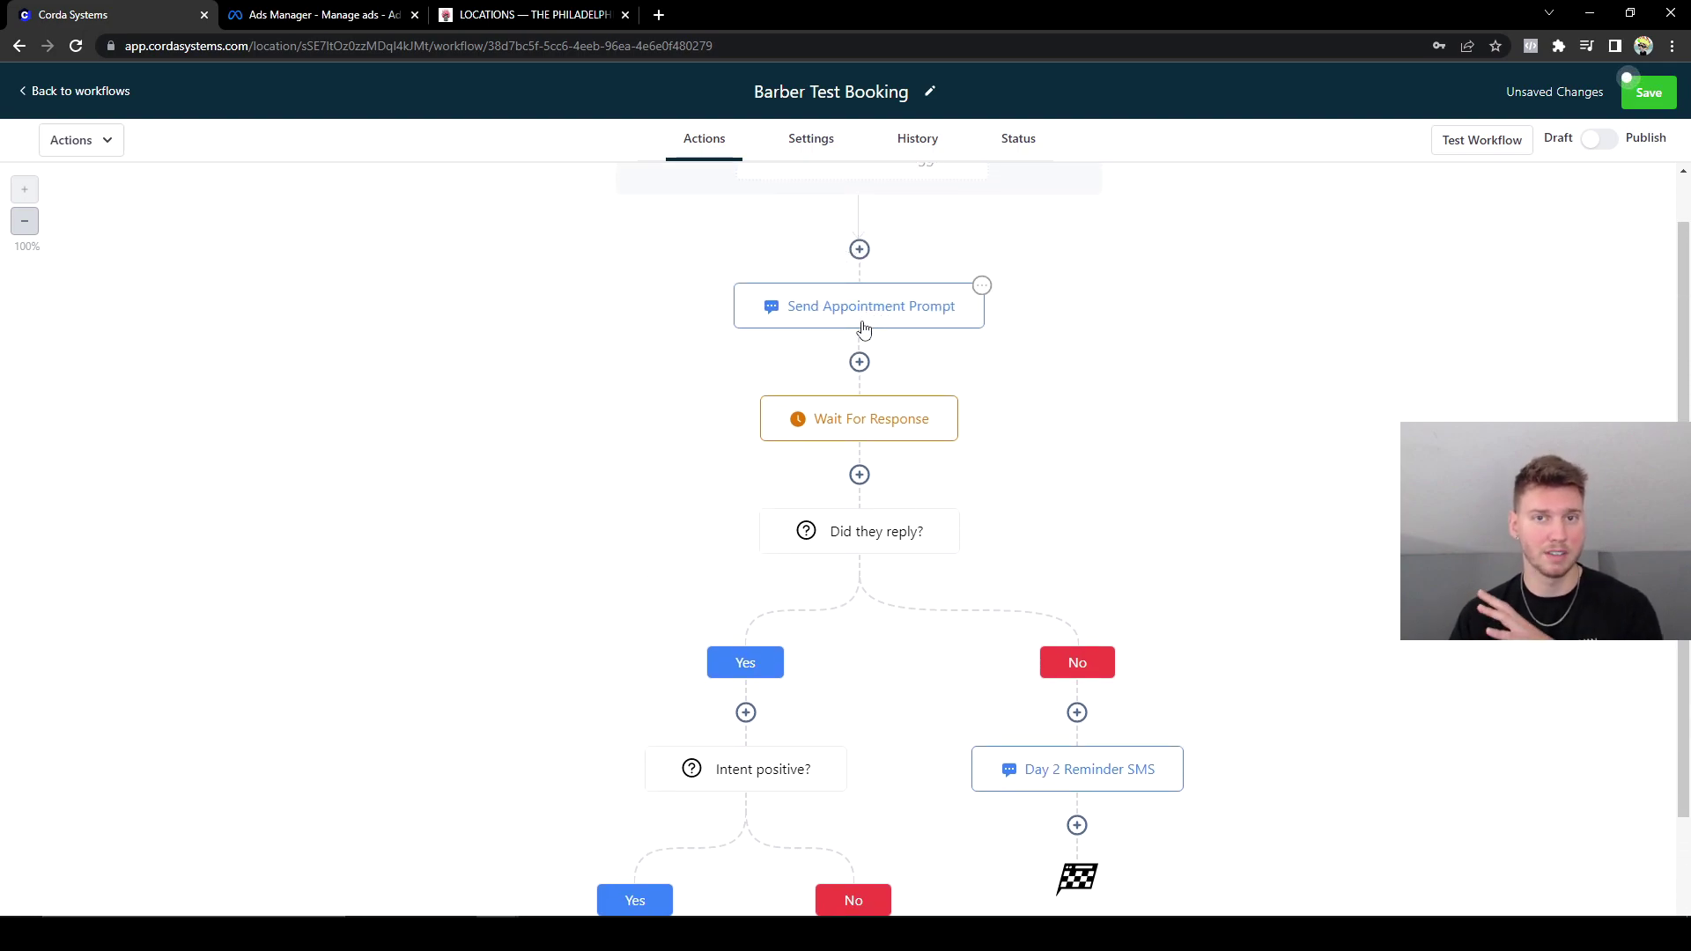
scroll(860, 329, down, 4)
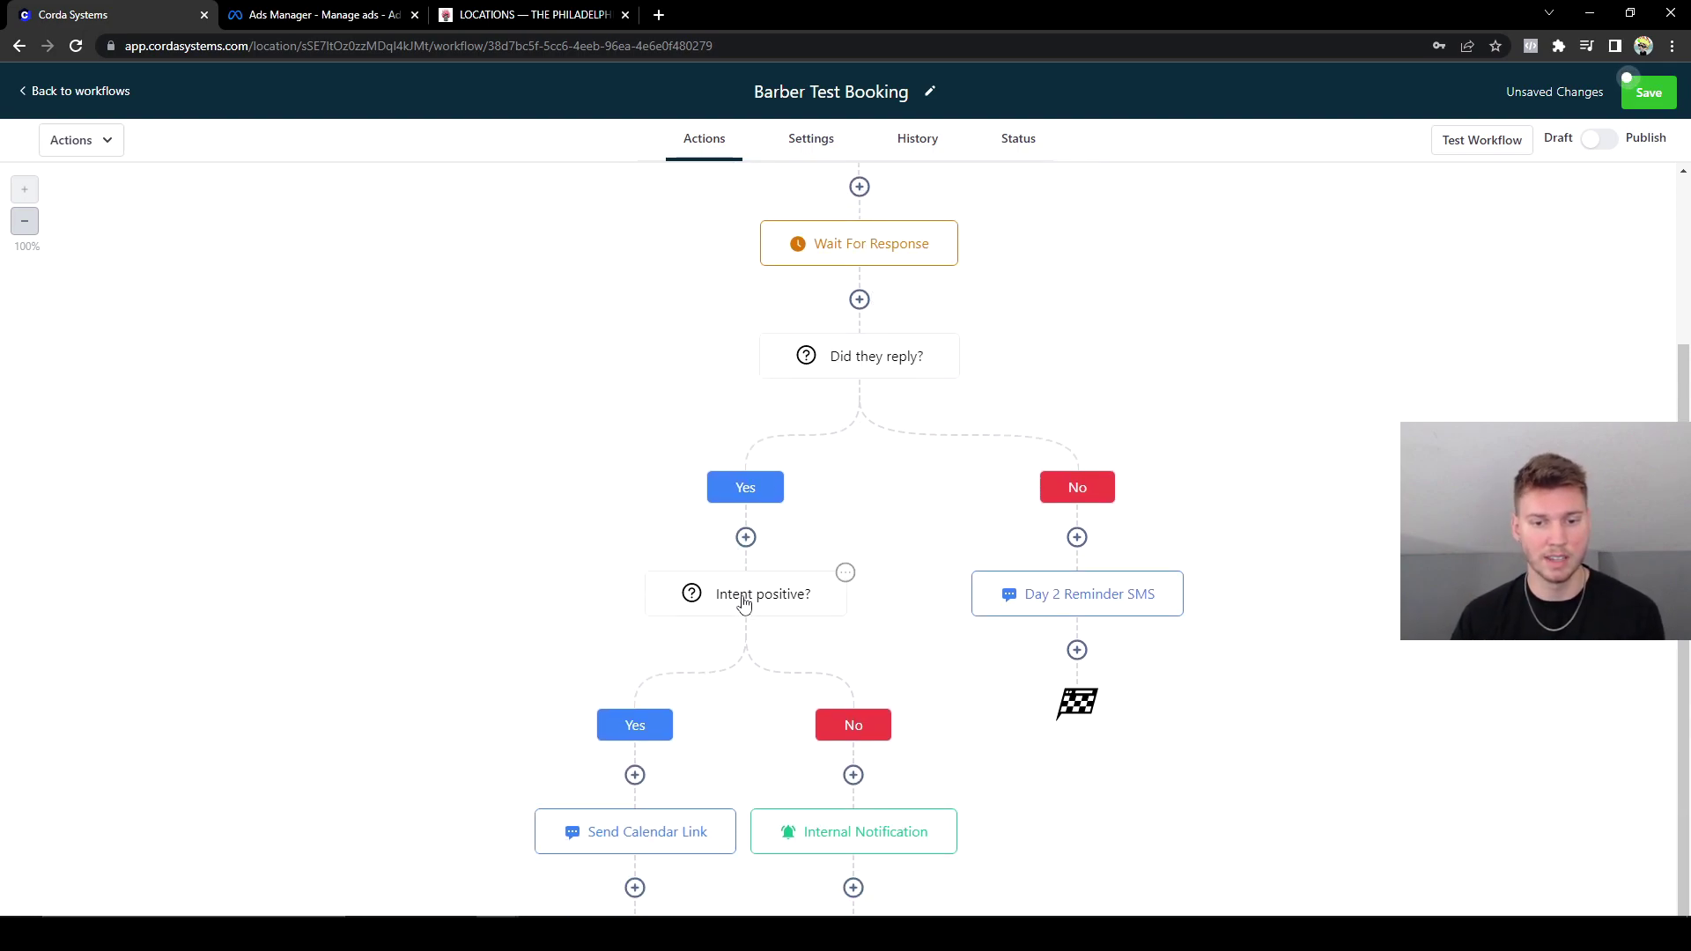
scroll(859, 726, down, 2)
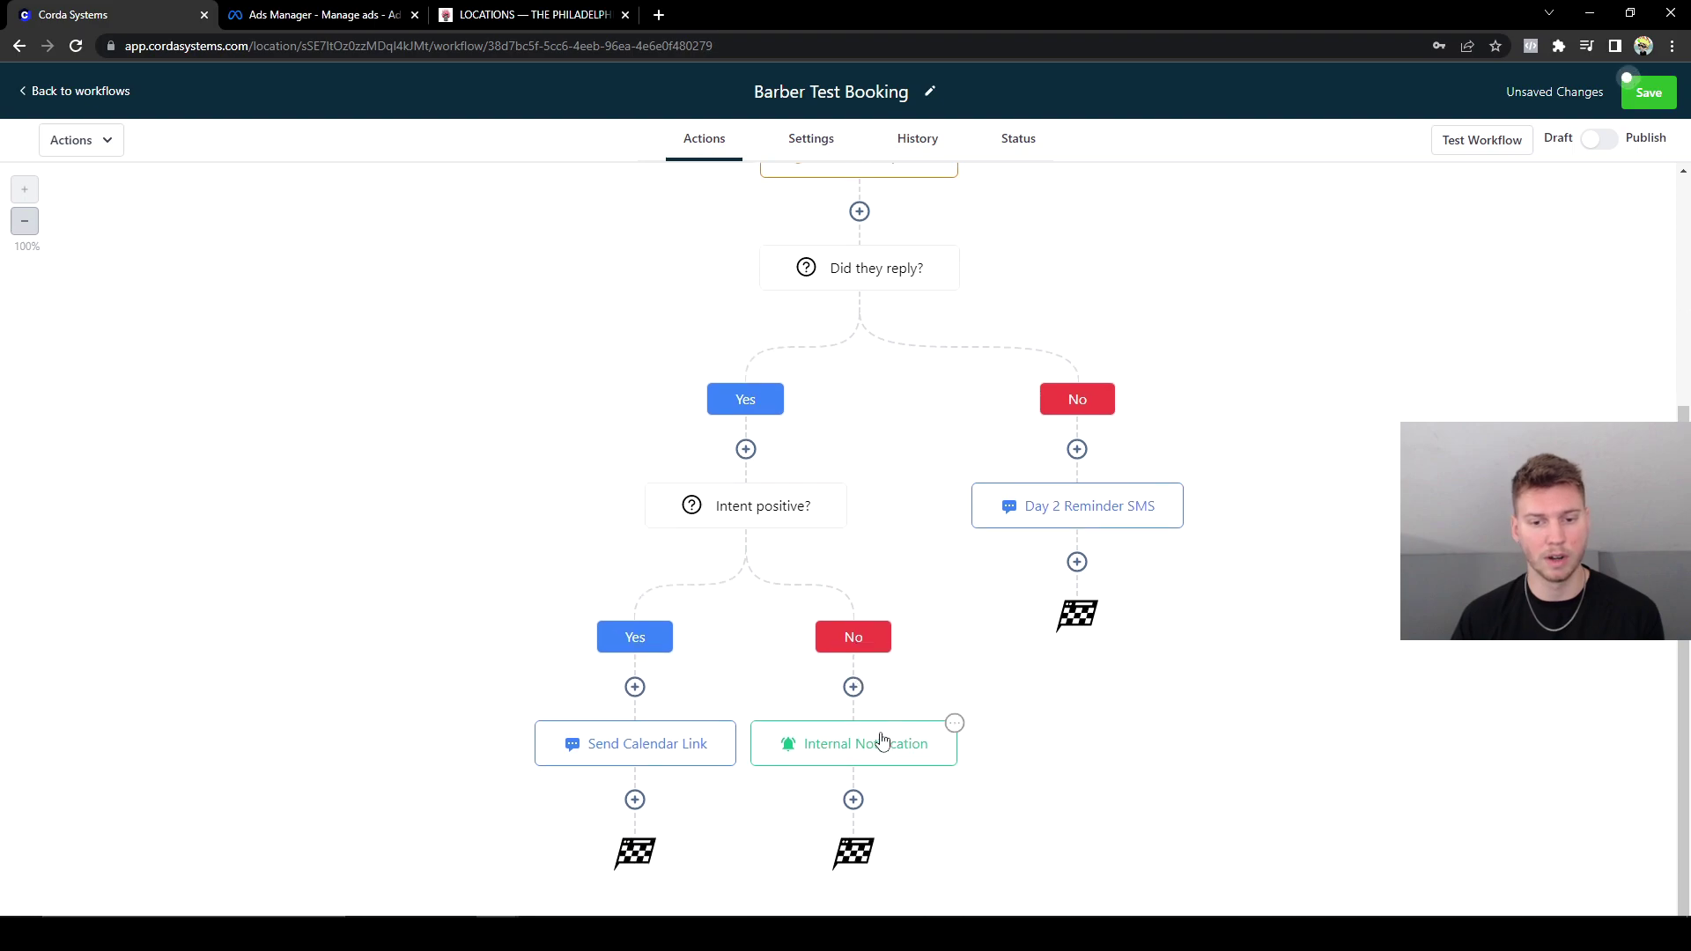
Set the Internal Notification message to 'Make sure to follow up with {{contact.name}}, they abandoned their appointment.'.
click(879, 742)
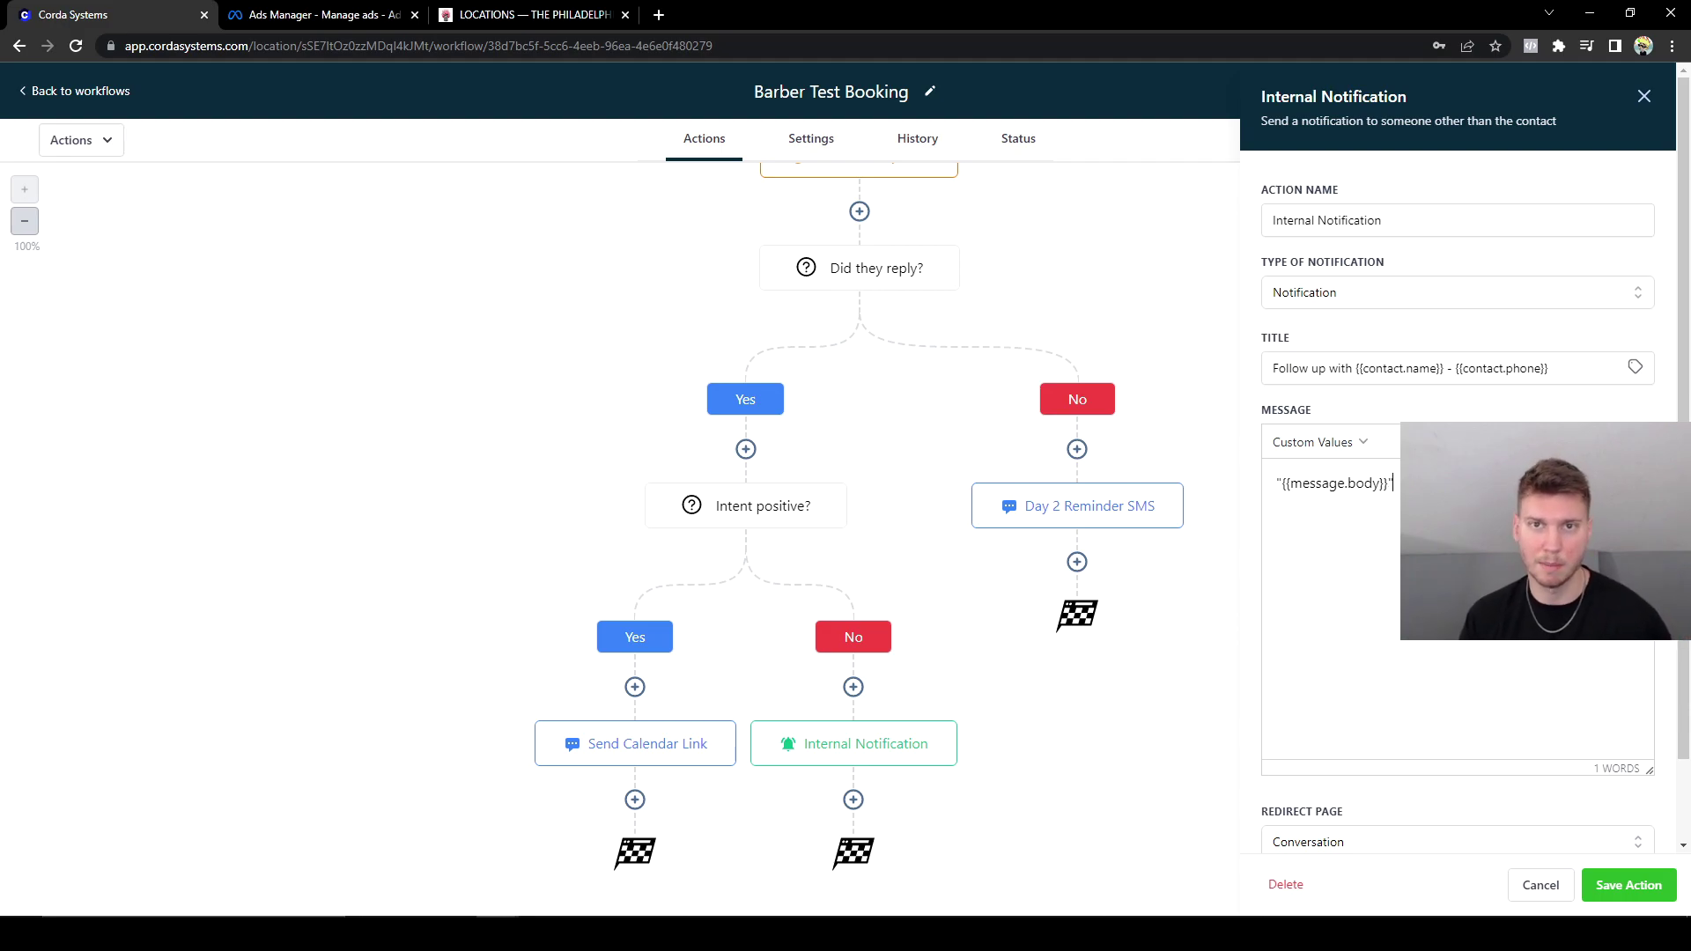
scroll(1216, 440, down, 1)
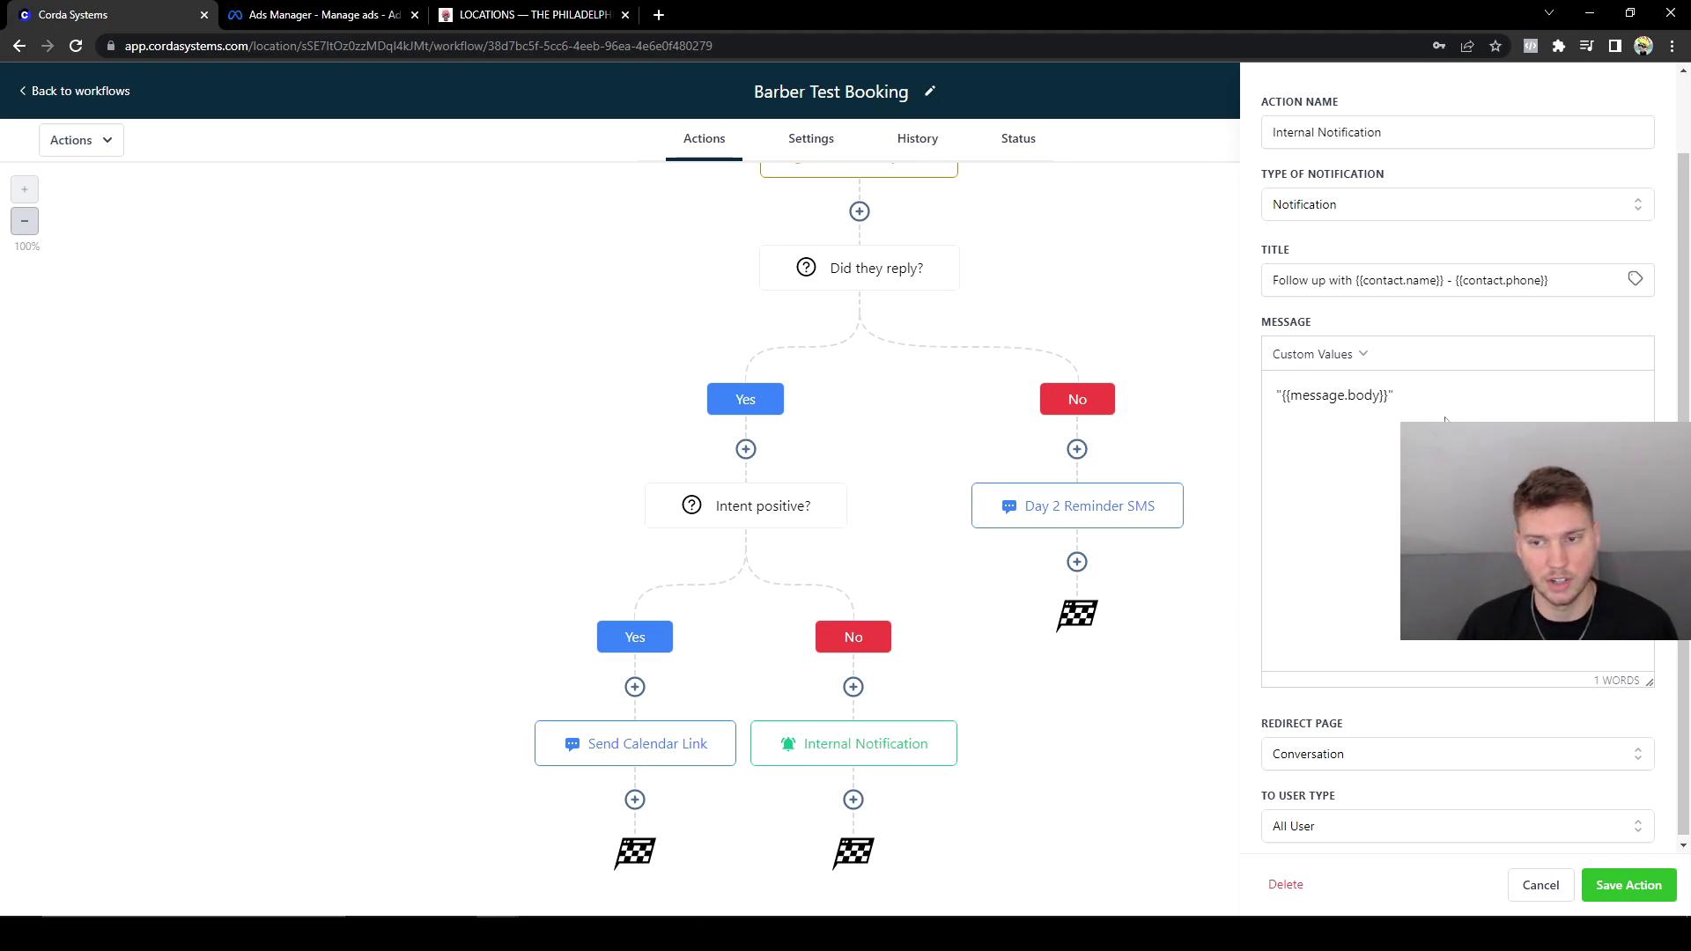
key(ctrl+a)
text(Ma)
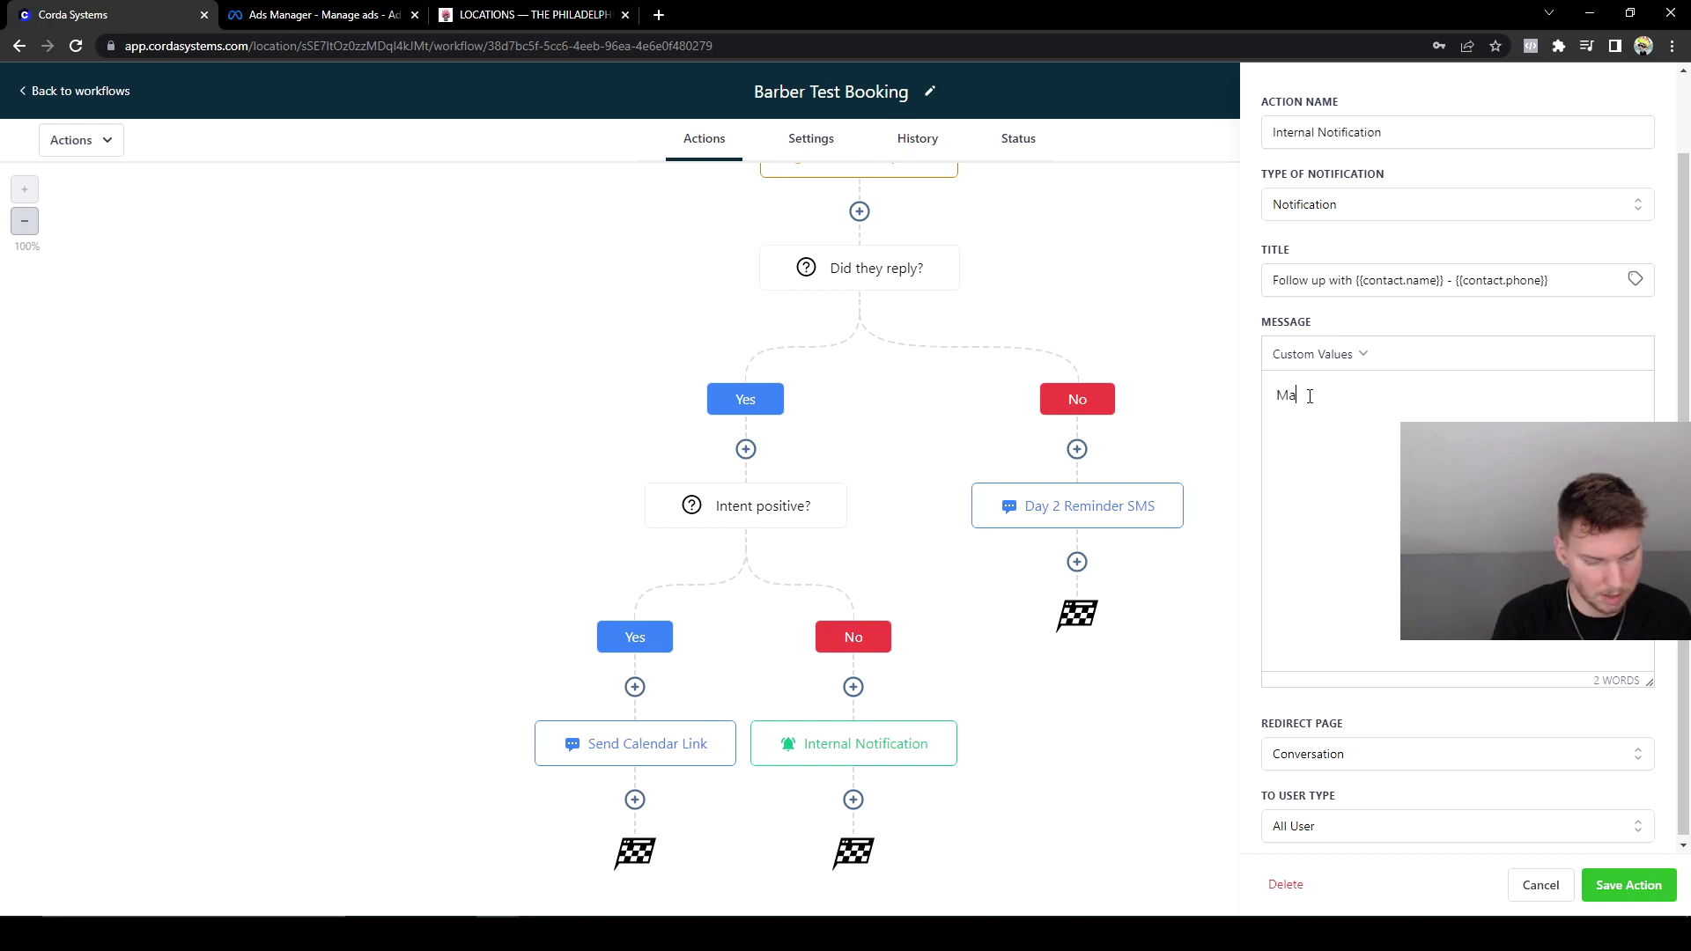
text(ke sure to follow)
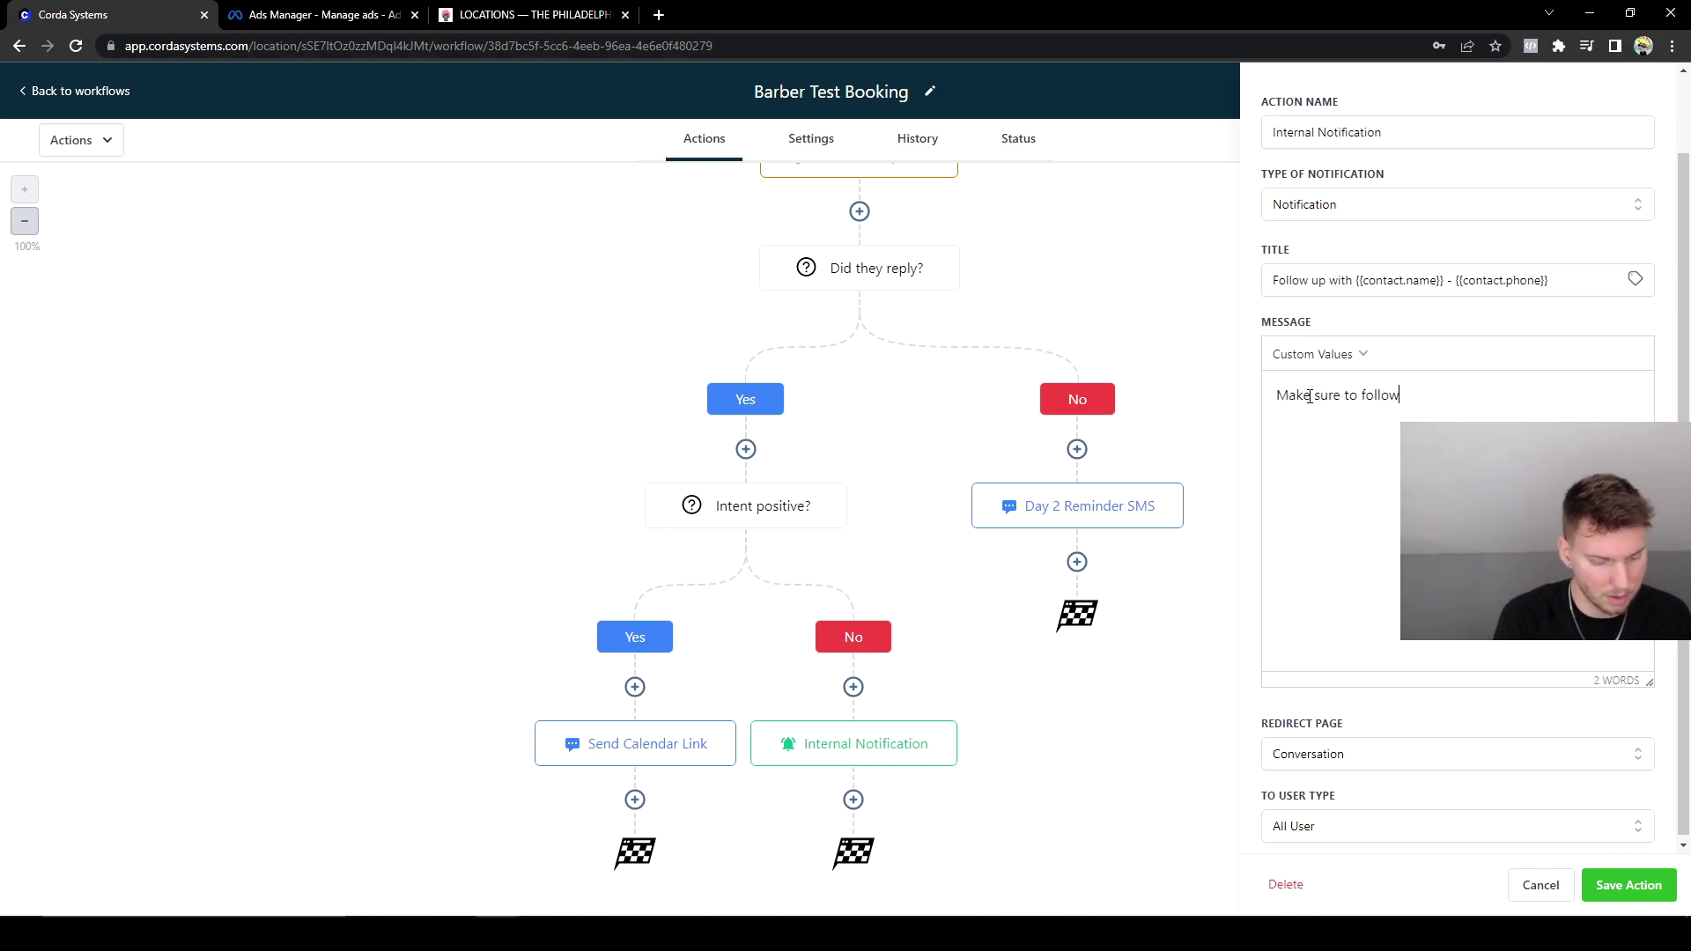
text( up with)
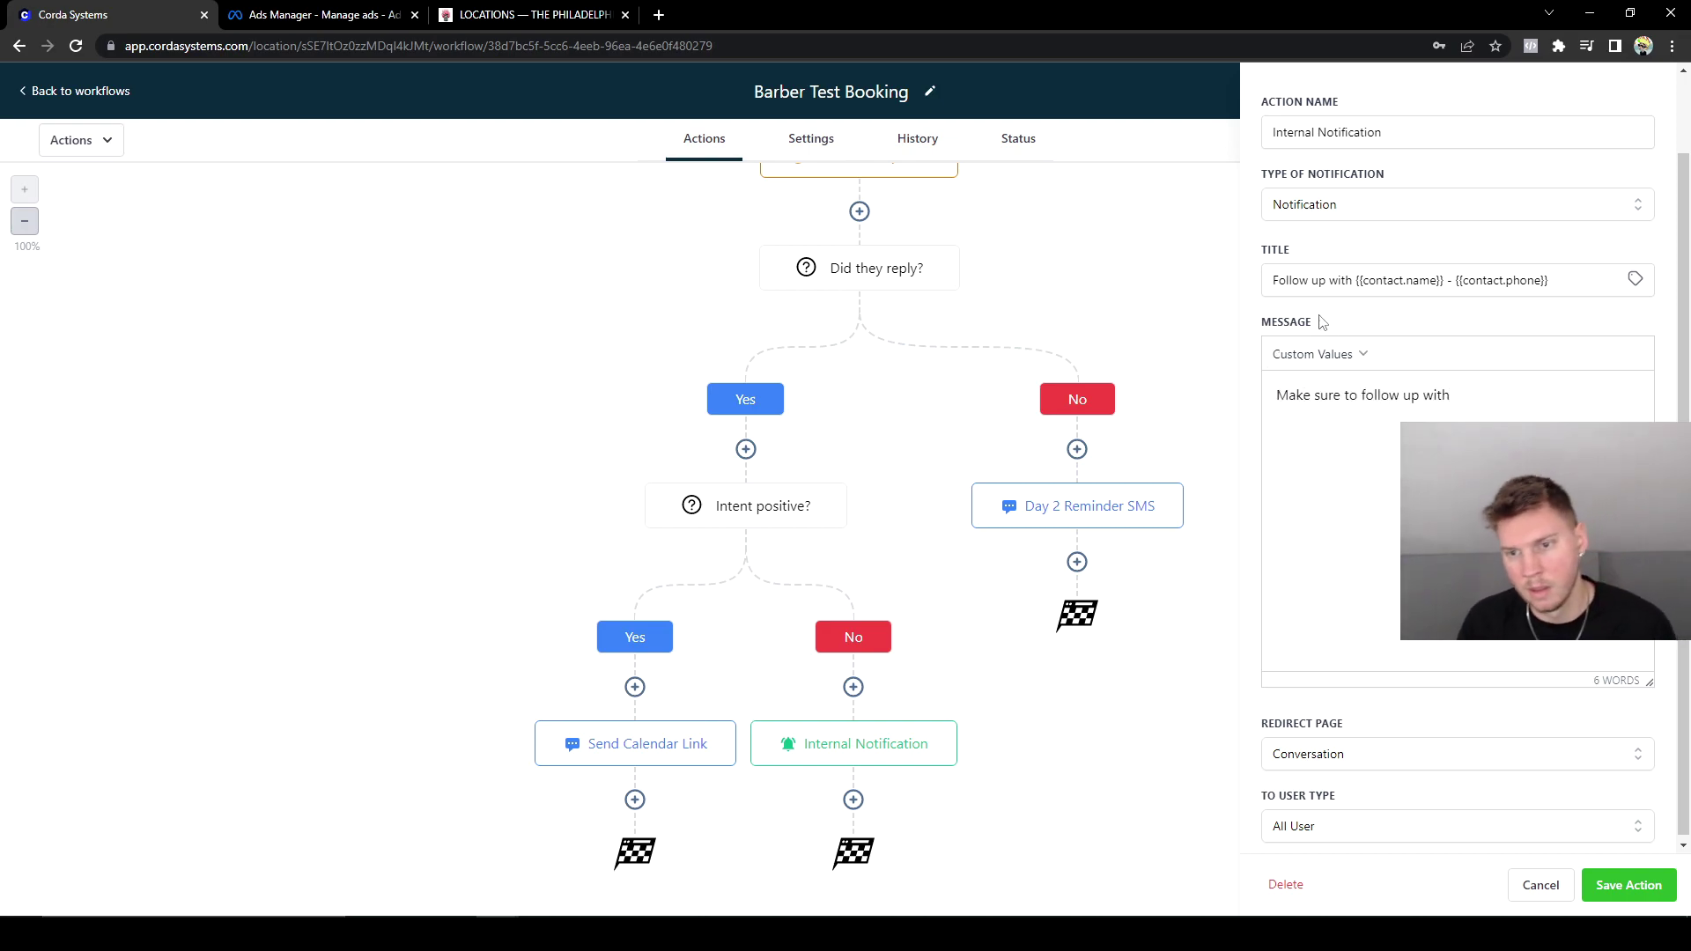
click(1321, 354)
mouse_move(1335, 386)
click(1422, 388)
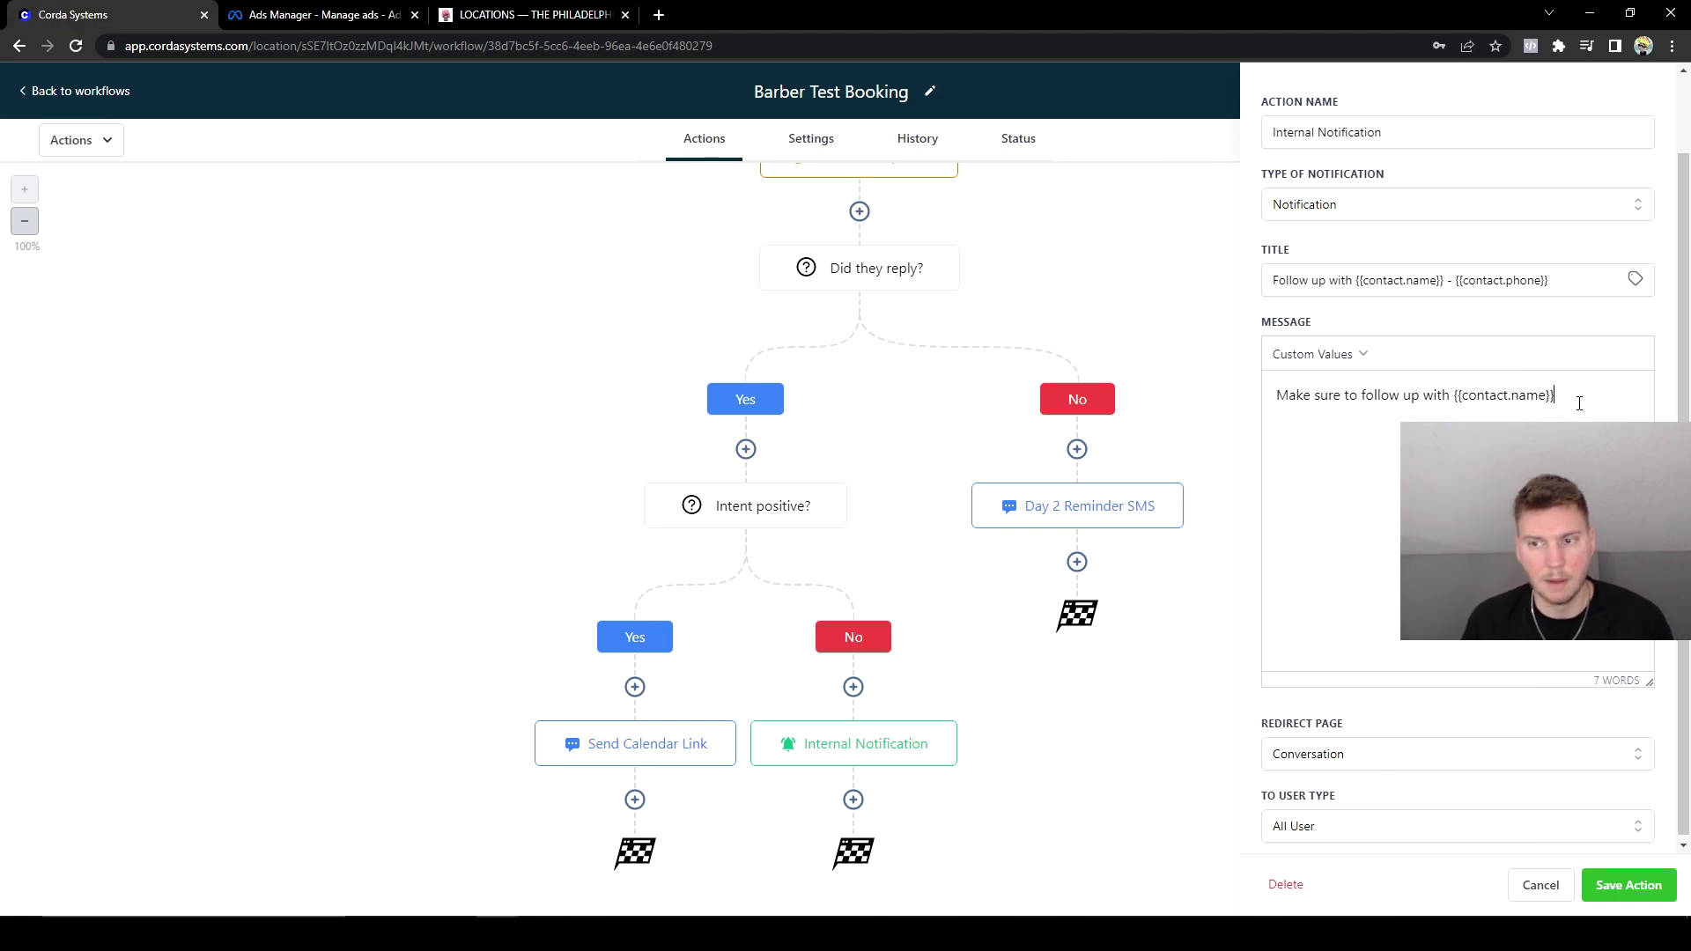
text(, they abandoned their appointment.)
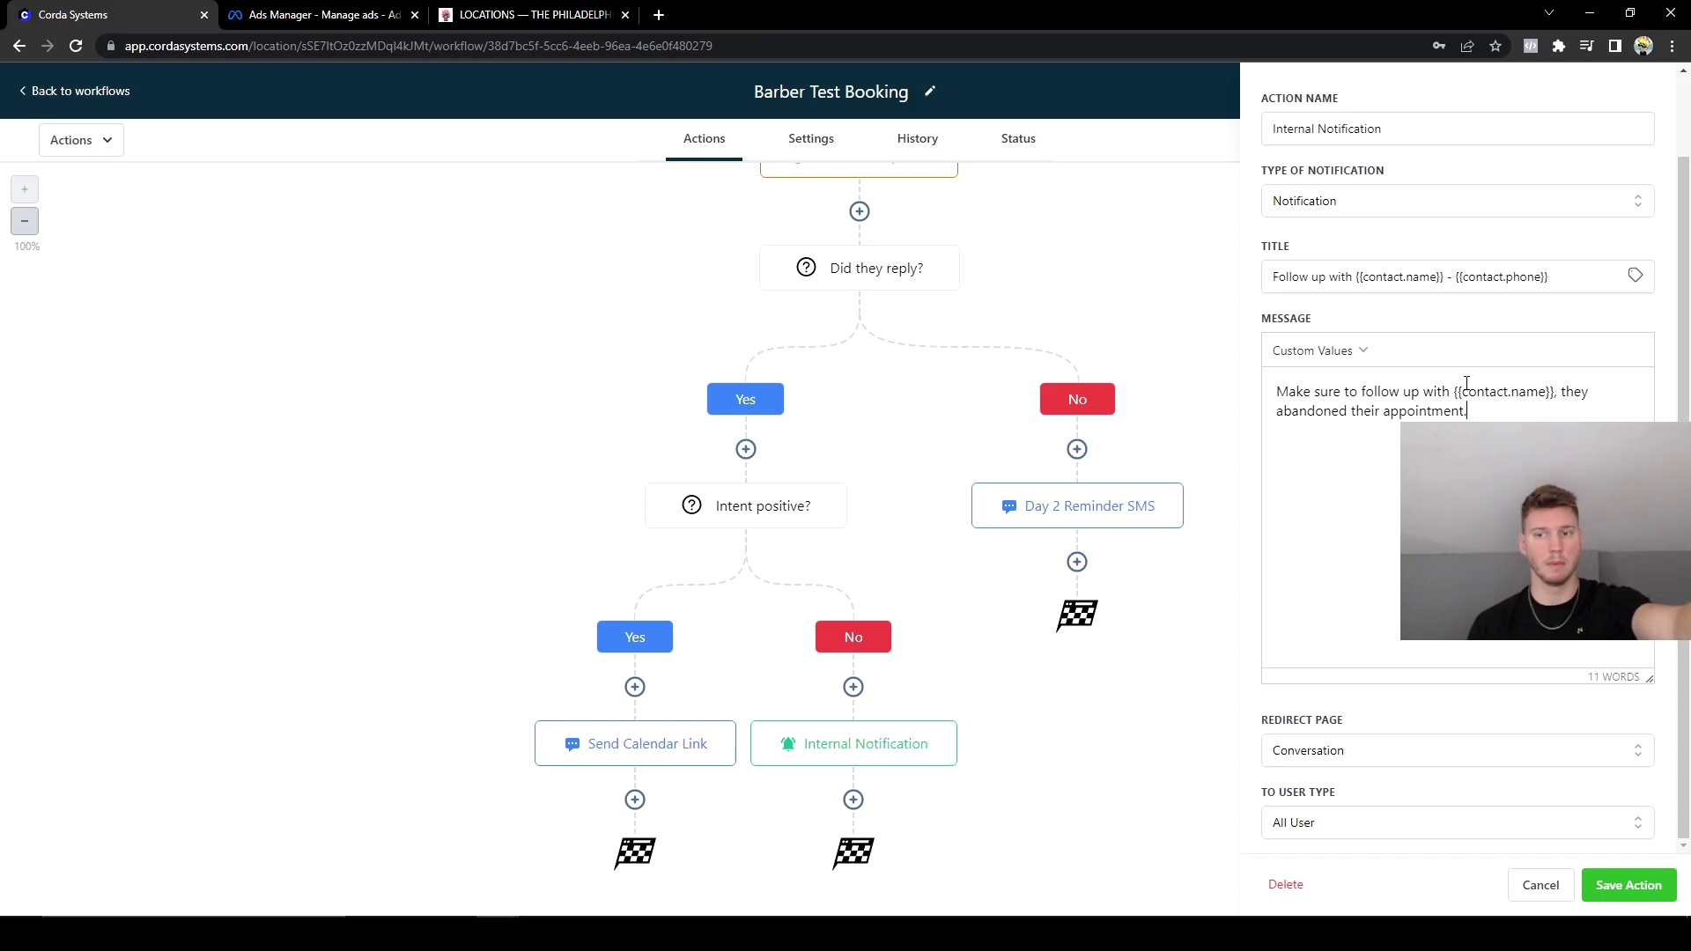
click(1662, 877)
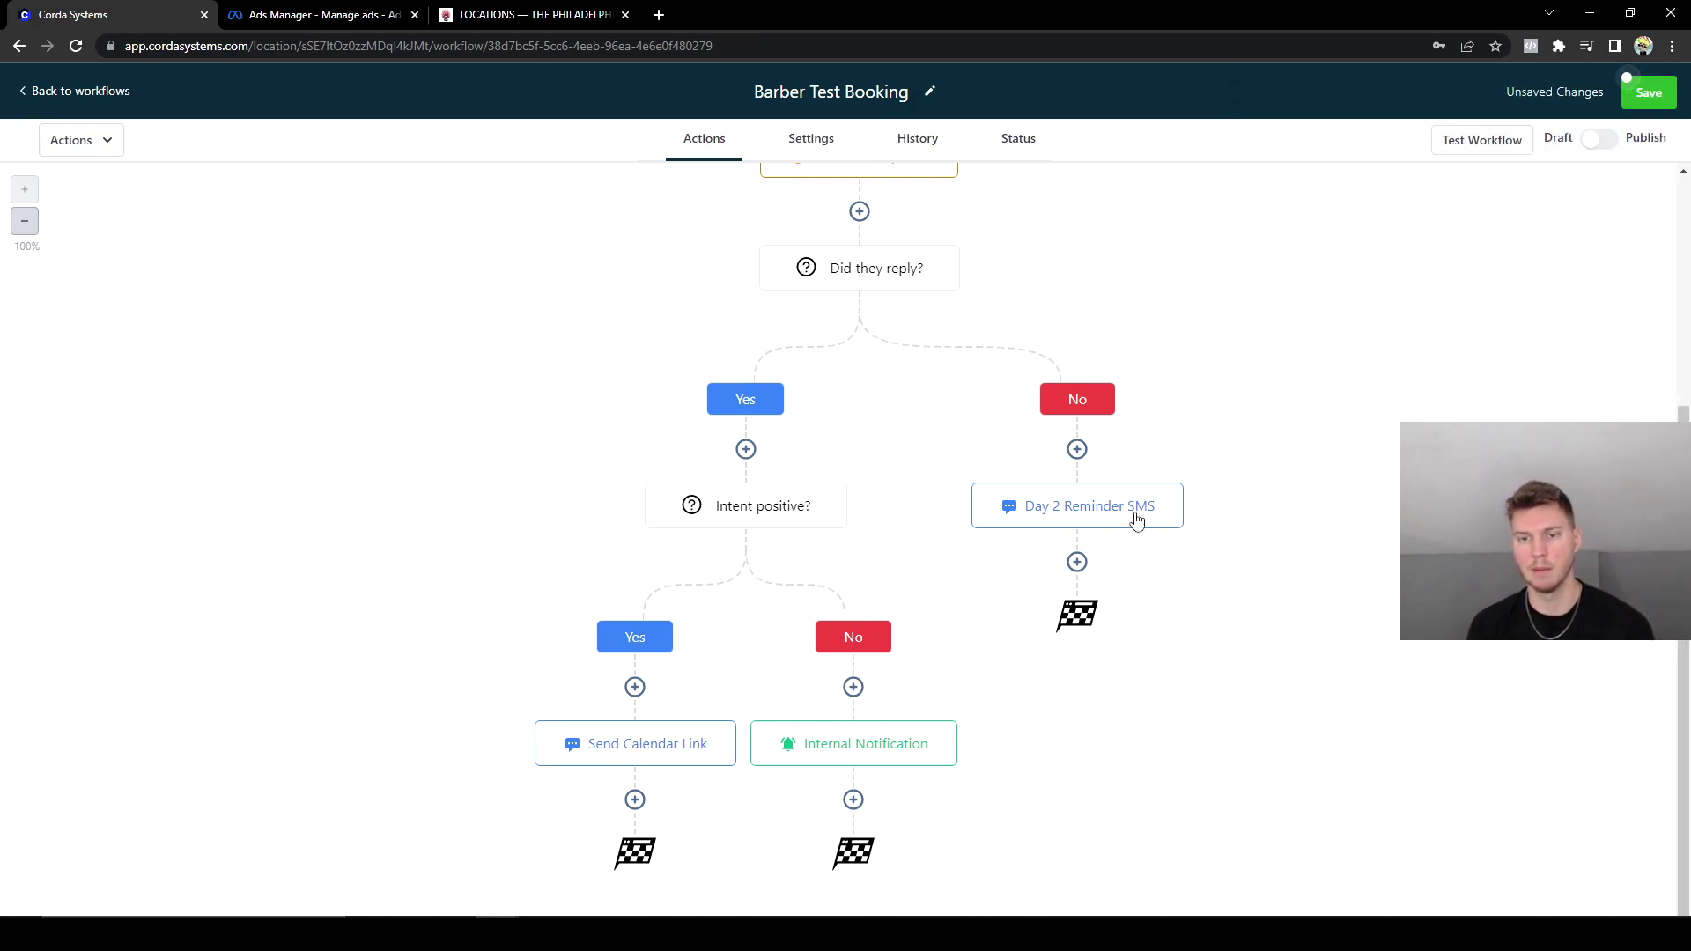
click(906, 749)
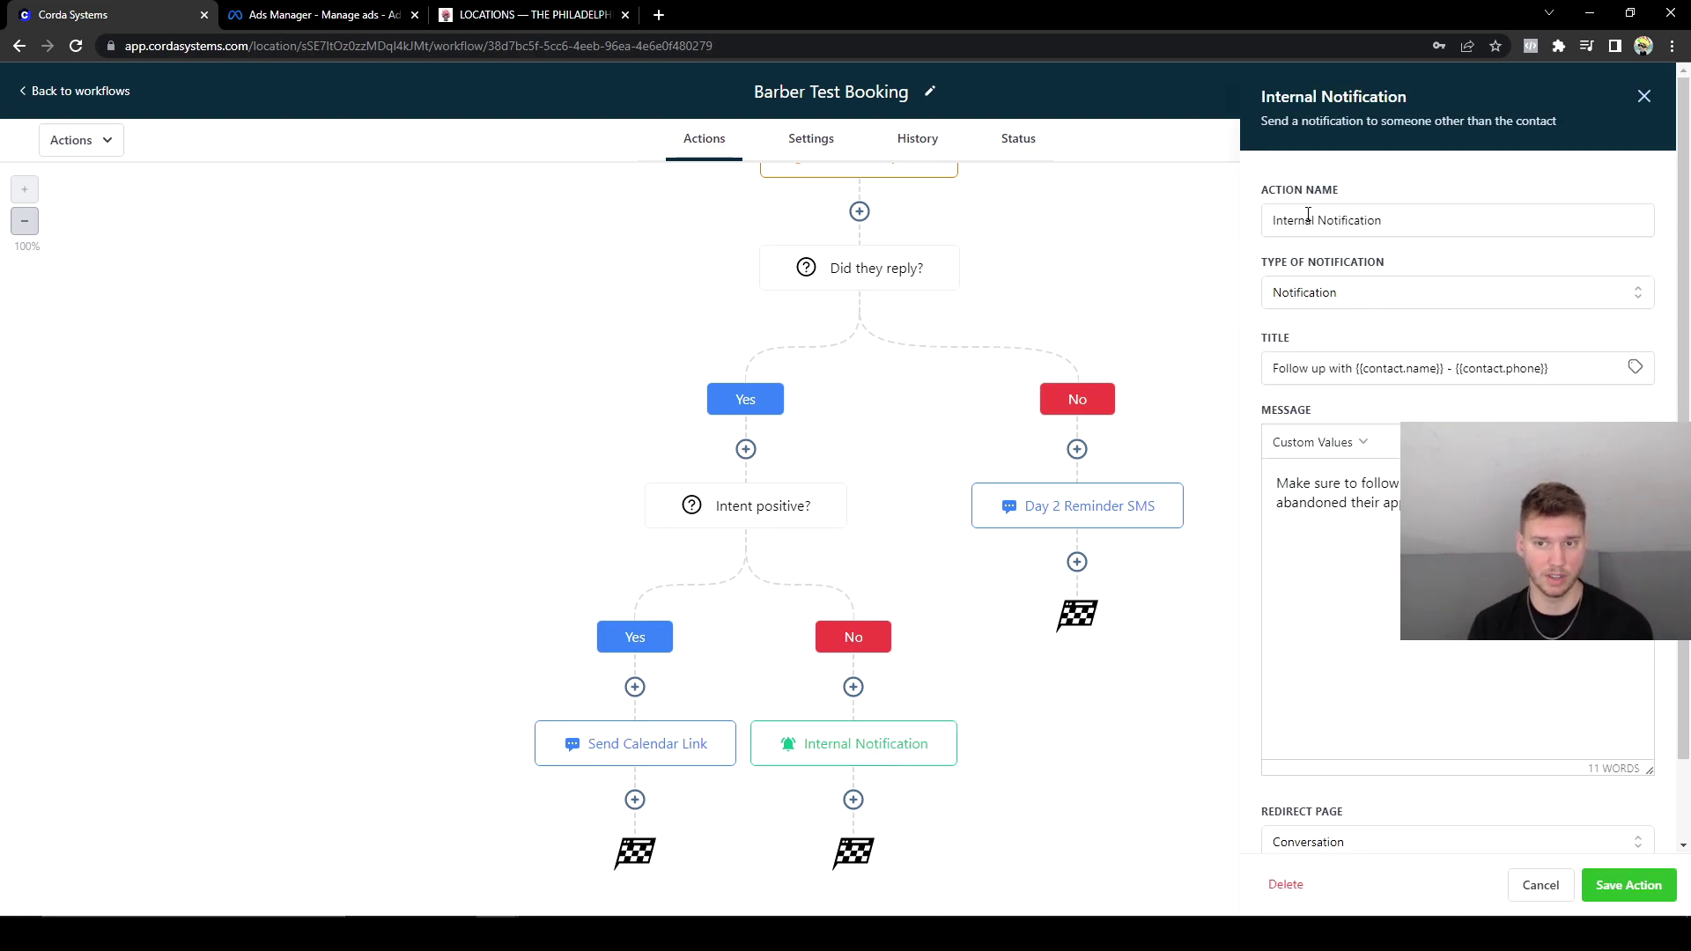
key(Escape)
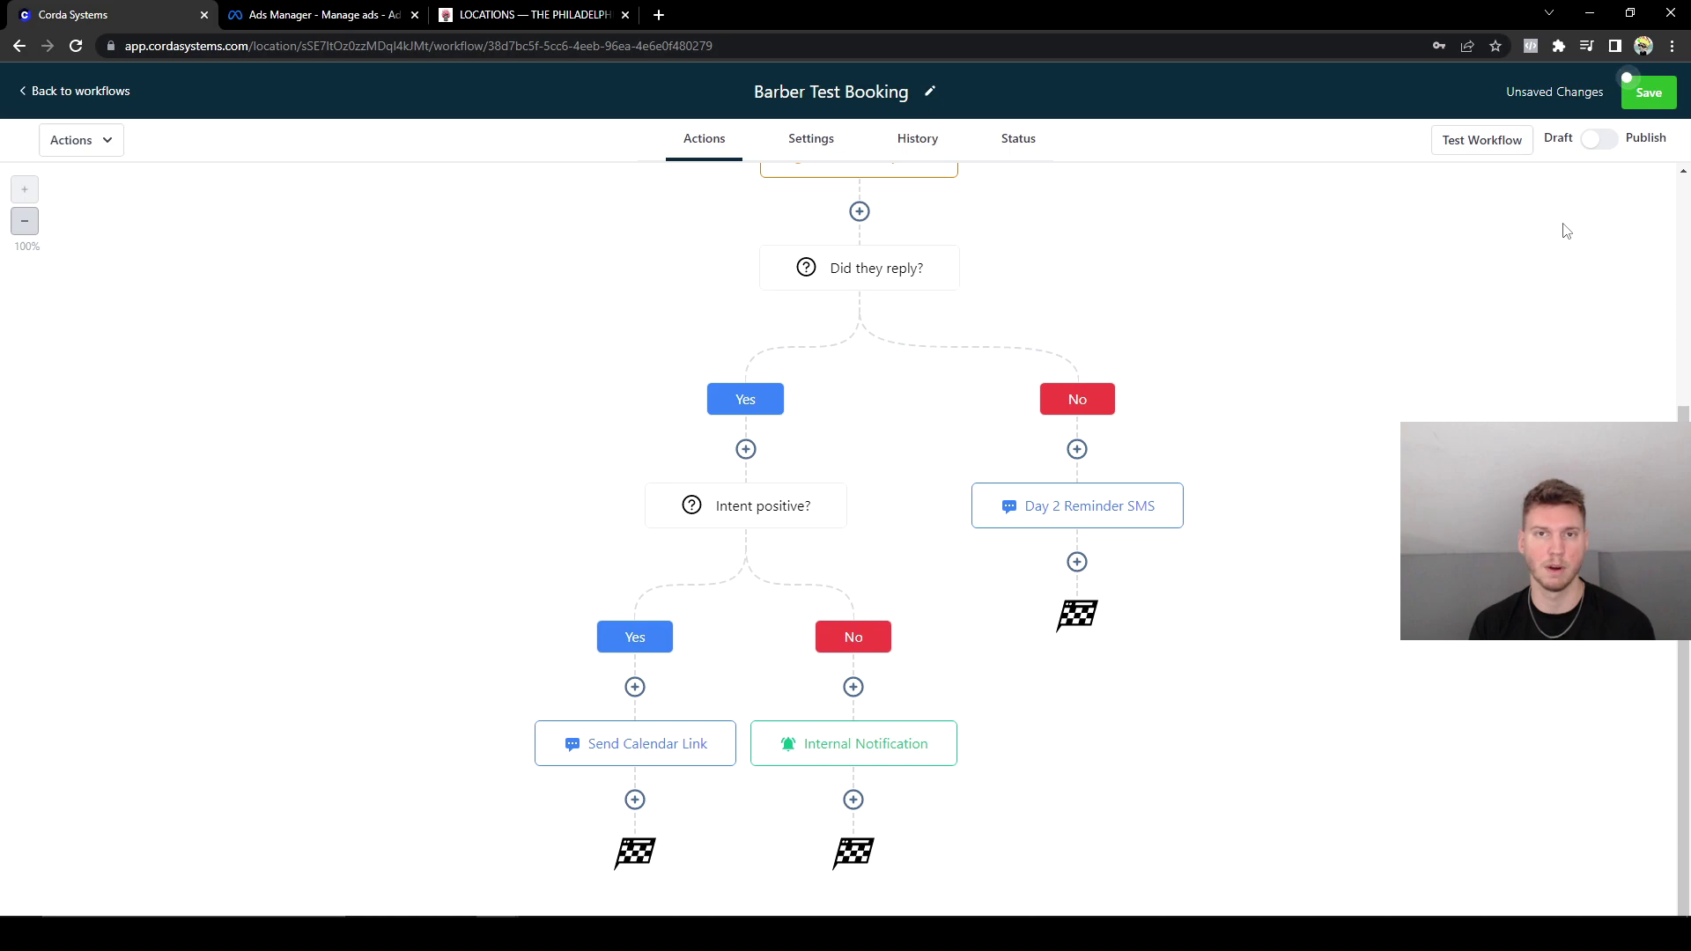
Add a Facebook Lead Form Submitted trigger filtered to the Barber Test form.
scroll(1245, 335, up, 2)
scroll(1245, 359, down, 2)
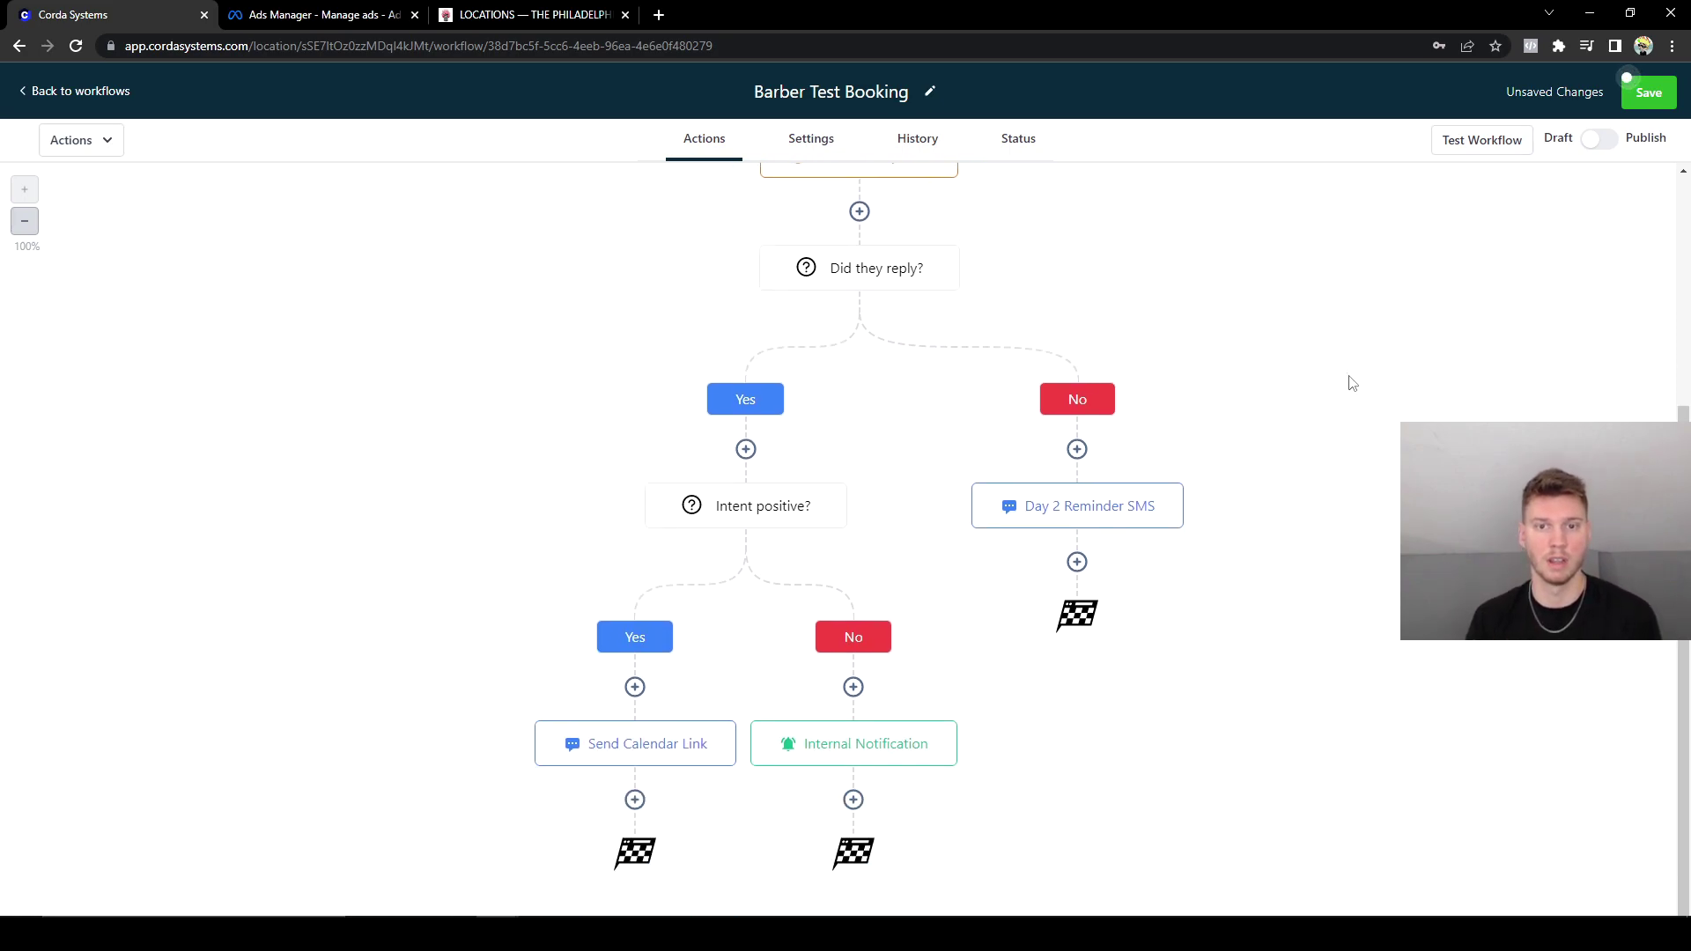
scroll(1364, 386, up, 1)
scroll(1374, 414, up, 5)
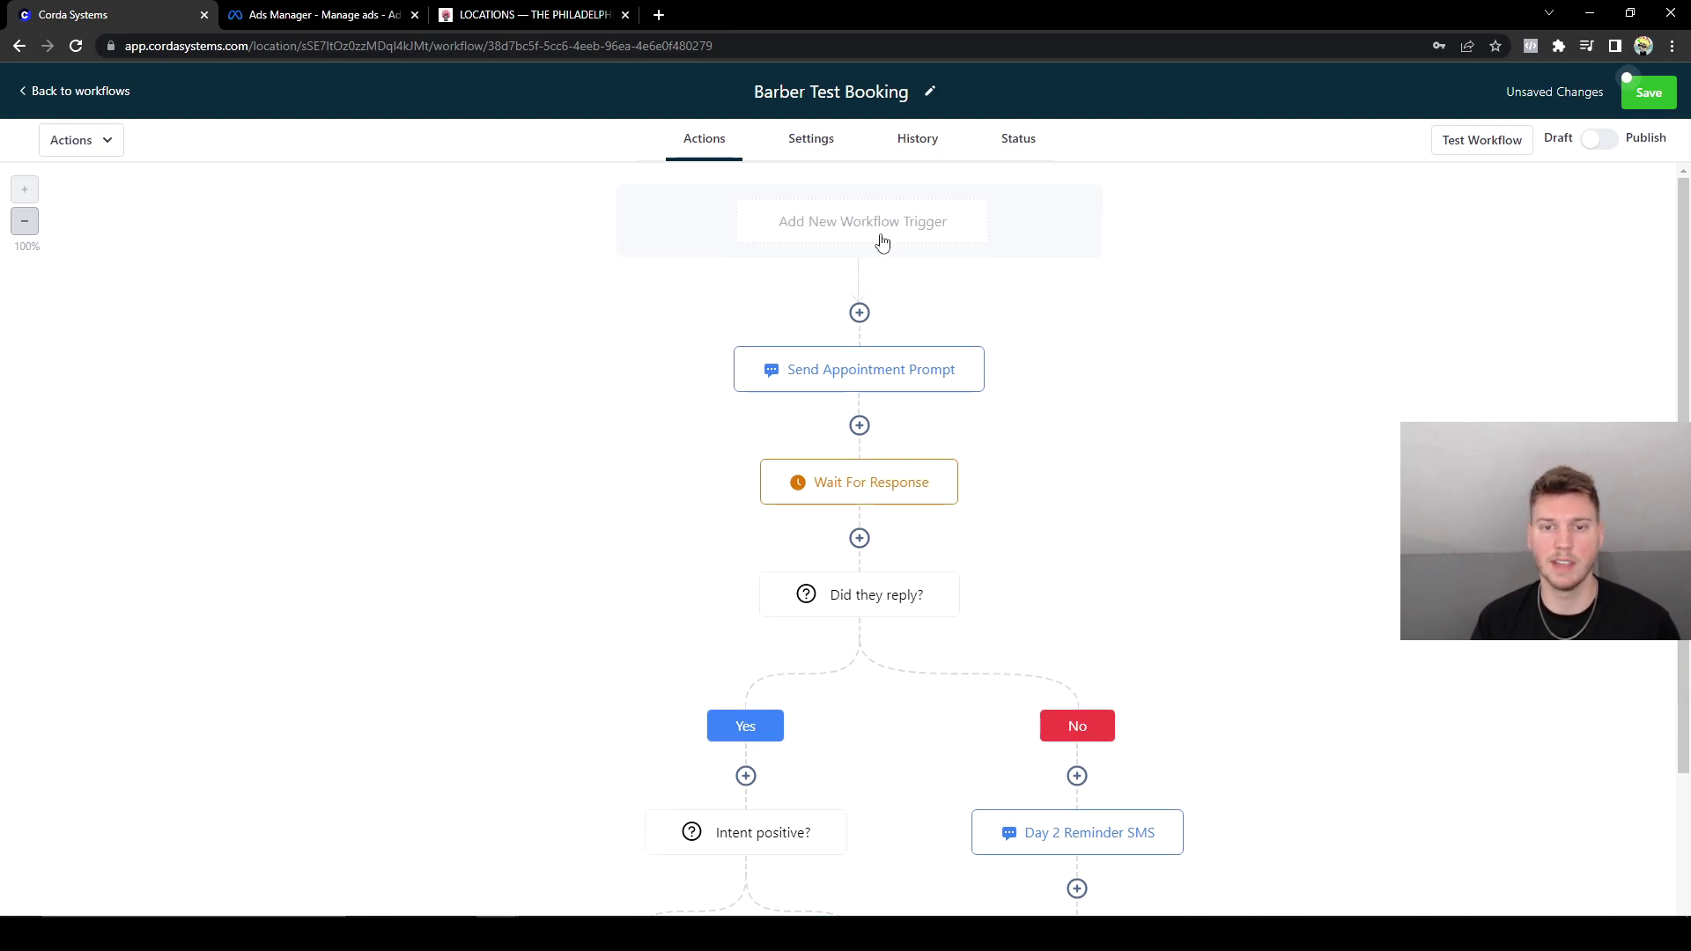
click(880, 238)
text(face)
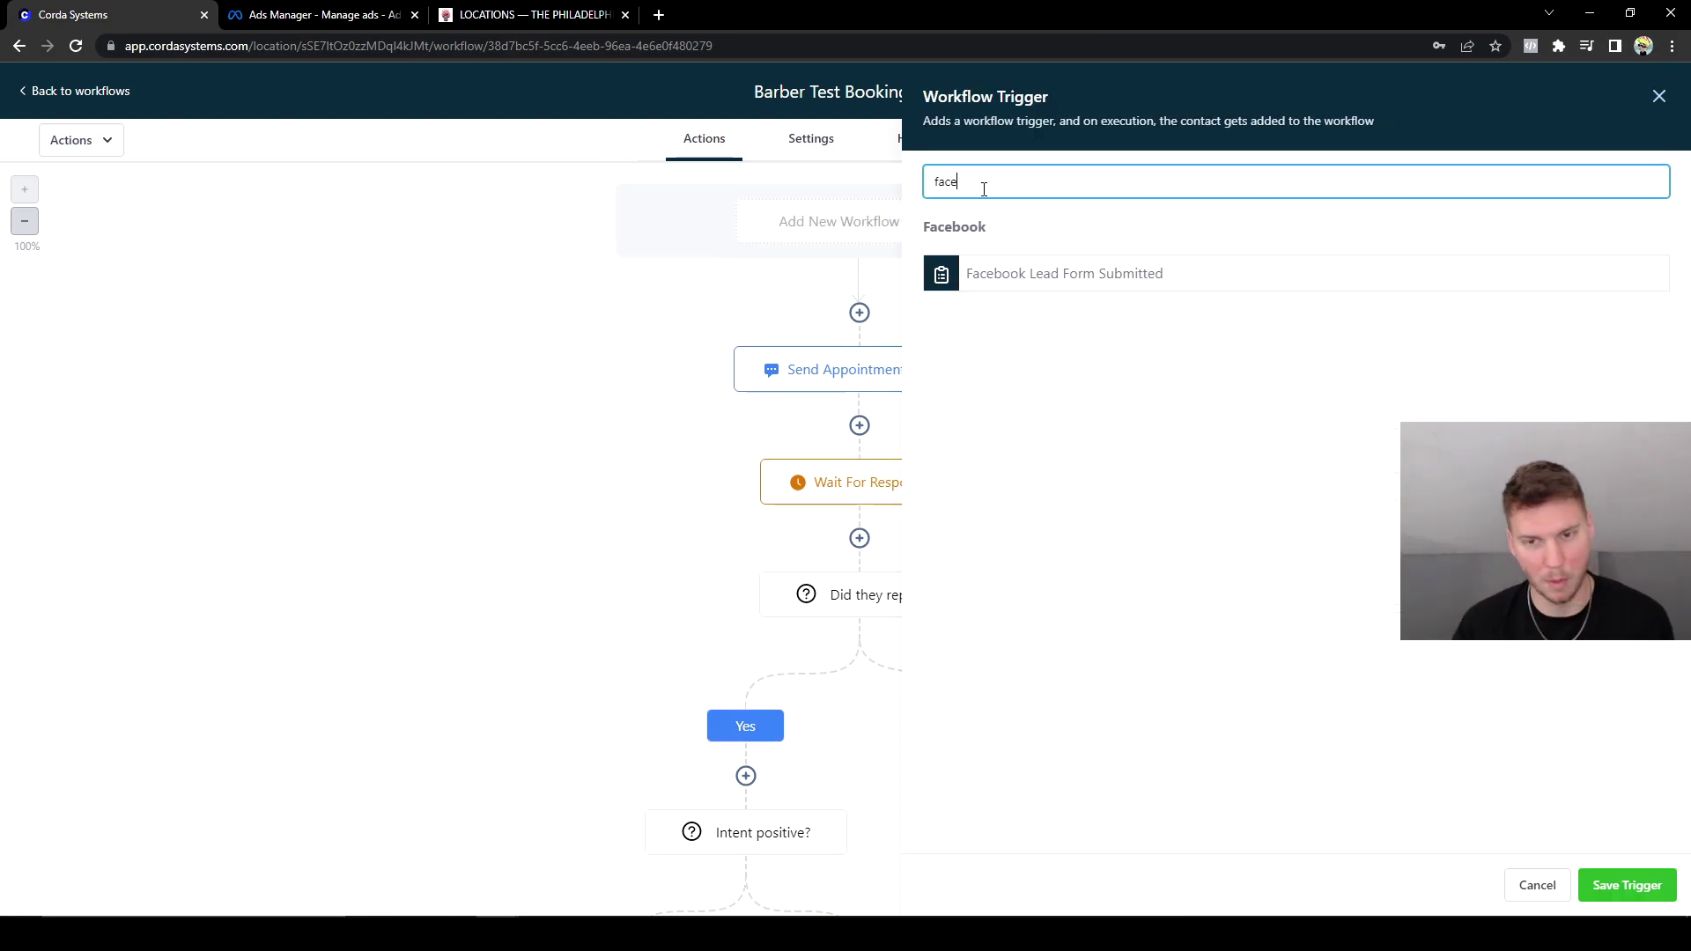
click(1099, 279)
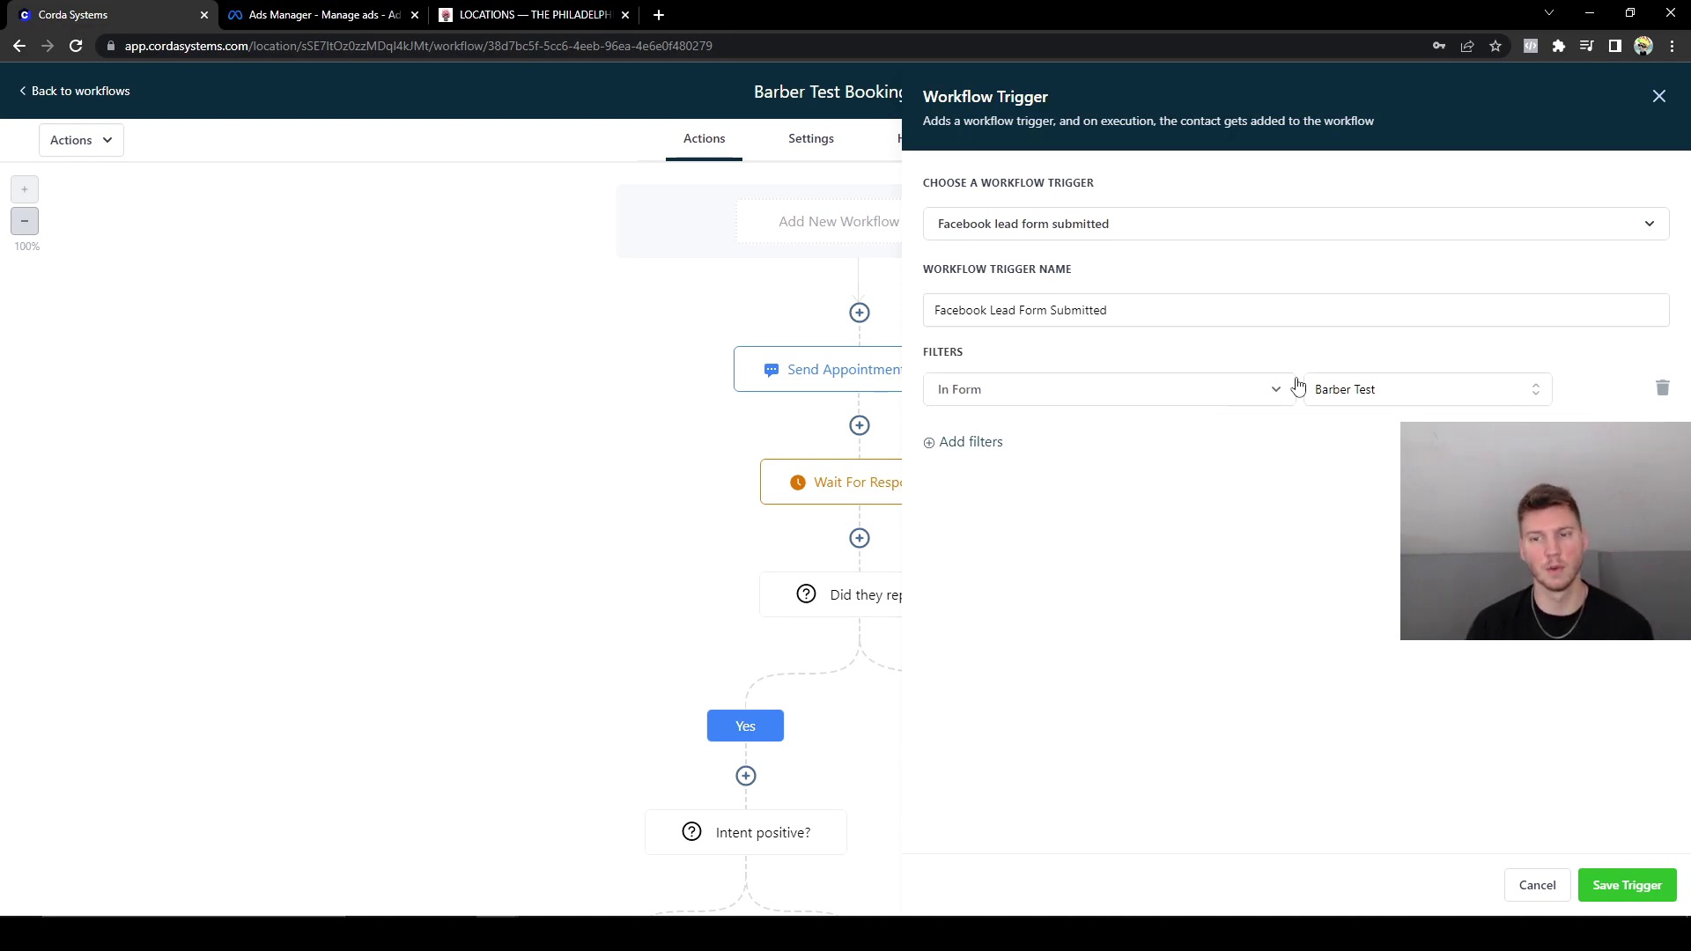
click(1626, 888)
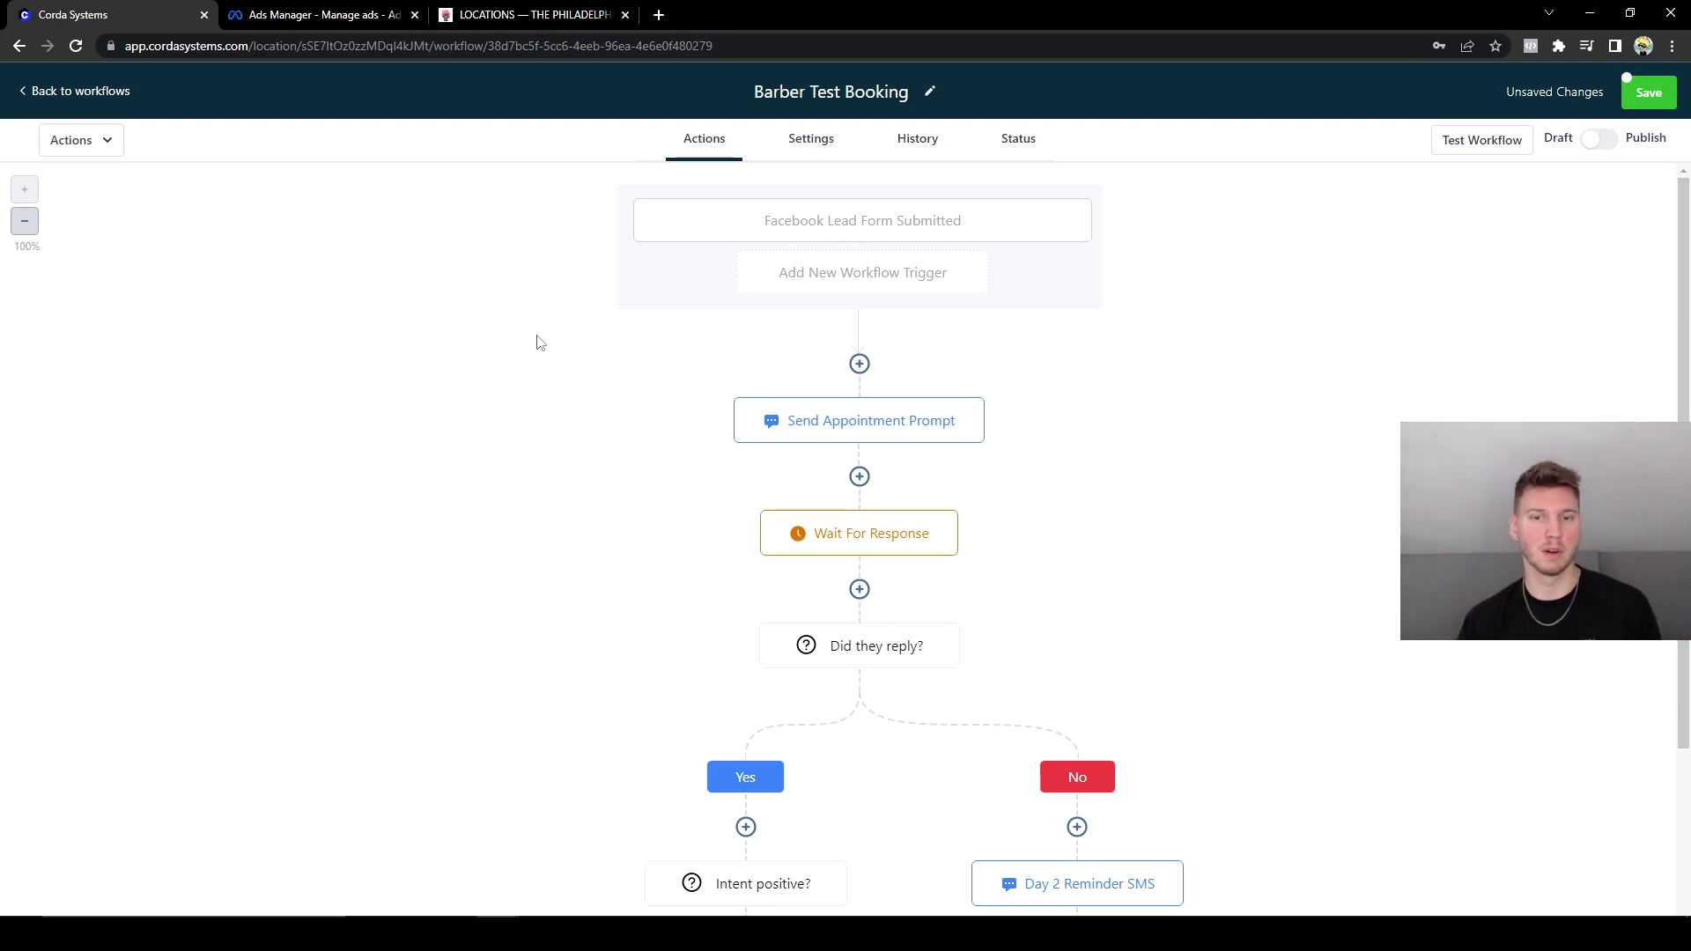
Scroll through the workflow to review it with the new trigger.
scroll(540, 342, down, 1)
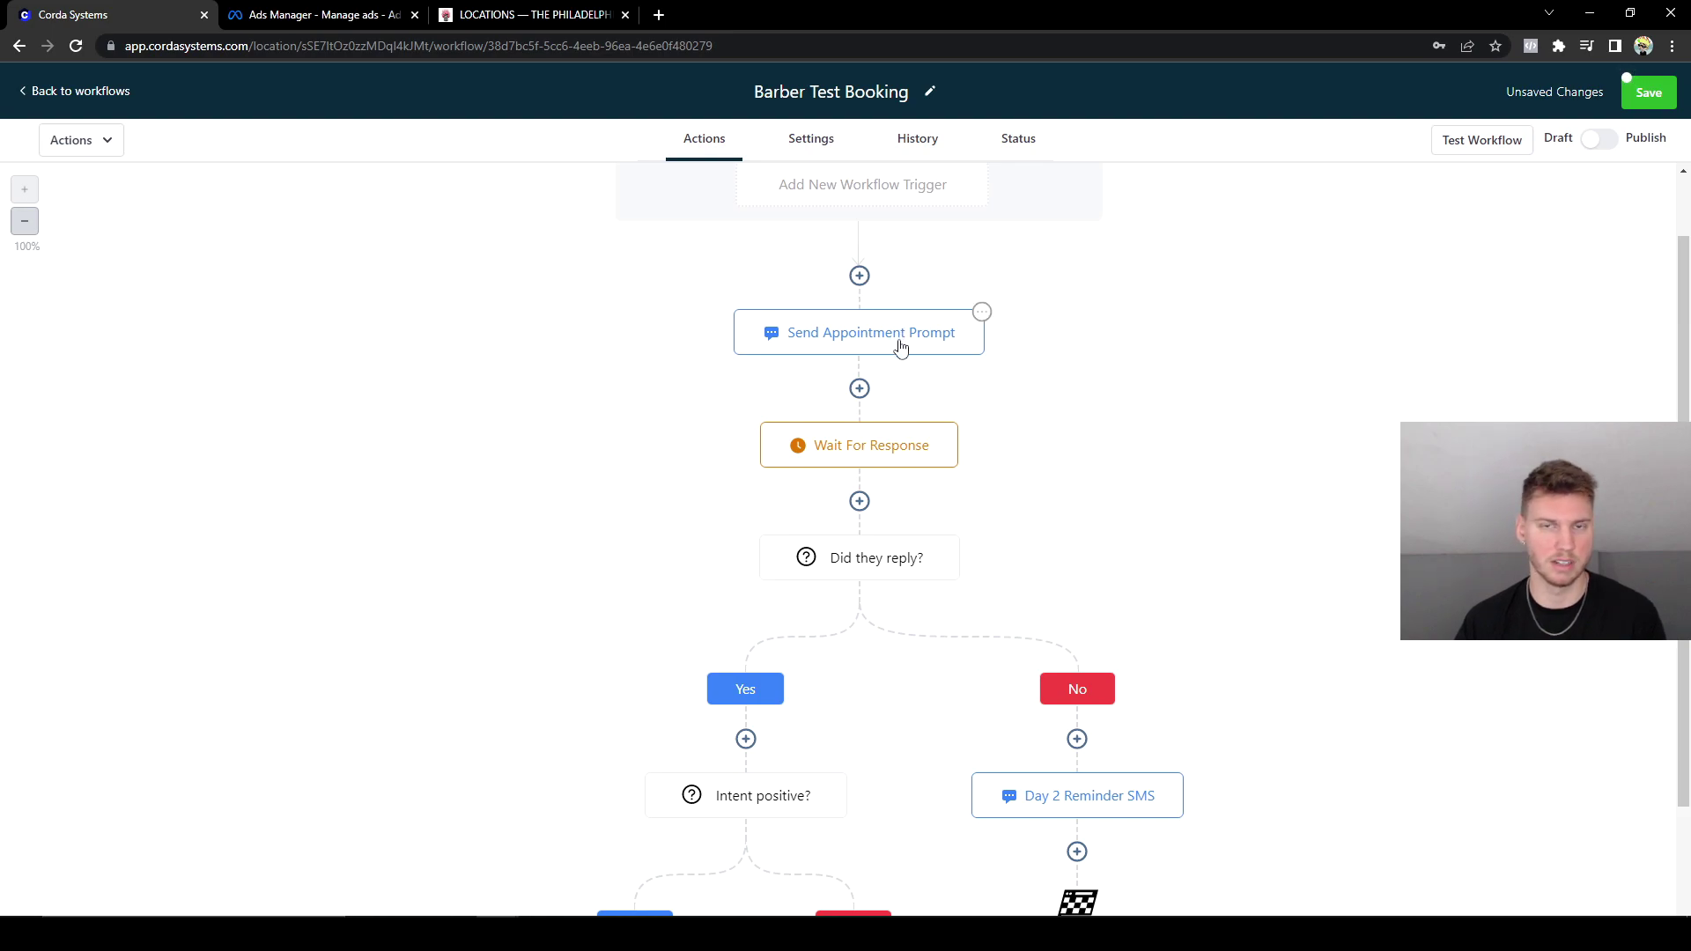
scroll(1108, 381, up, 1)
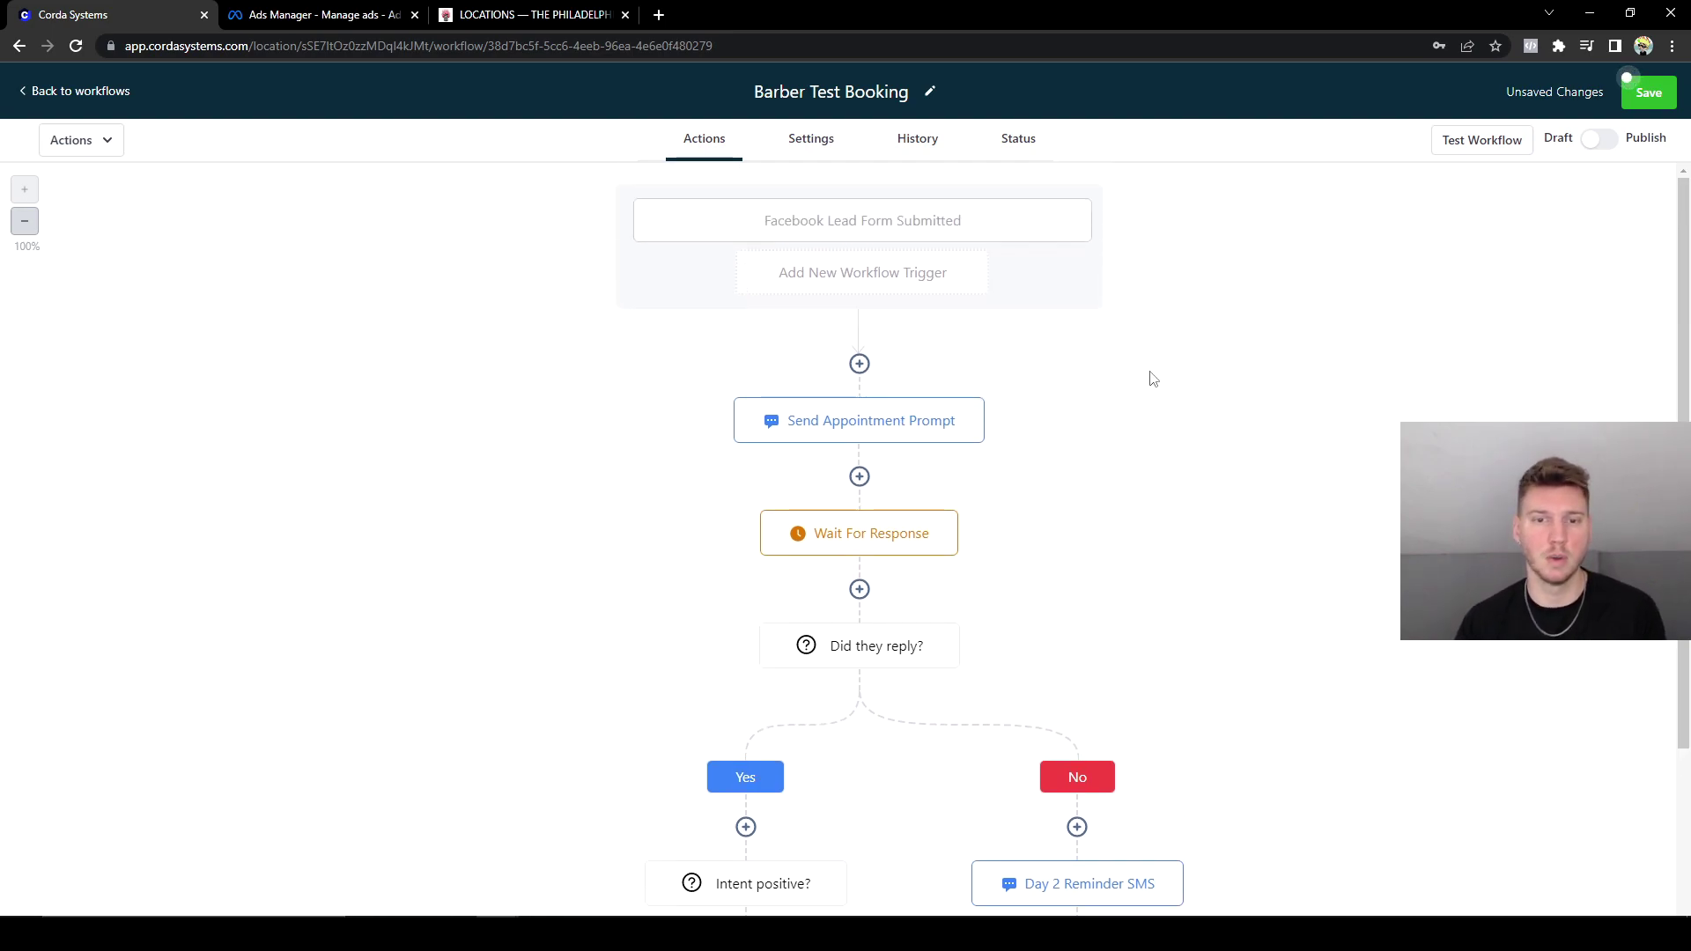
scroll(1230, 423, down, 3)
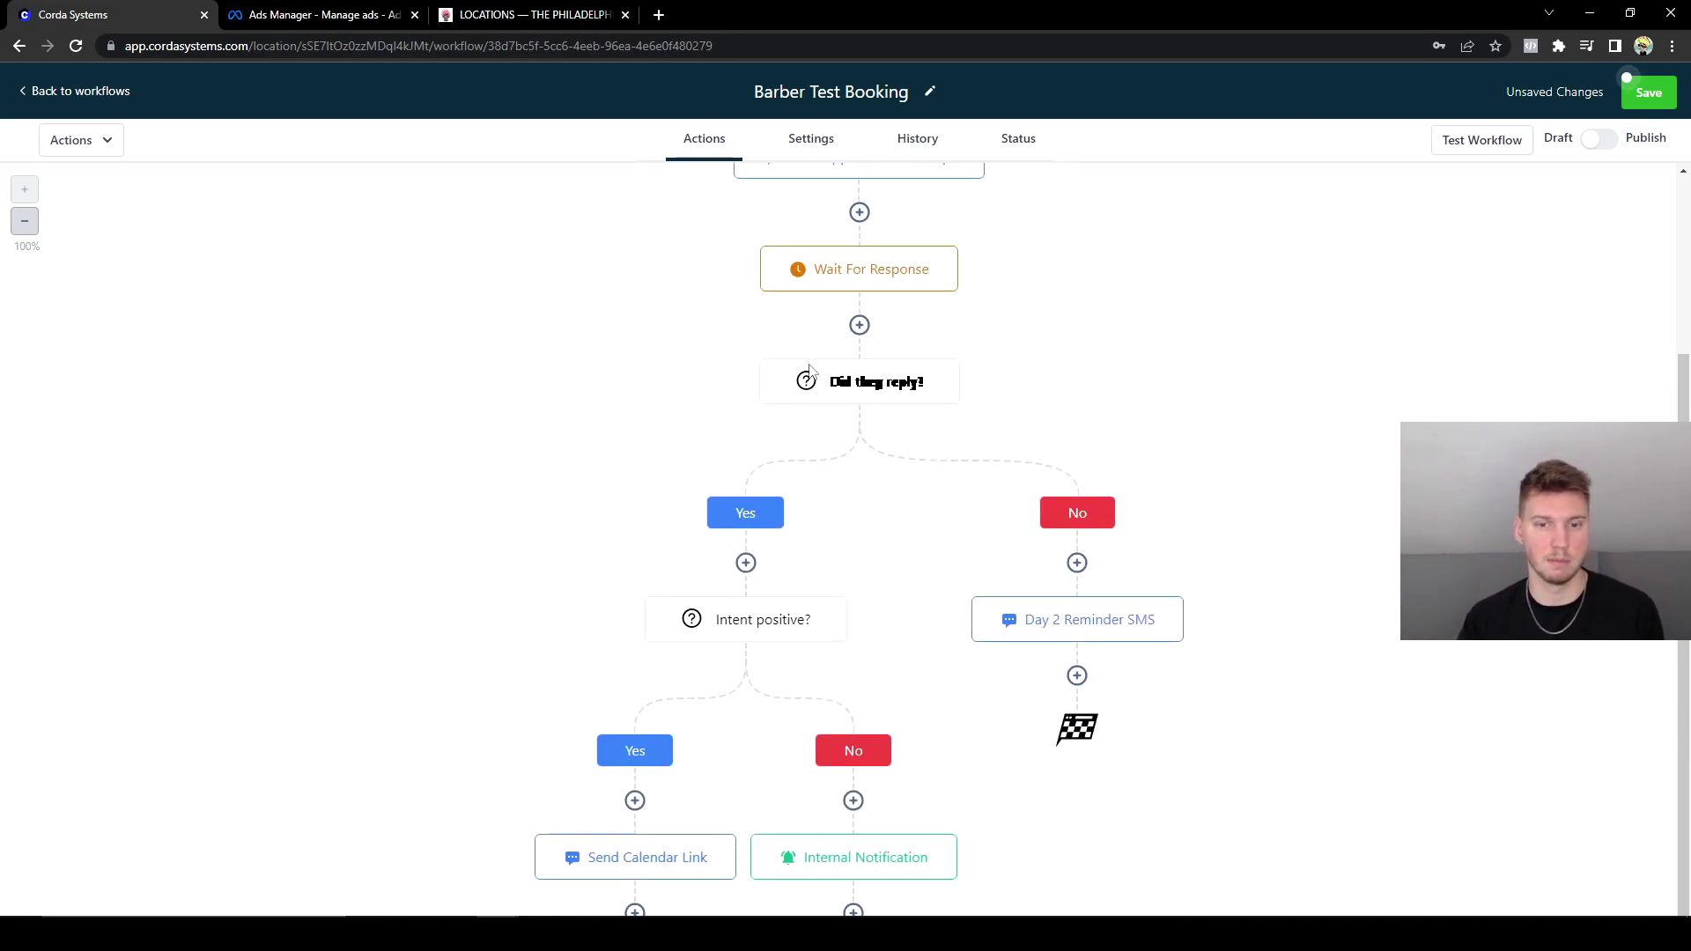
scroll(1004, 722, down, 1)
scroll(1002, 719, up, 4)
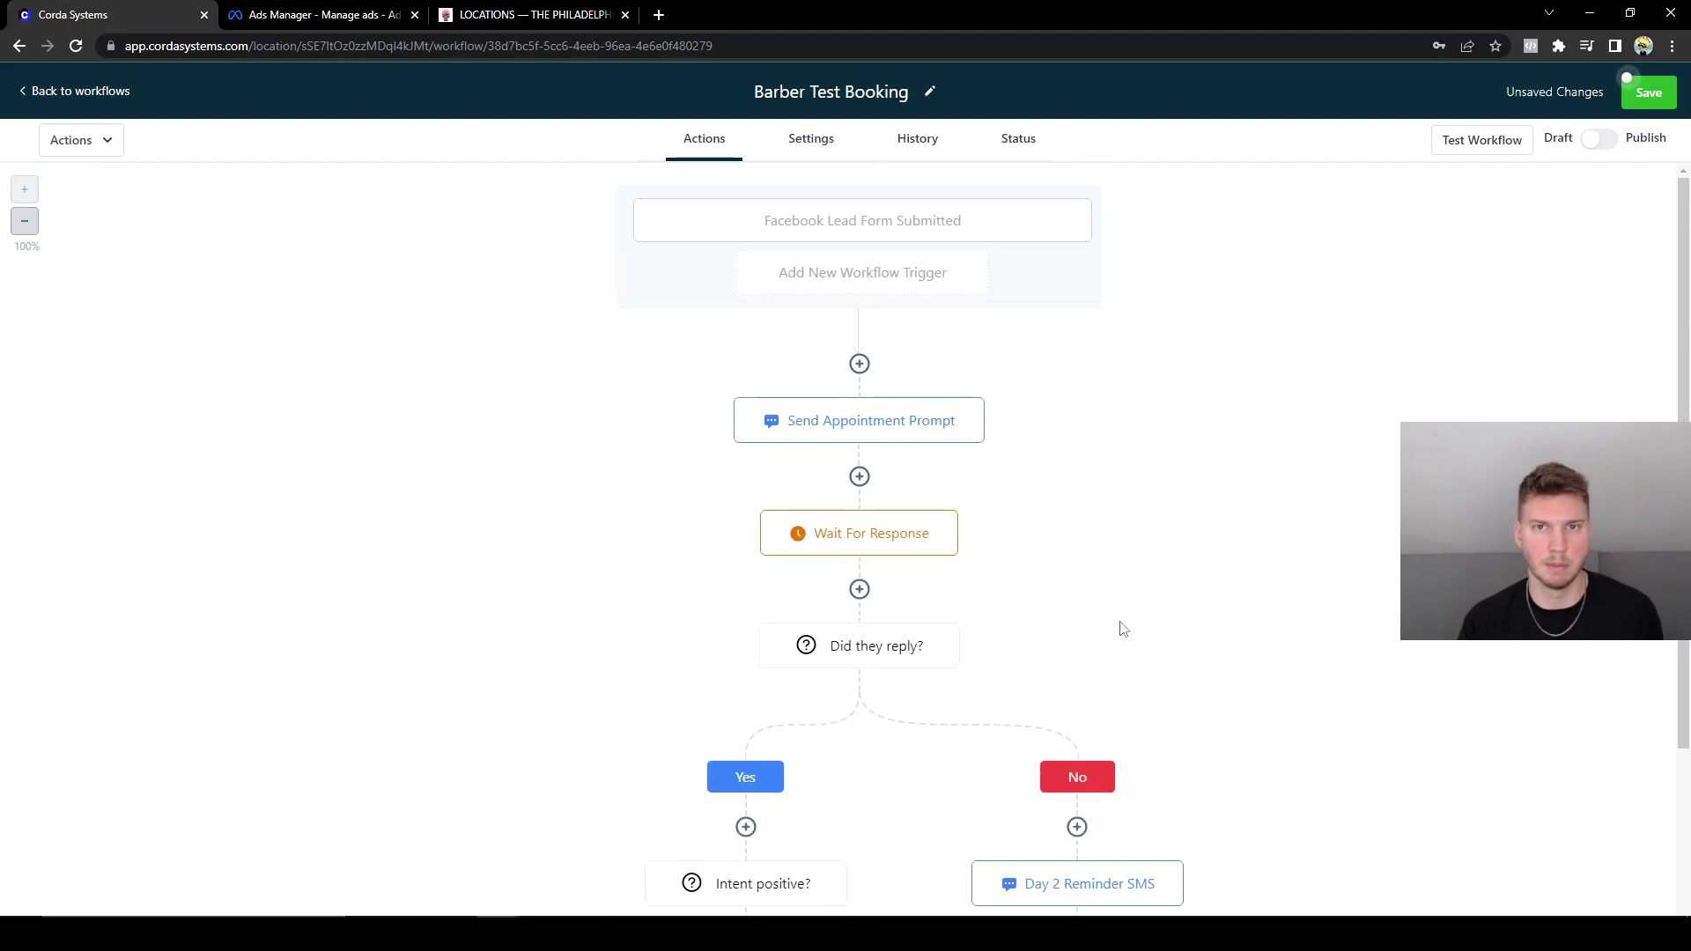
scroll(1232, 581, down, 1)
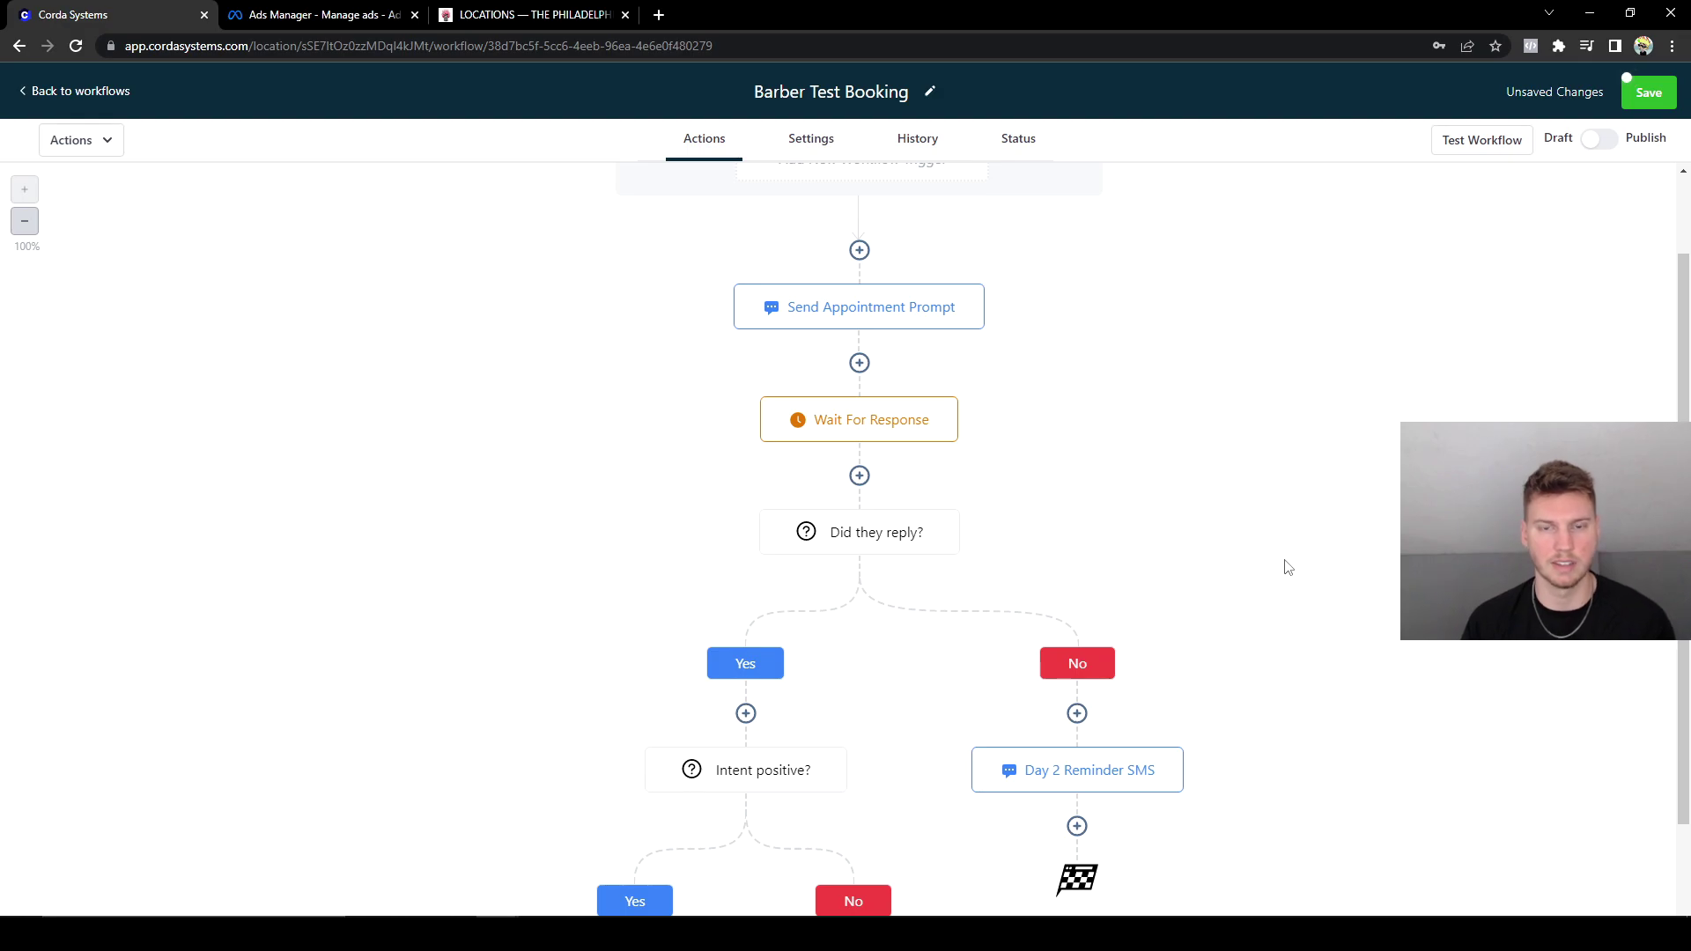
scroll(1287, 567, down, 2)
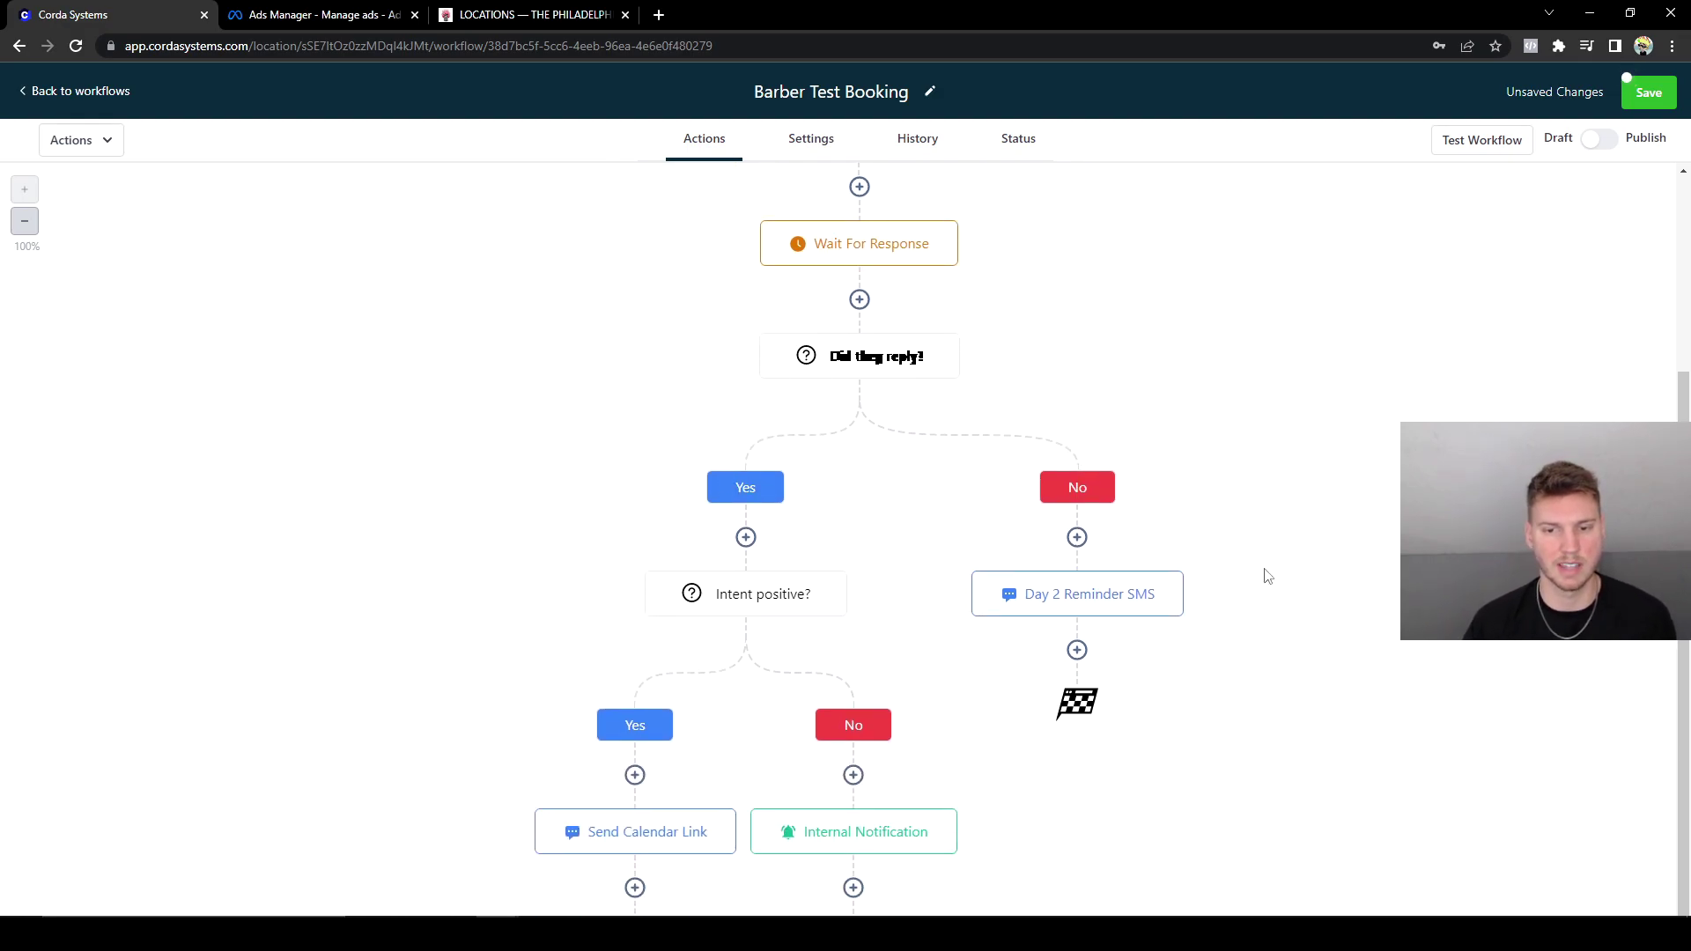
scroll(1224, 598, up, 3)
Check Default Settings, toggling Stop On Response on and back off, leaving Allow Multiple on.
click(793, 144)
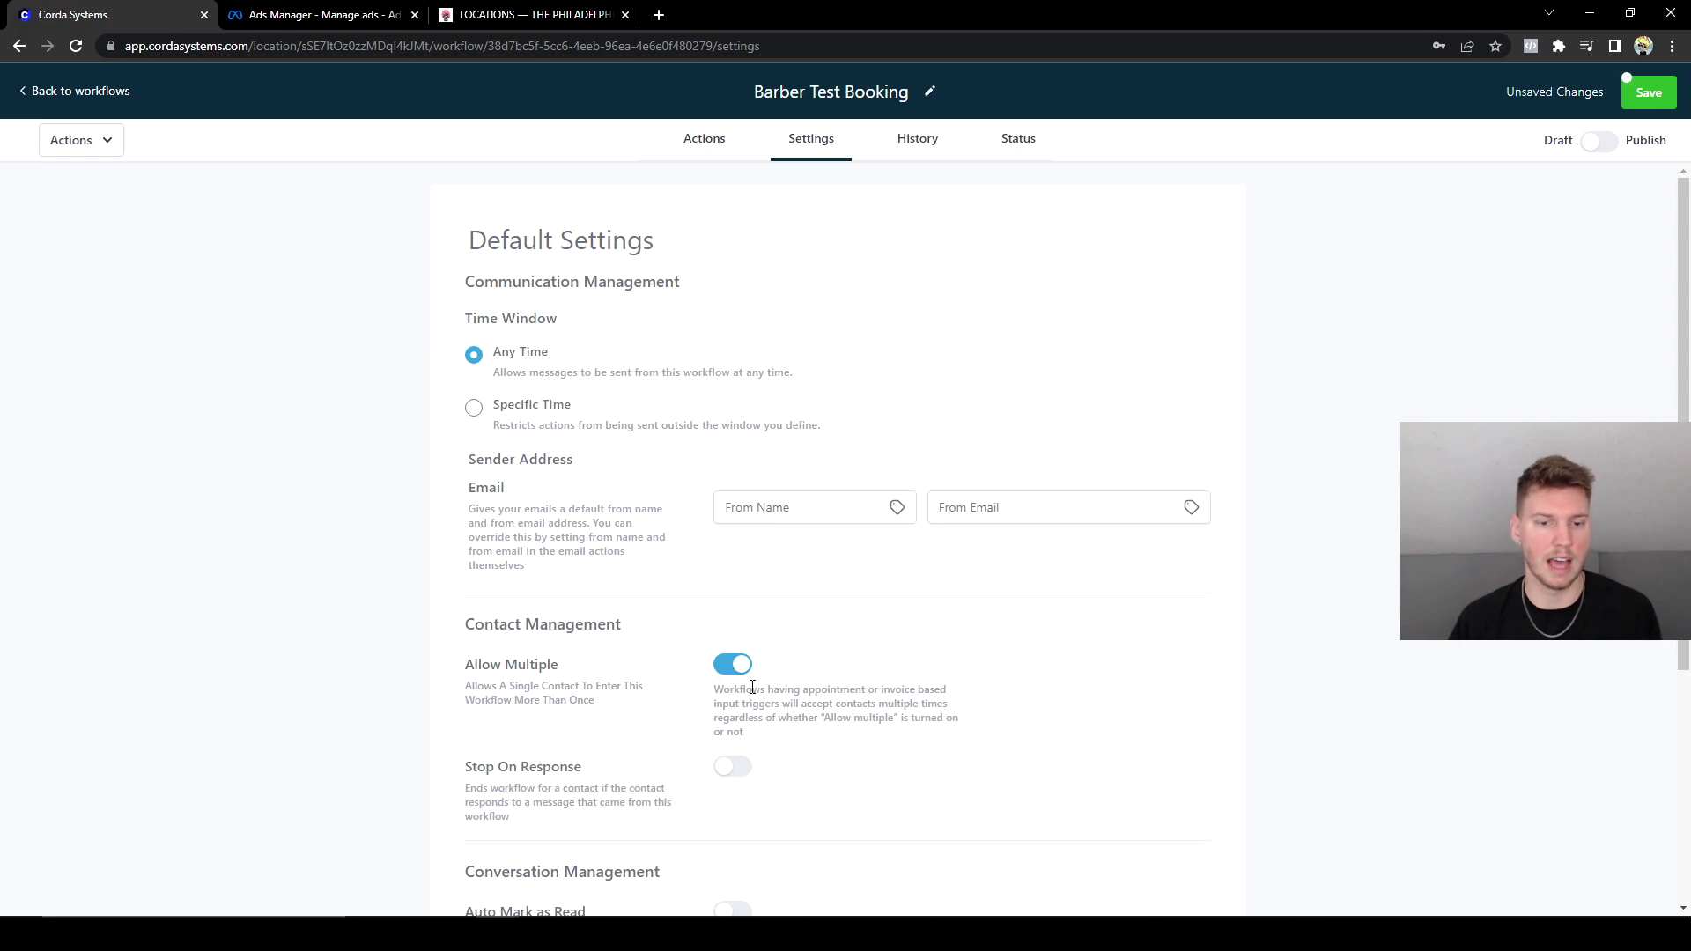
click(717, 142)
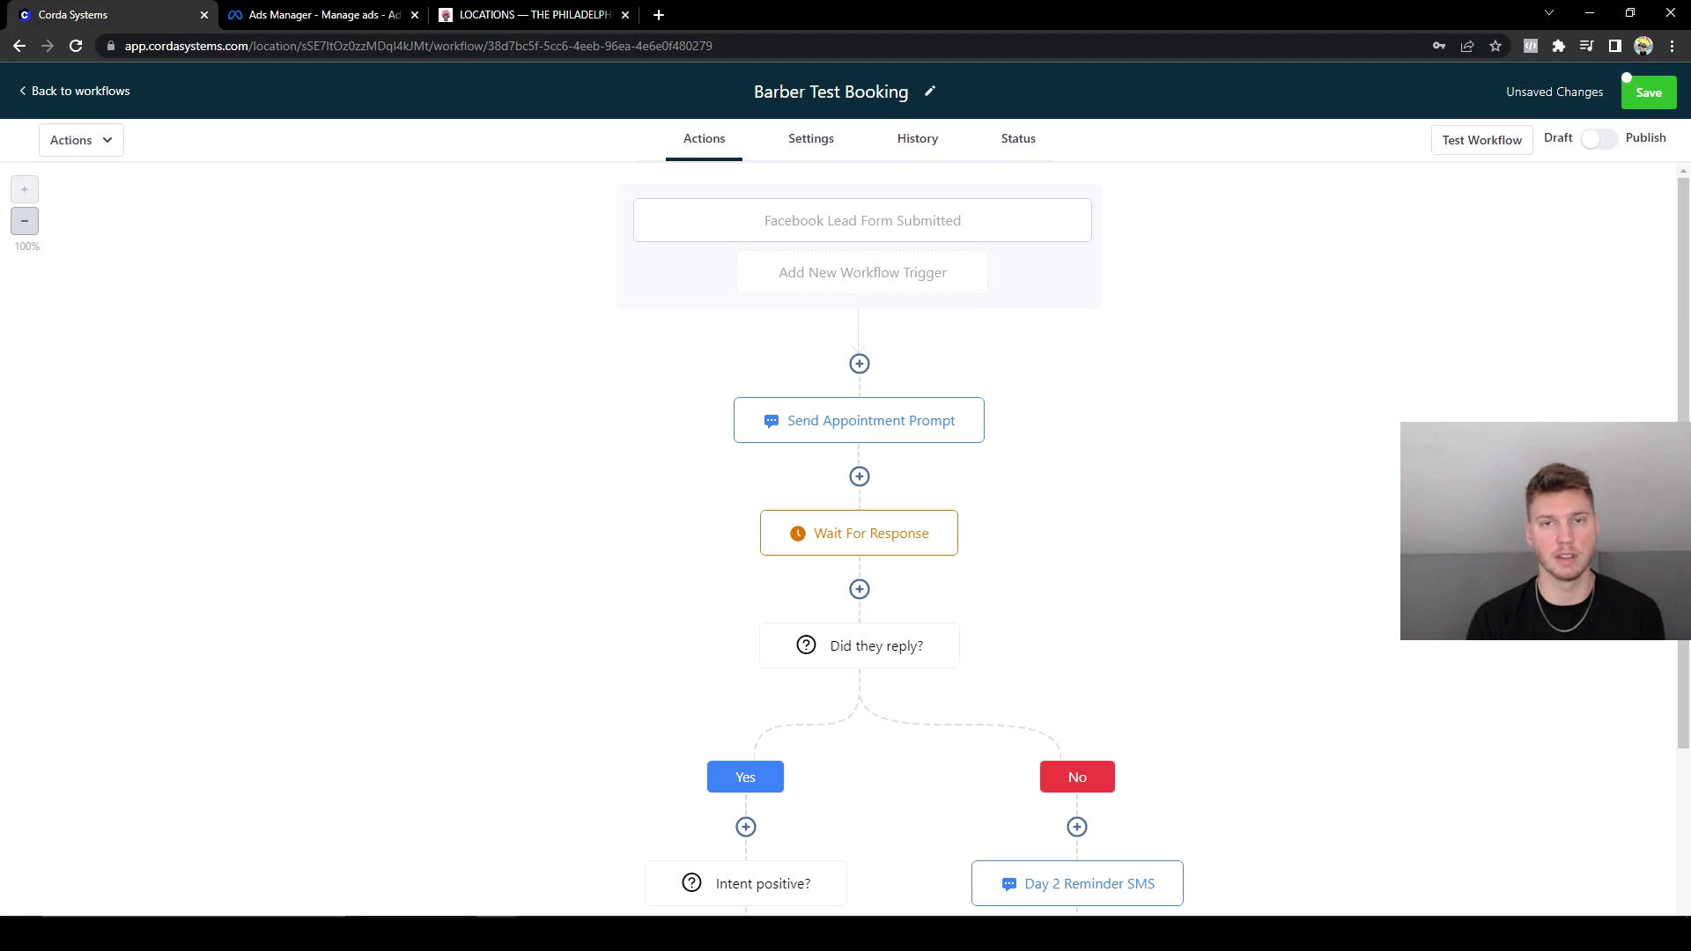
click(798, 150)
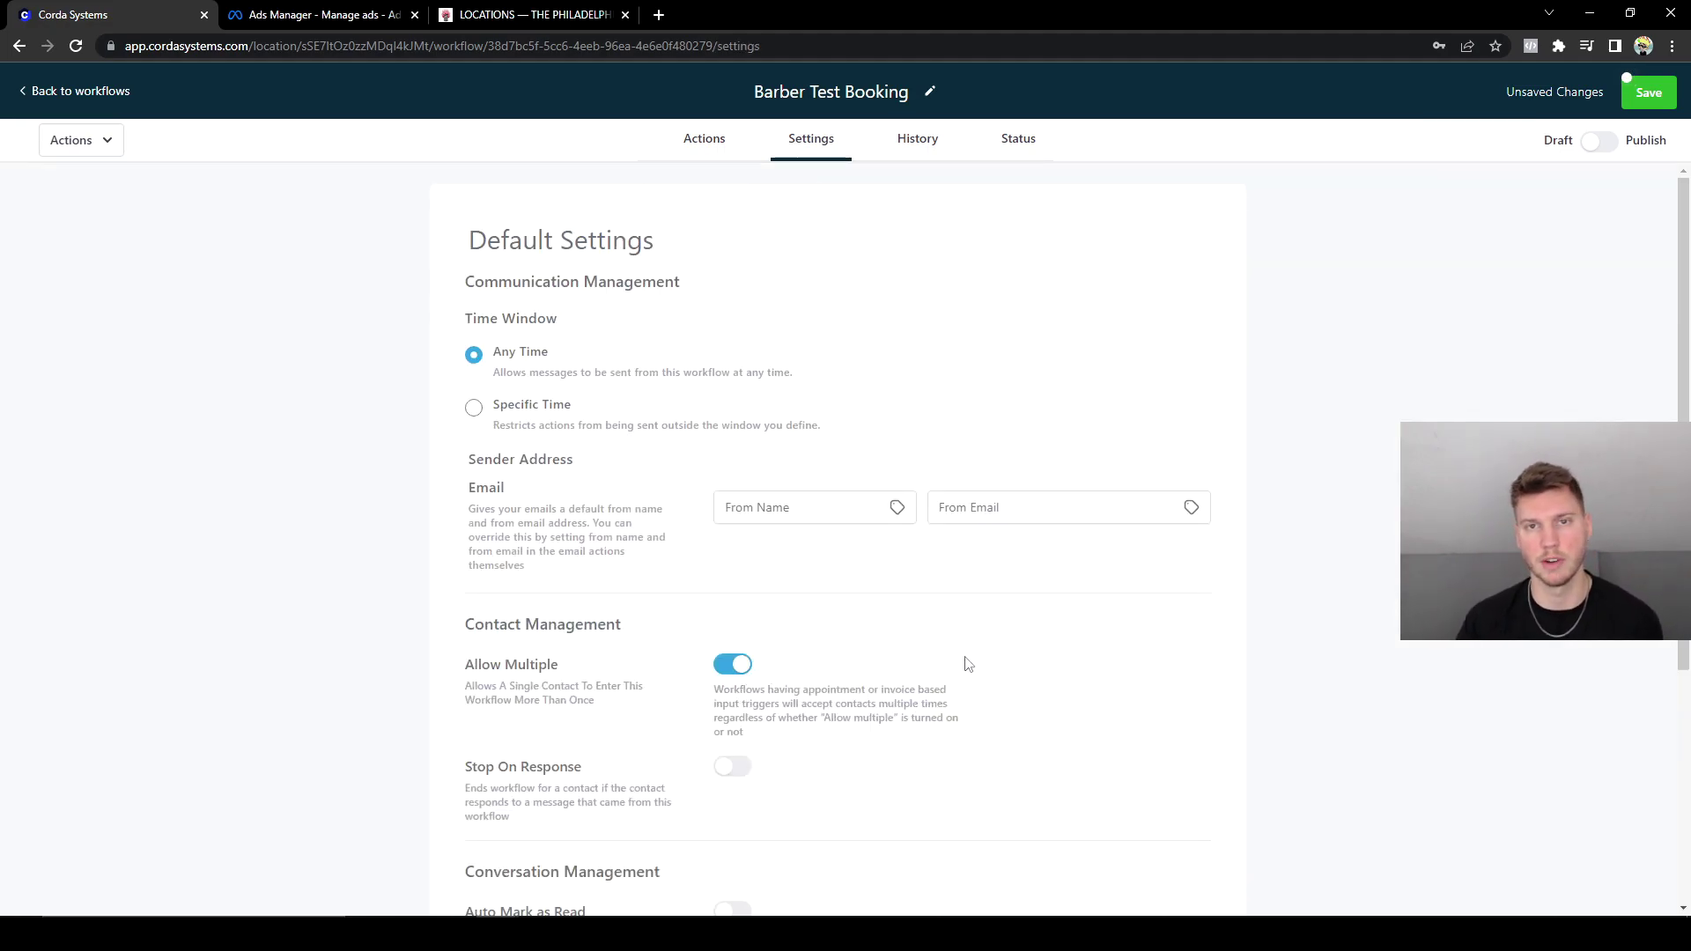
click(710, 145)
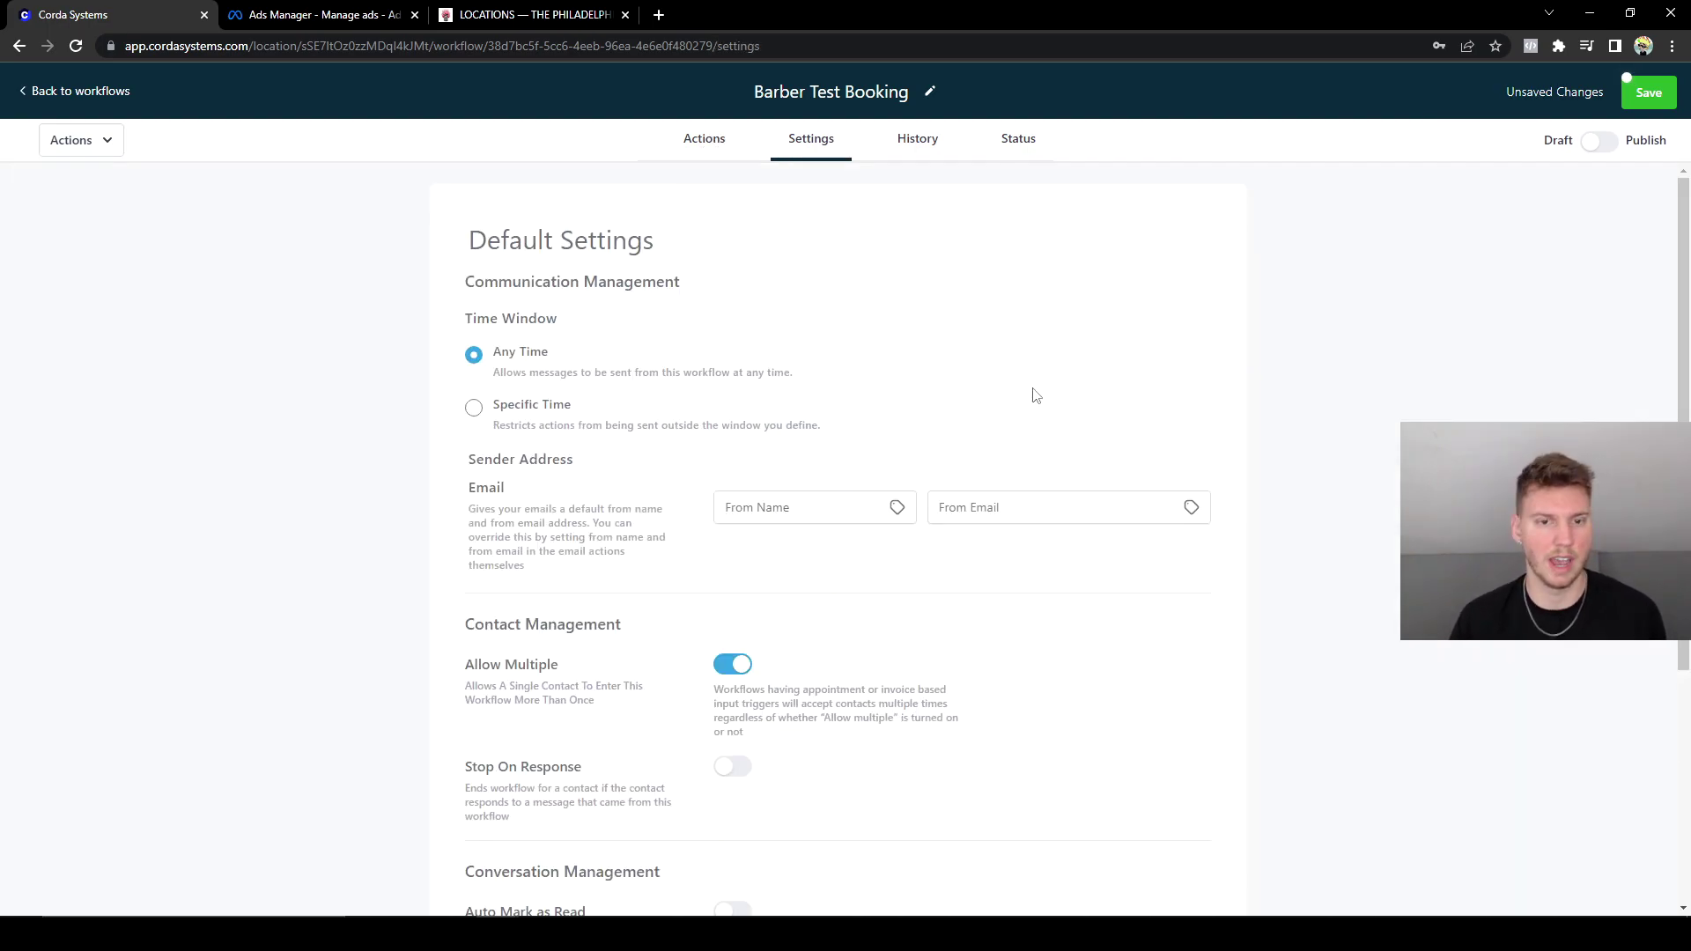
scroll(1036, 395, down, 3)
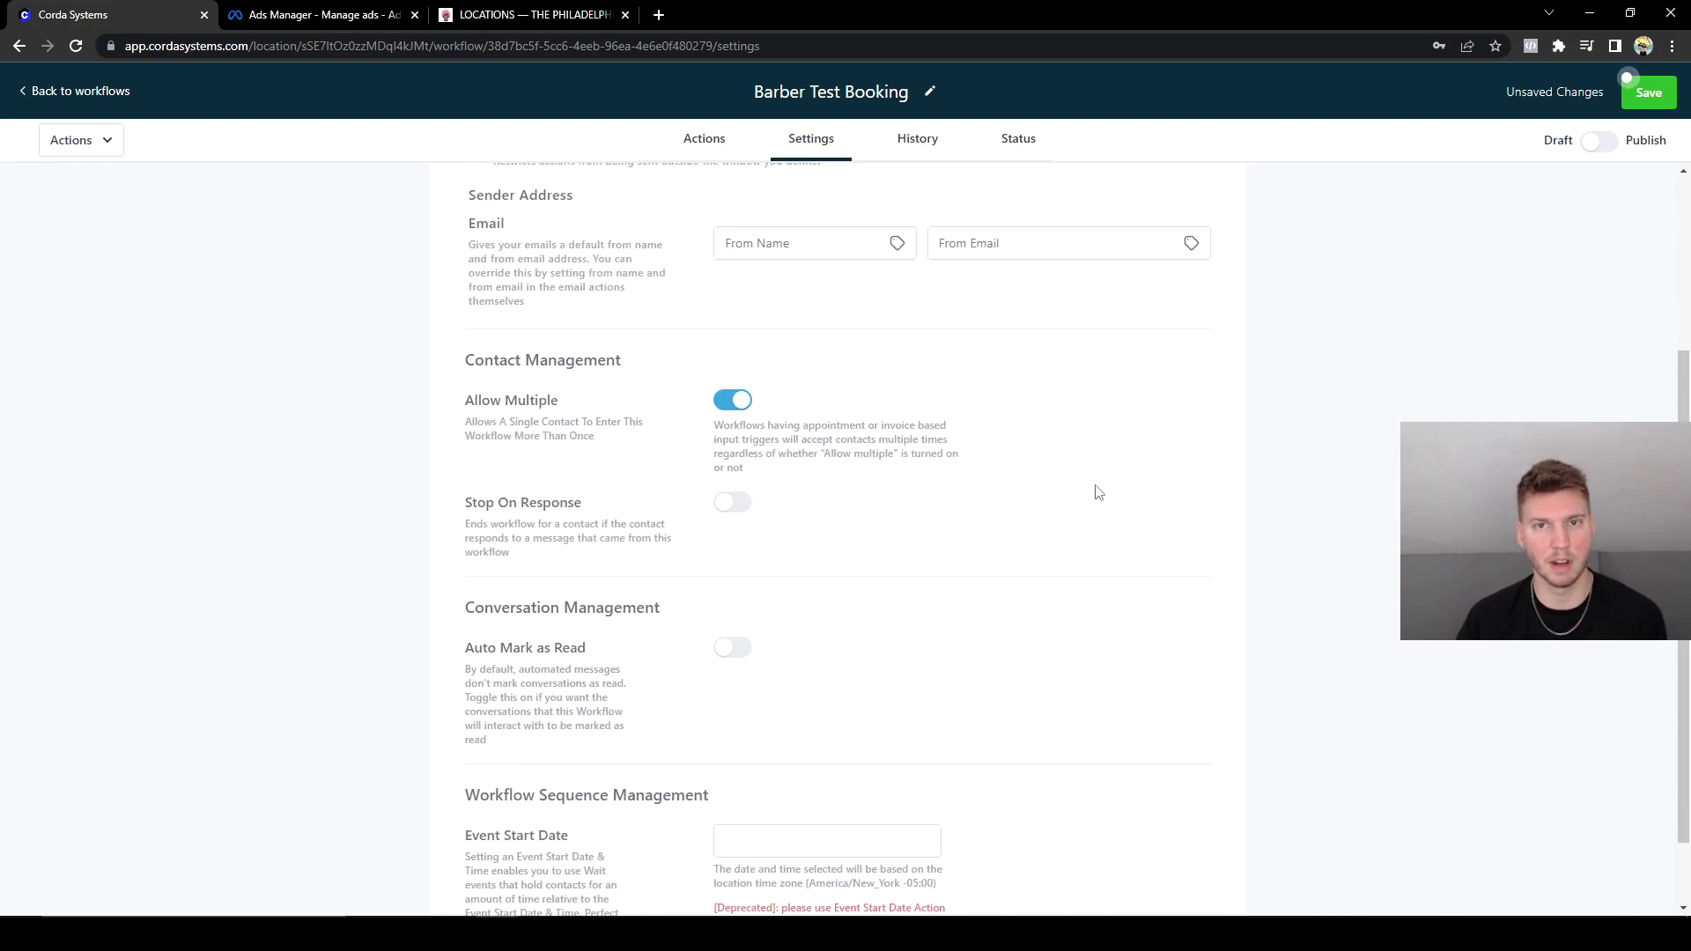
click(729, 505)
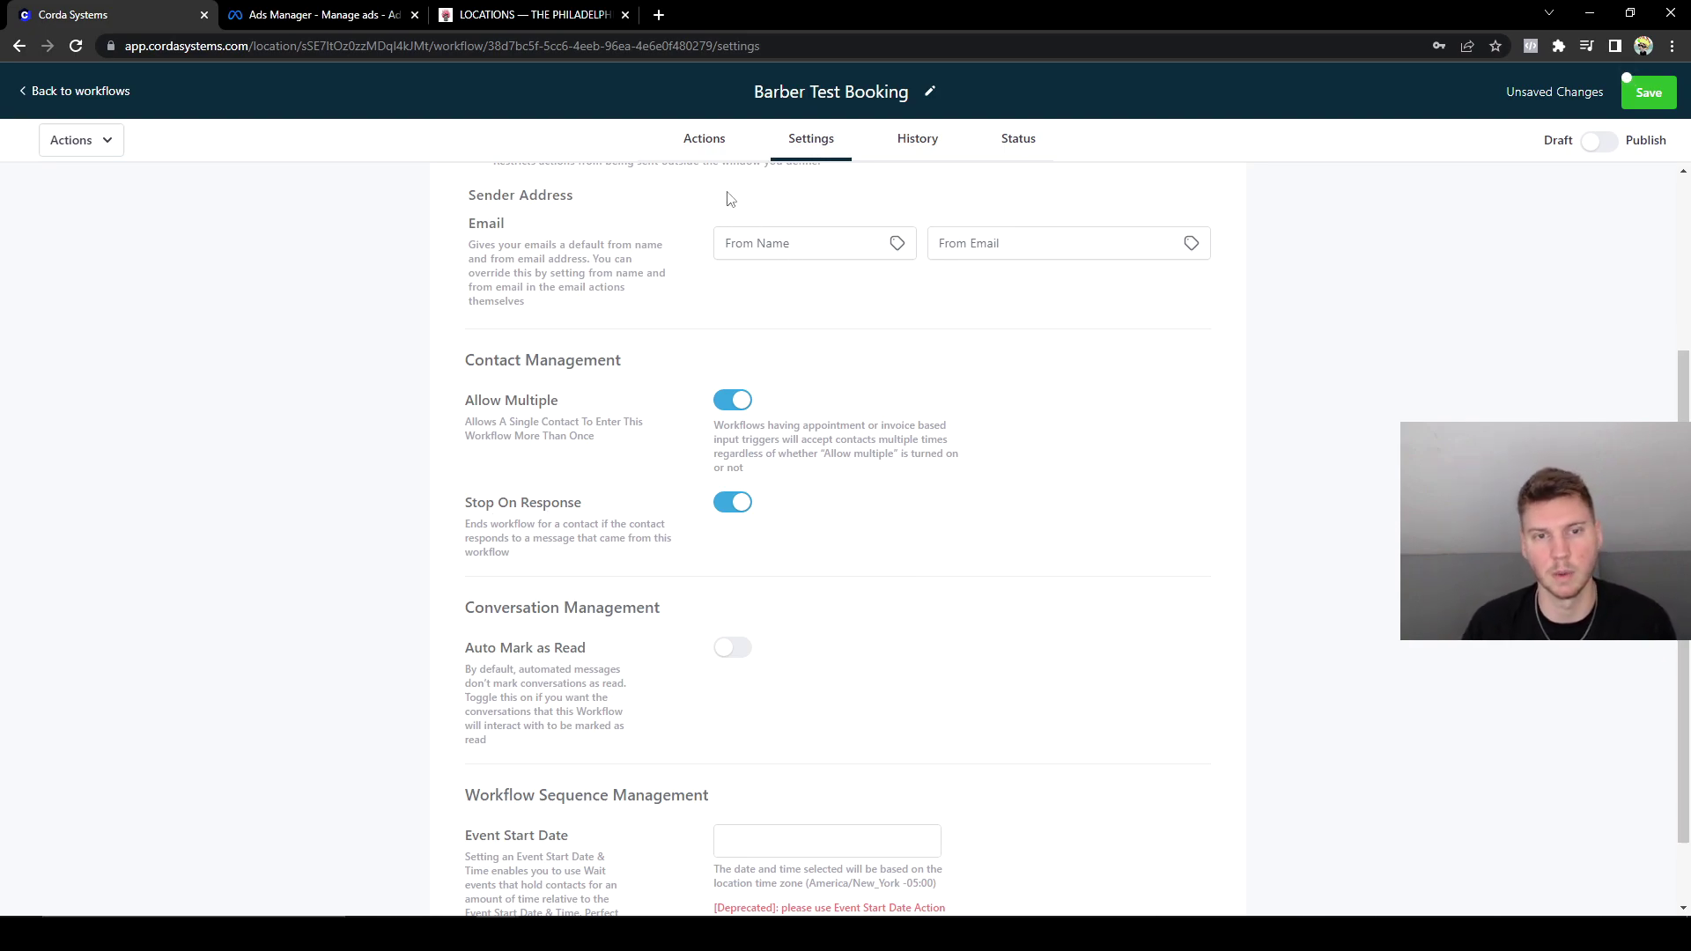
click(736, 510)
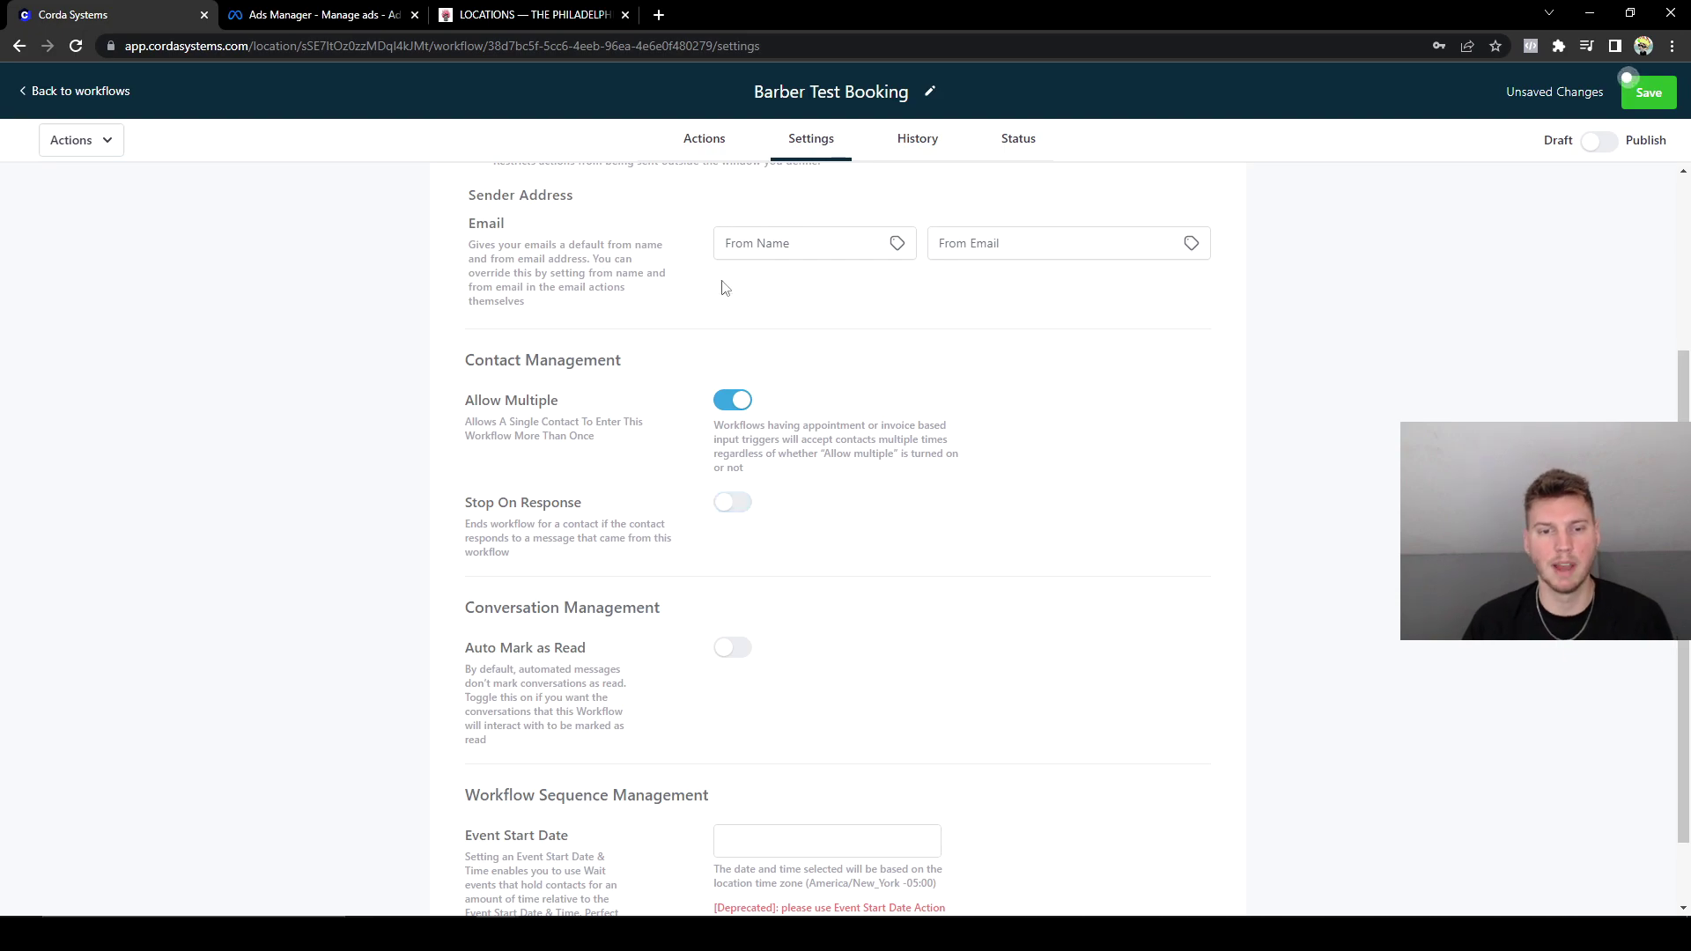
click(683, 147)
scroll(1291, 481, down, 3)
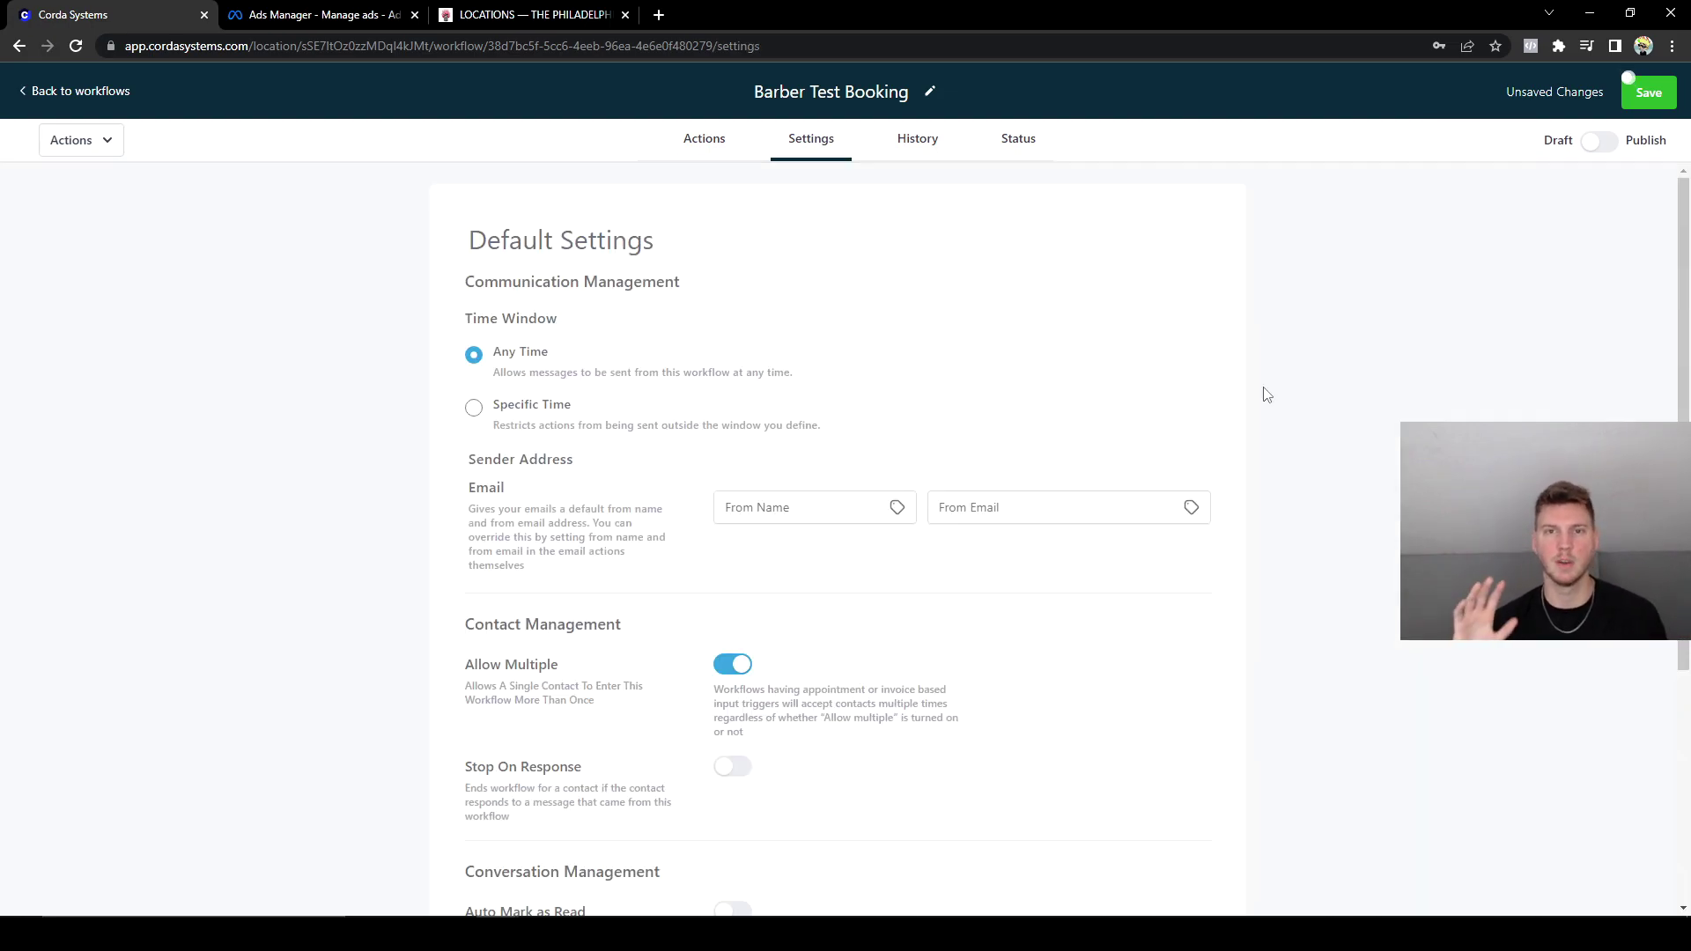
Return to the Actions canvas and scroll from the Facebook trigger through all reply and intent branches.
click(726, 141)
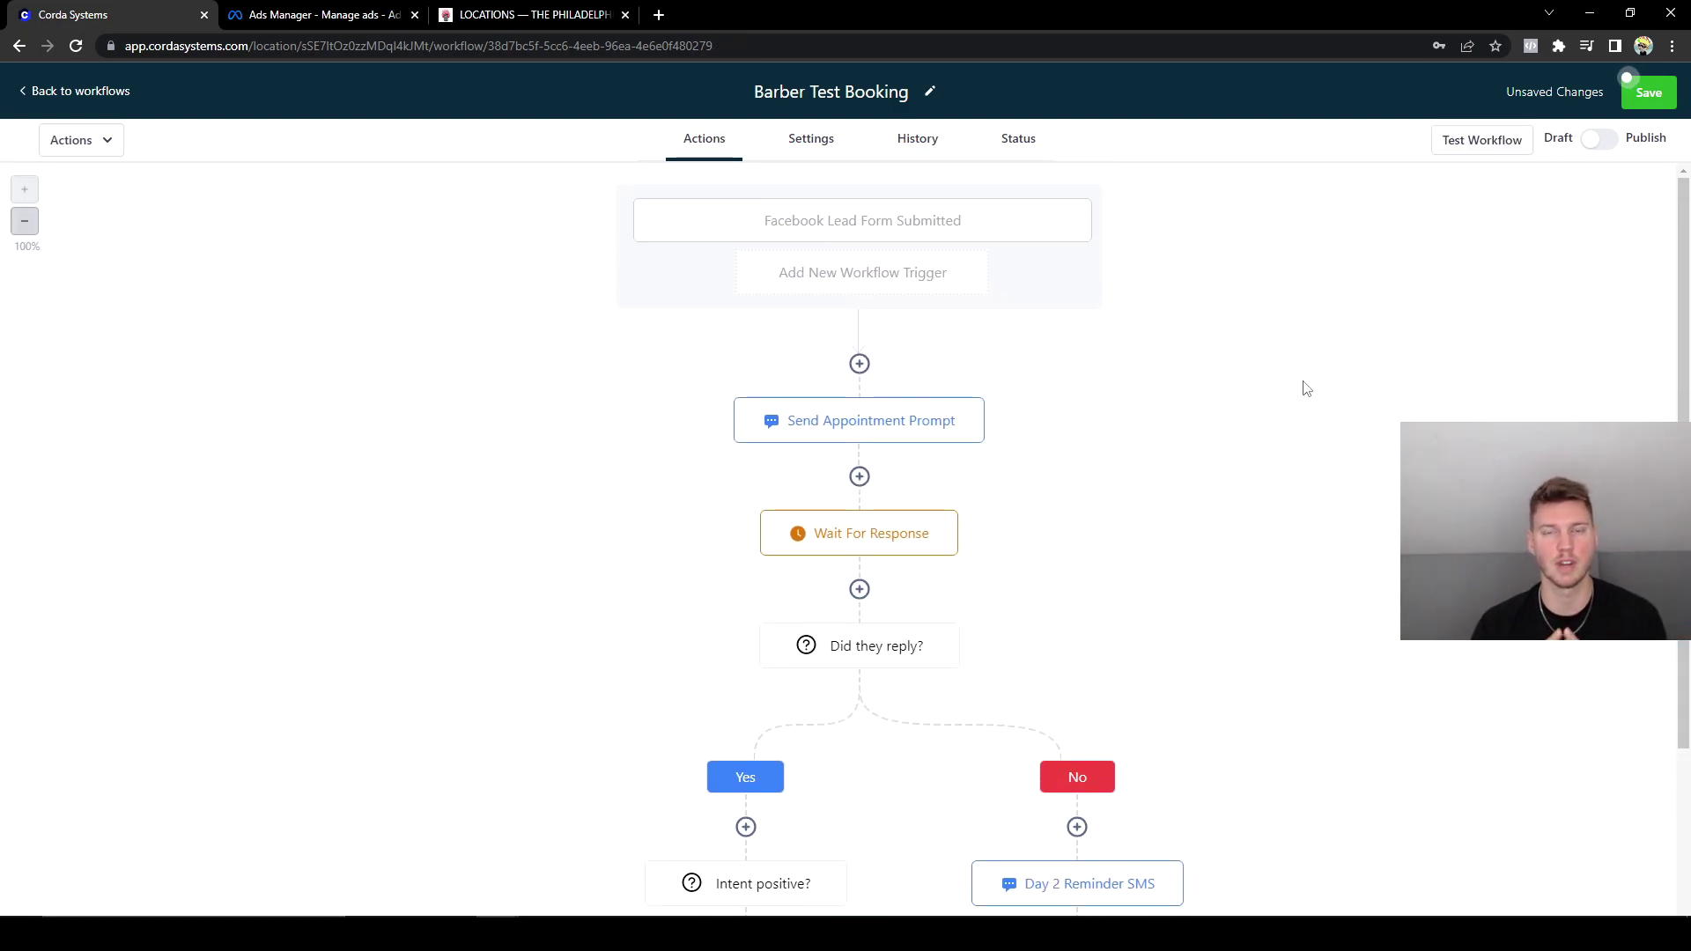
scroll(1309, 400, down, 2)
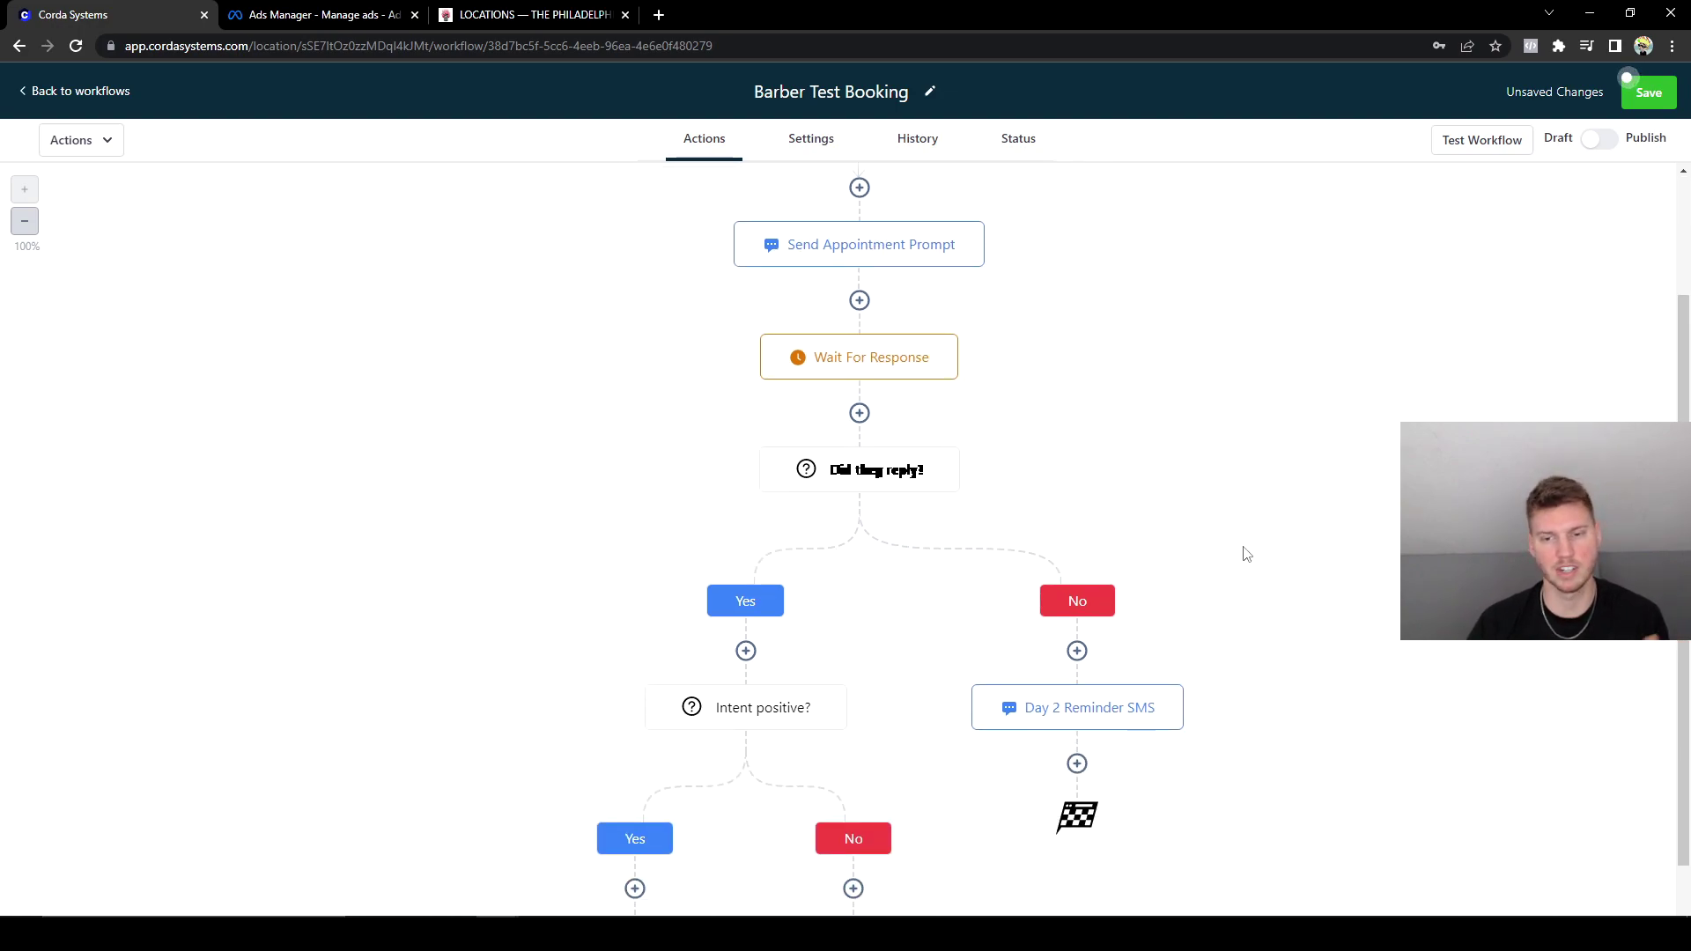
scroll(1367, 534, down, 2)
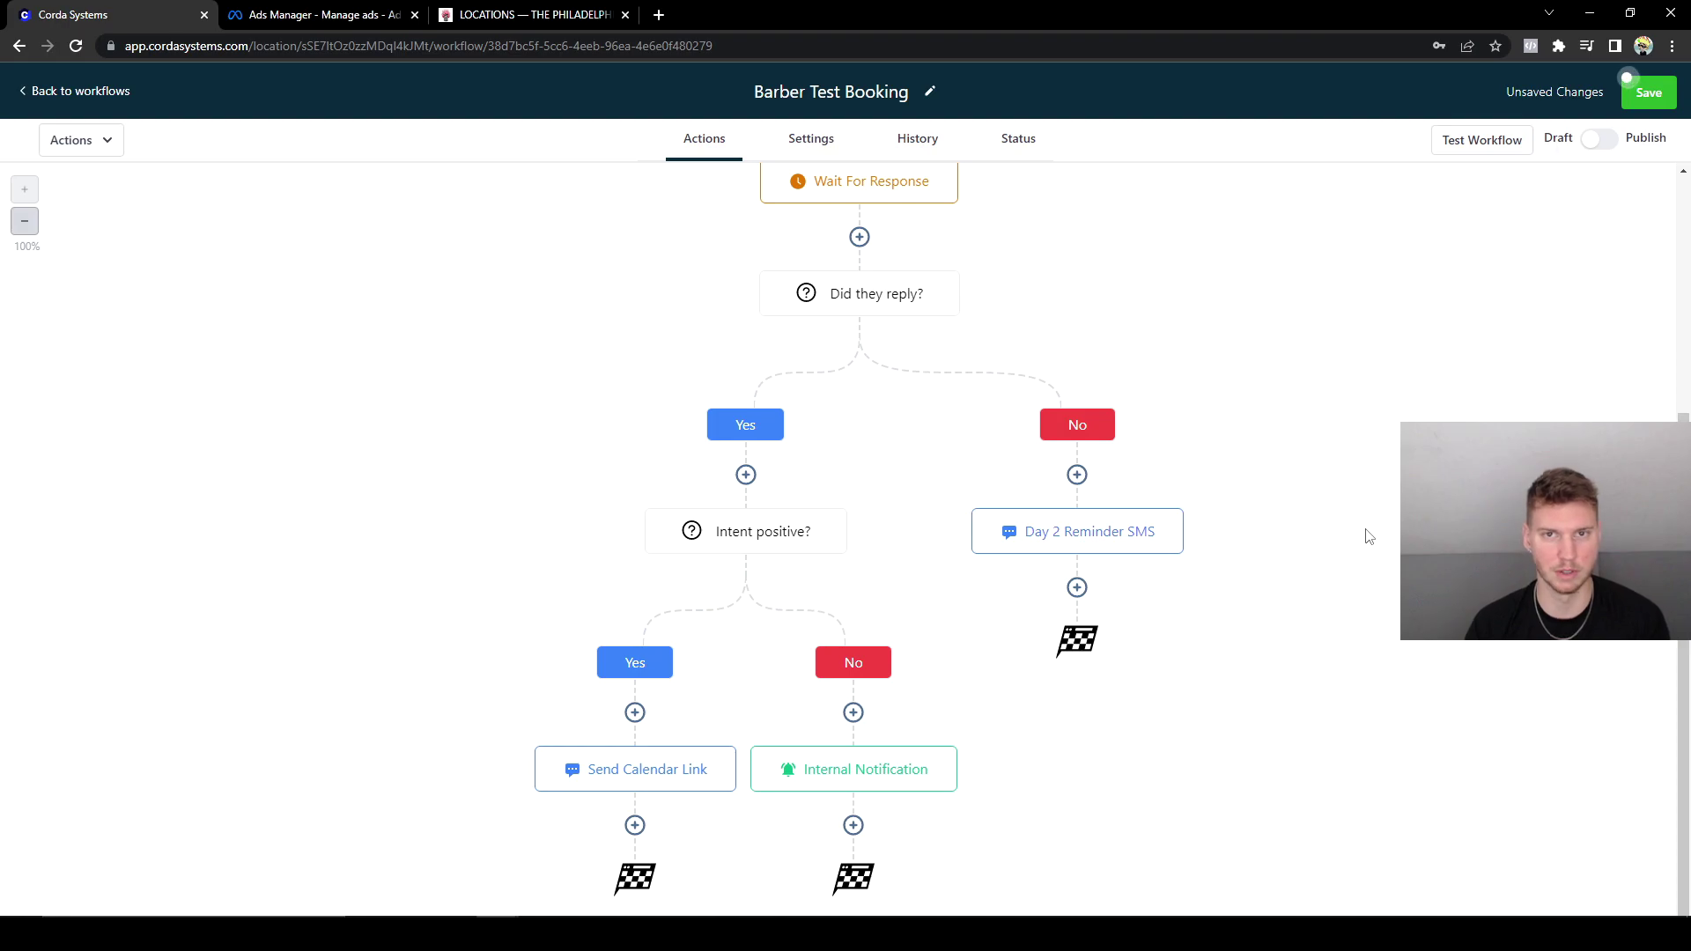
scroll(1368, 535, up, 4)
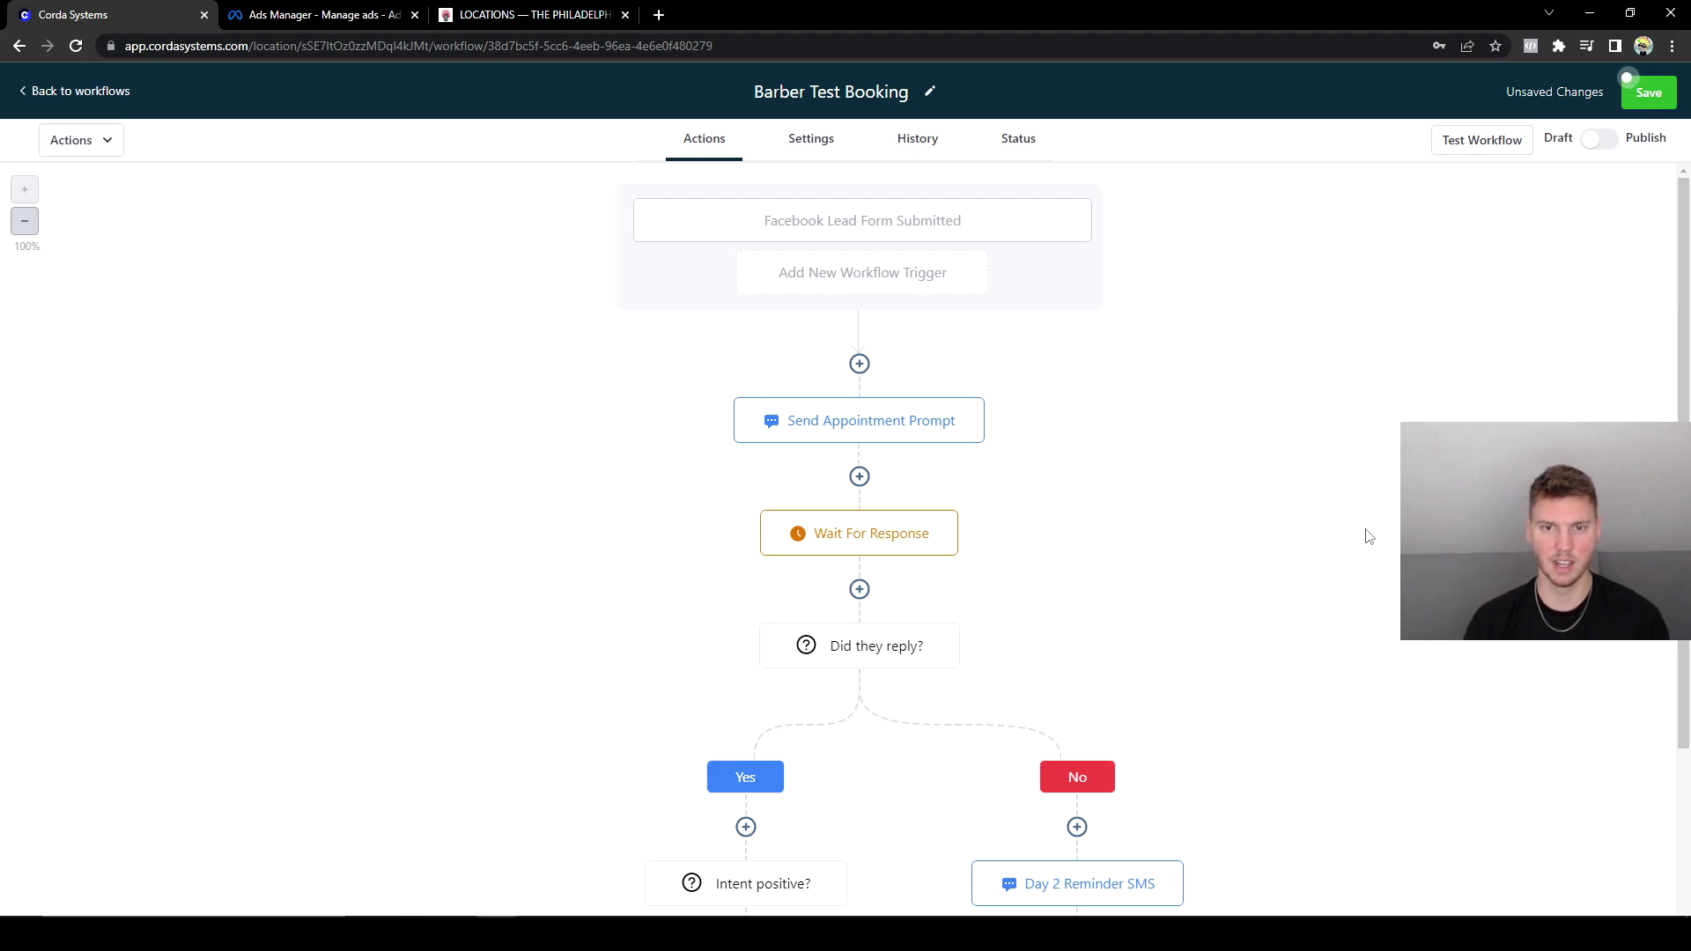
scroll(1319, 543, down, 3)
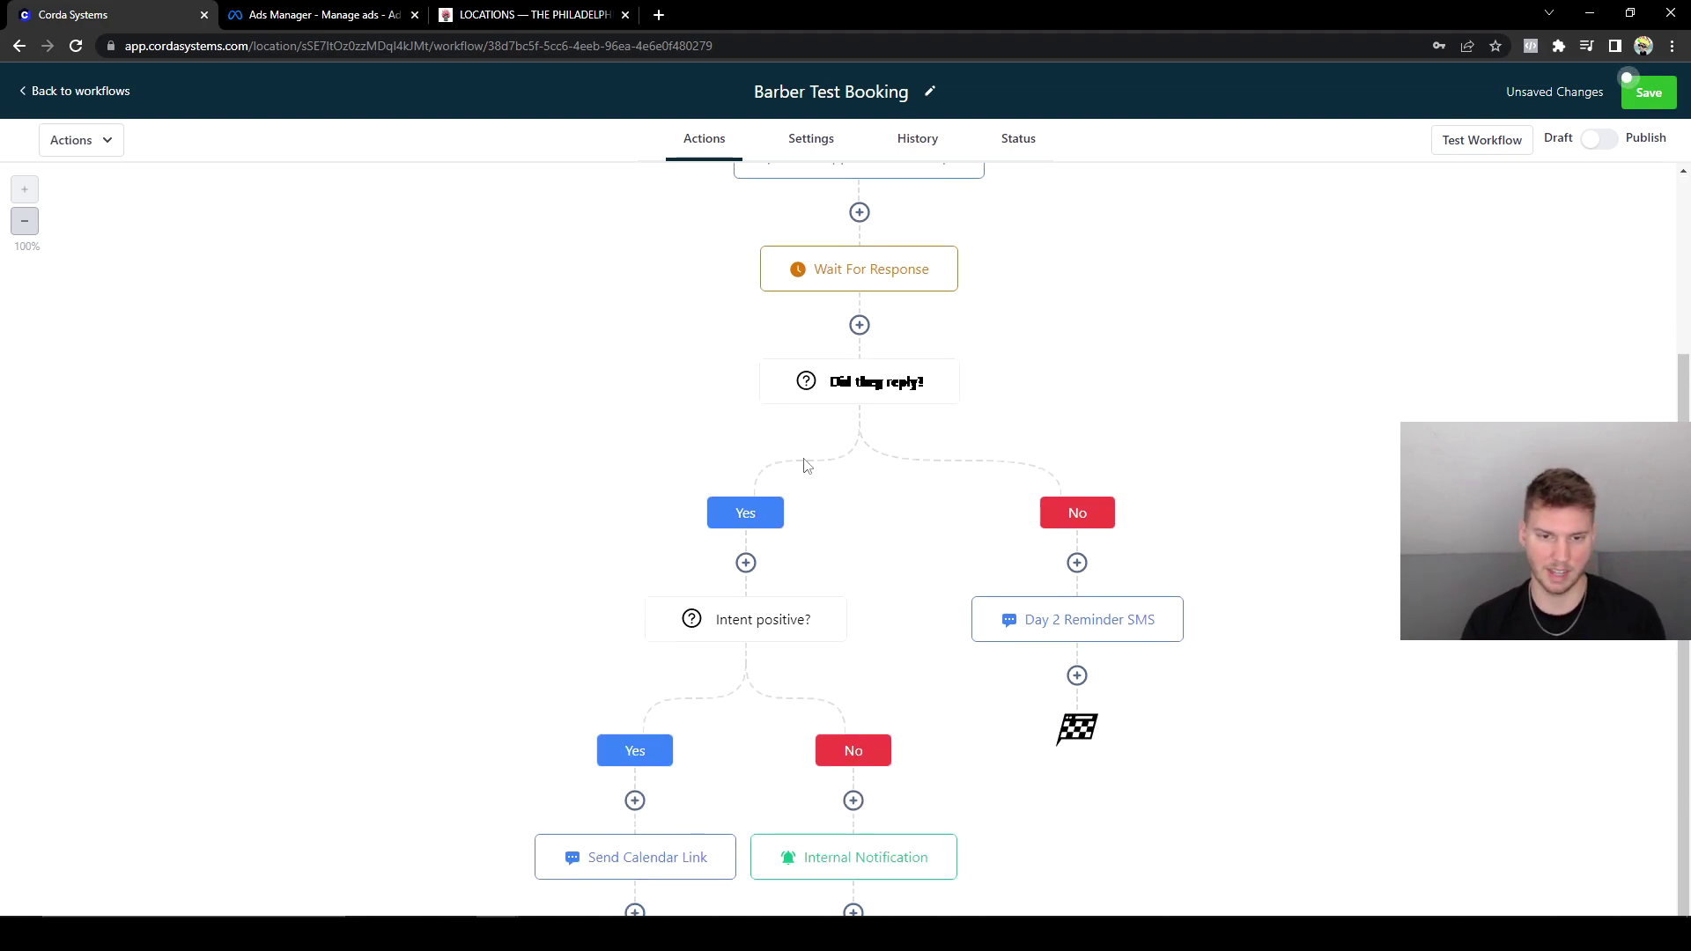
scroll(1342, 782, down, 1)
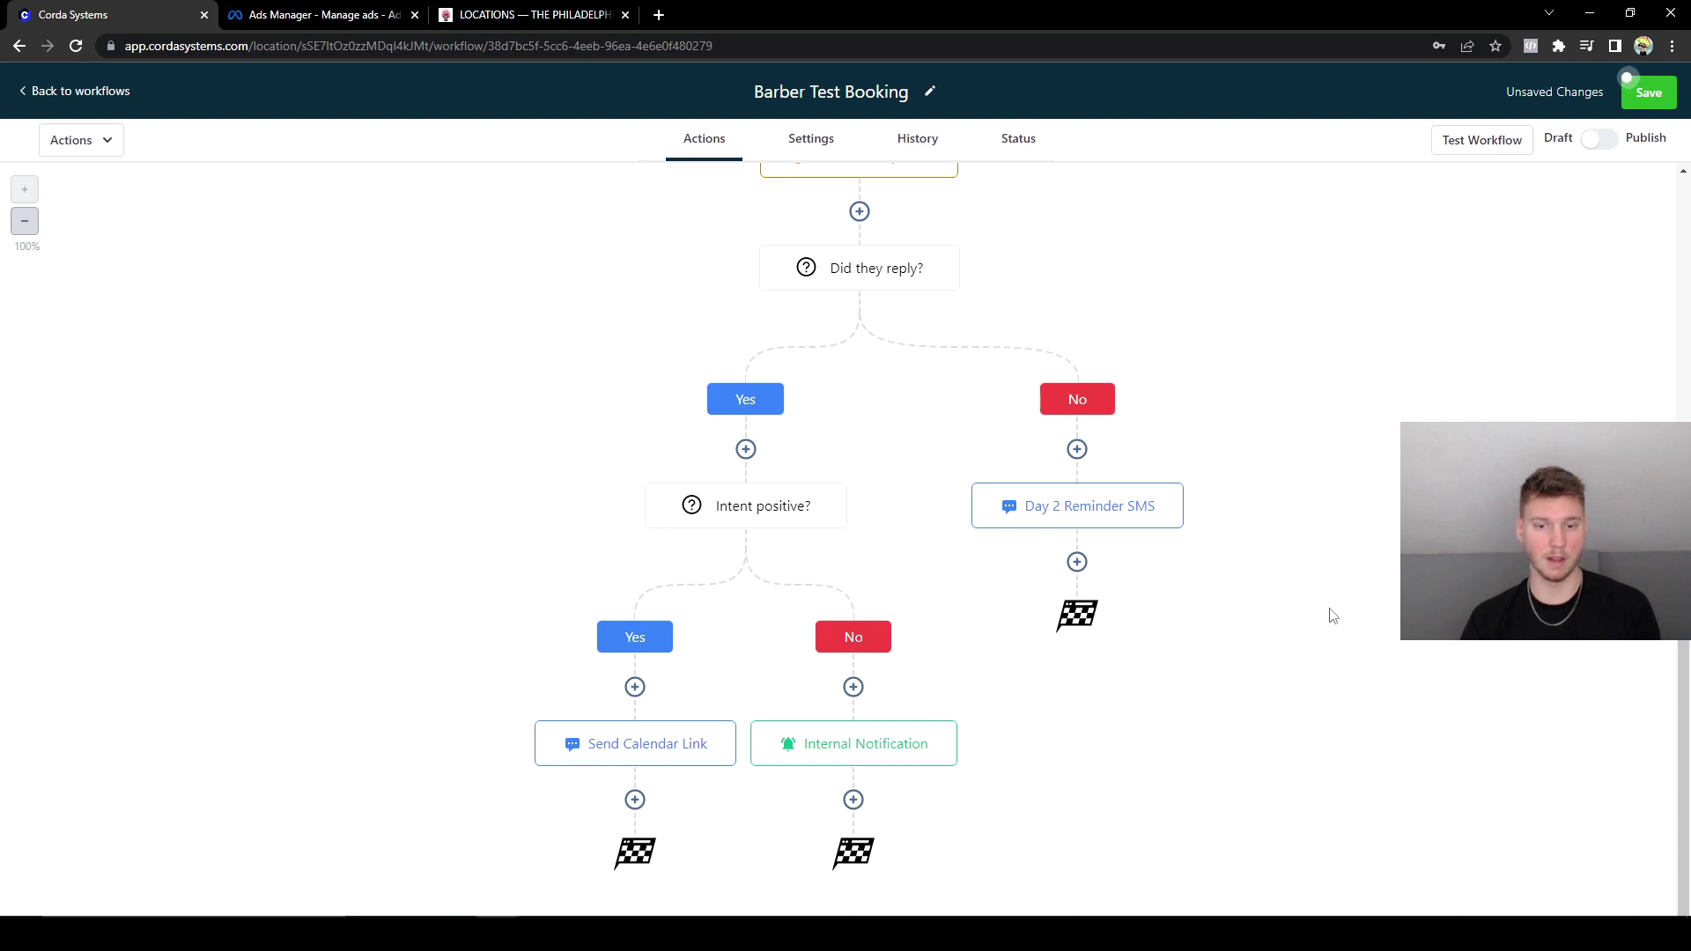
scroll(1332, 615, up, 4)
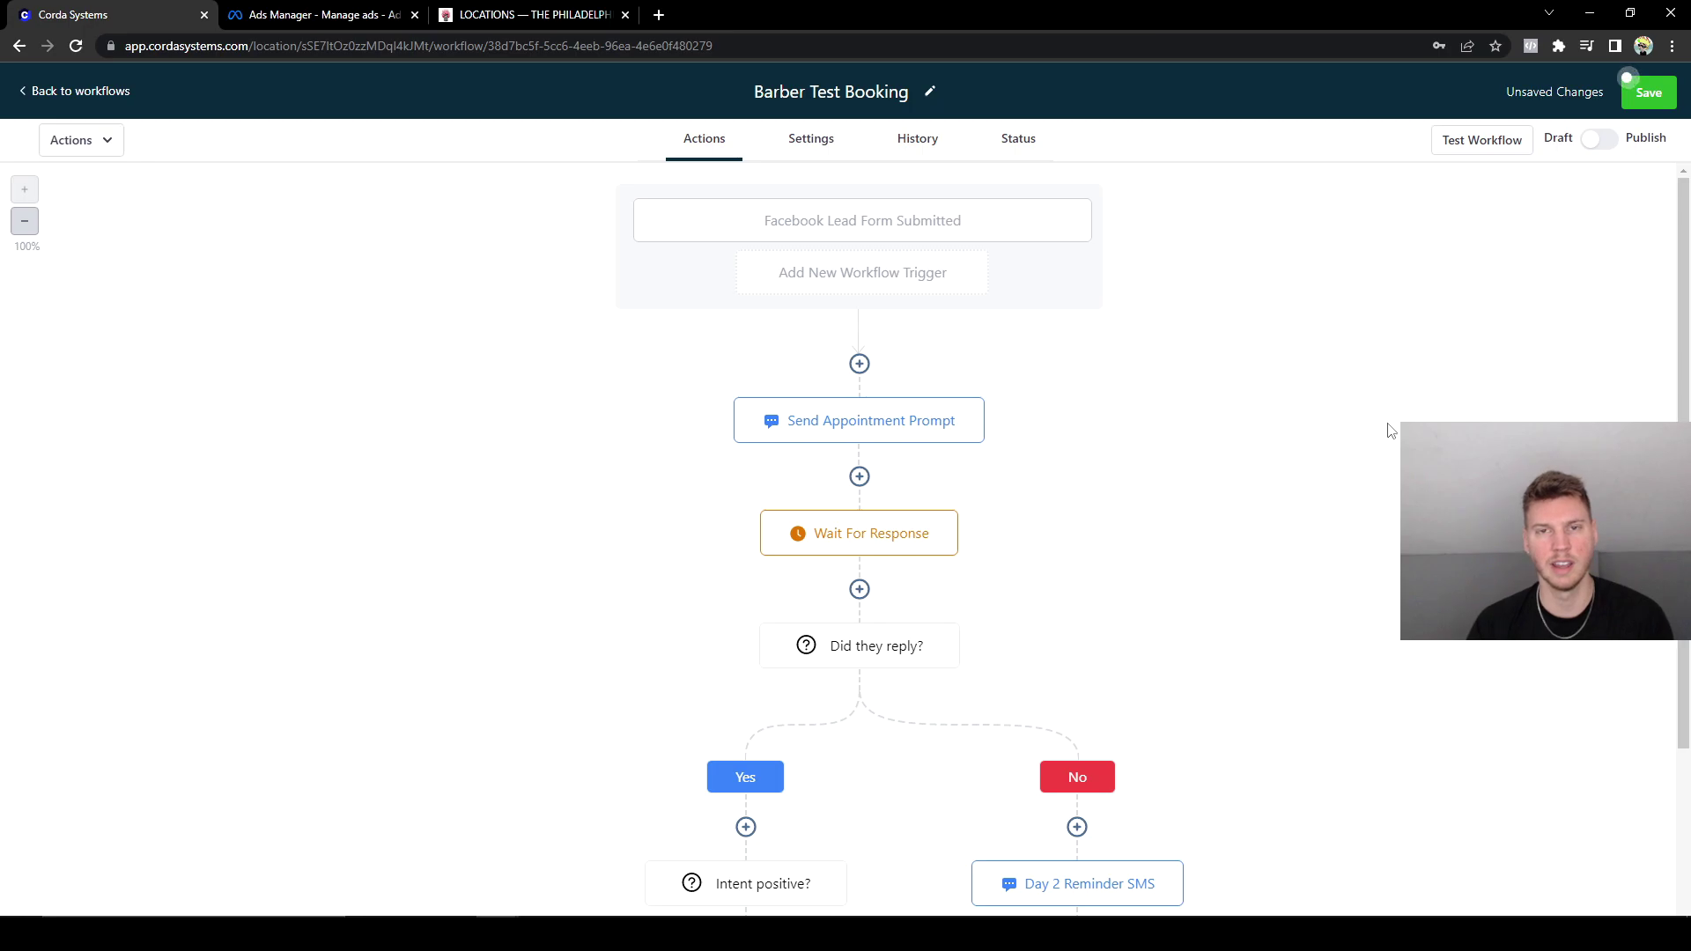
scroll(1144, 491, down, 4)
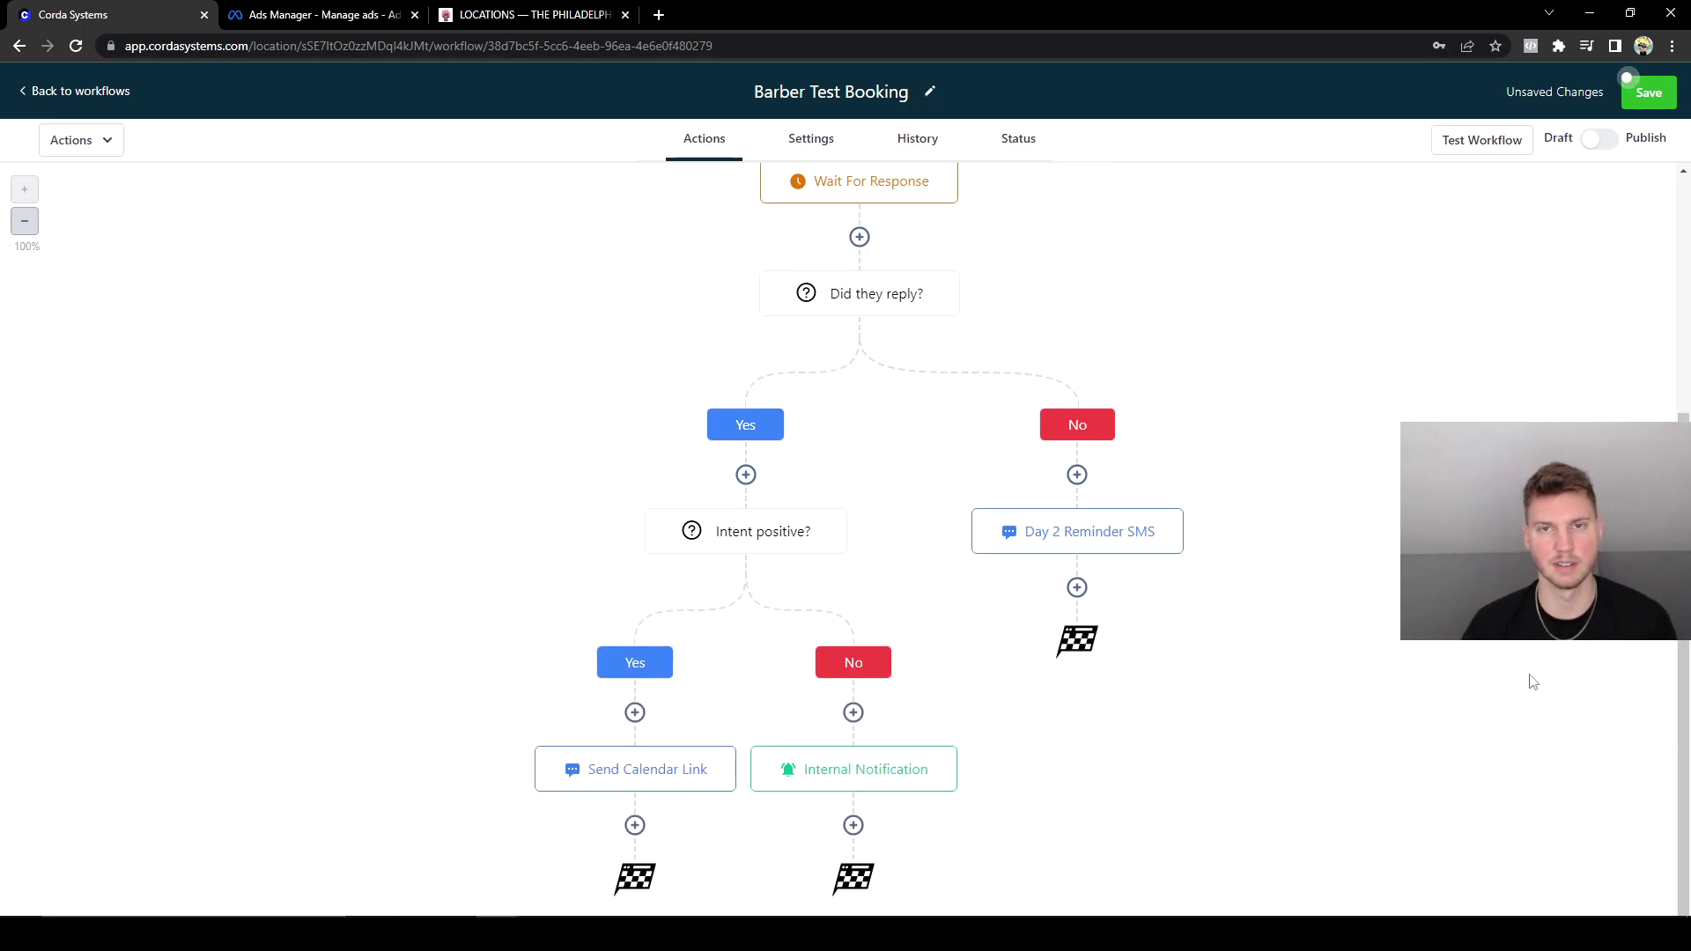
scroll(1529, 681, up, 4)
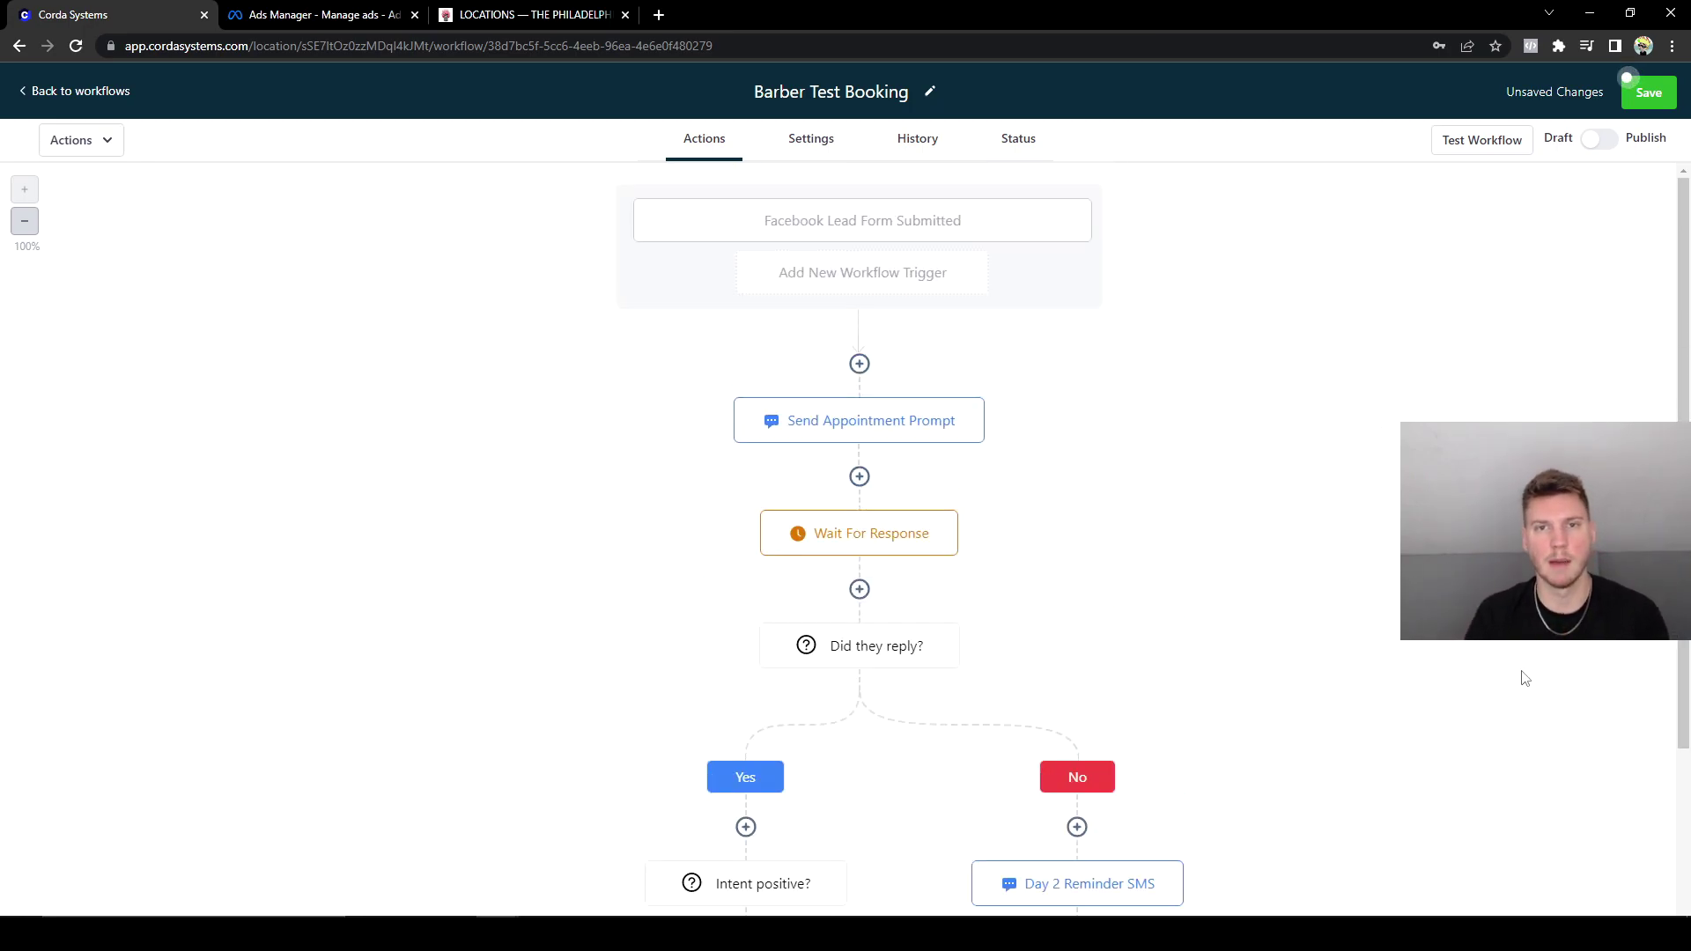